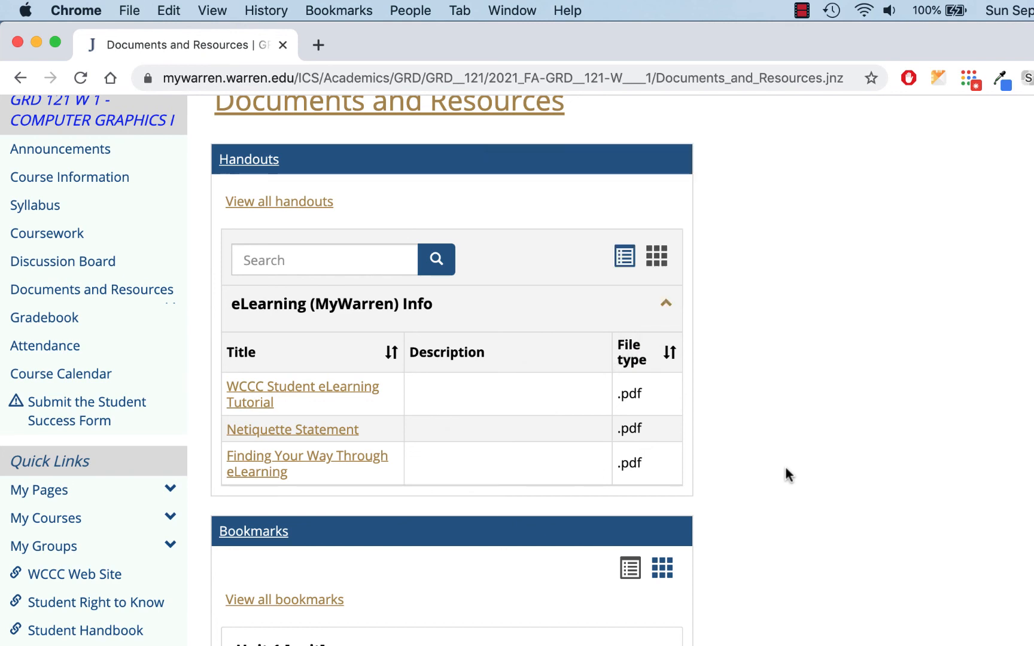
- View the GRD 121 Computer Graphics Fall 2020 YouTube Playlist from the Unit 1 bookmarks and close it
scroll(784, 465, "down", 6)
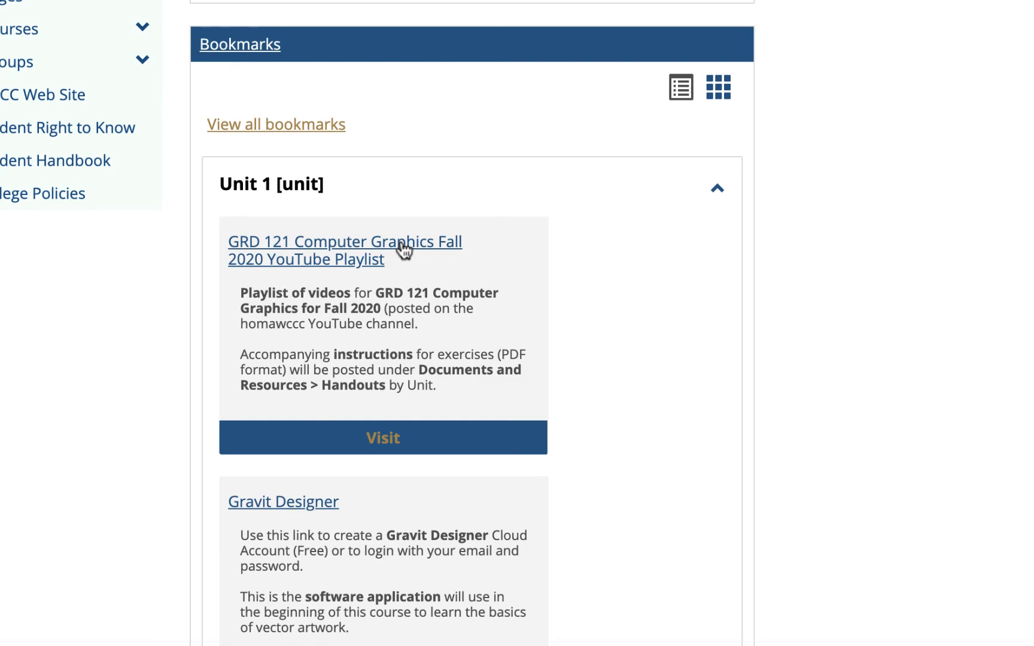
left_click(402, 243)
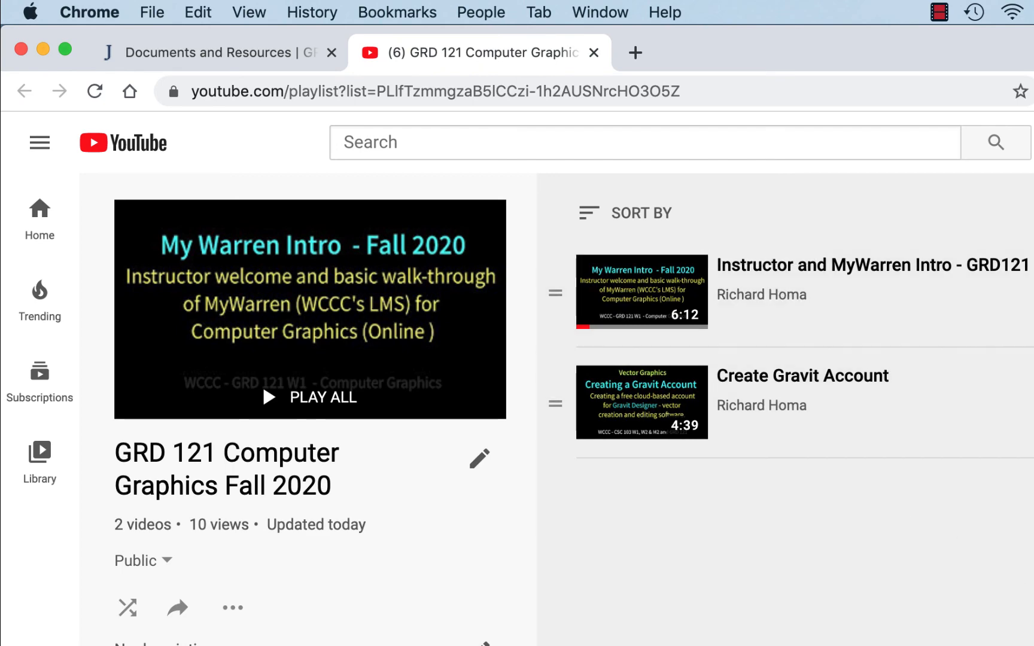
key("super+w")
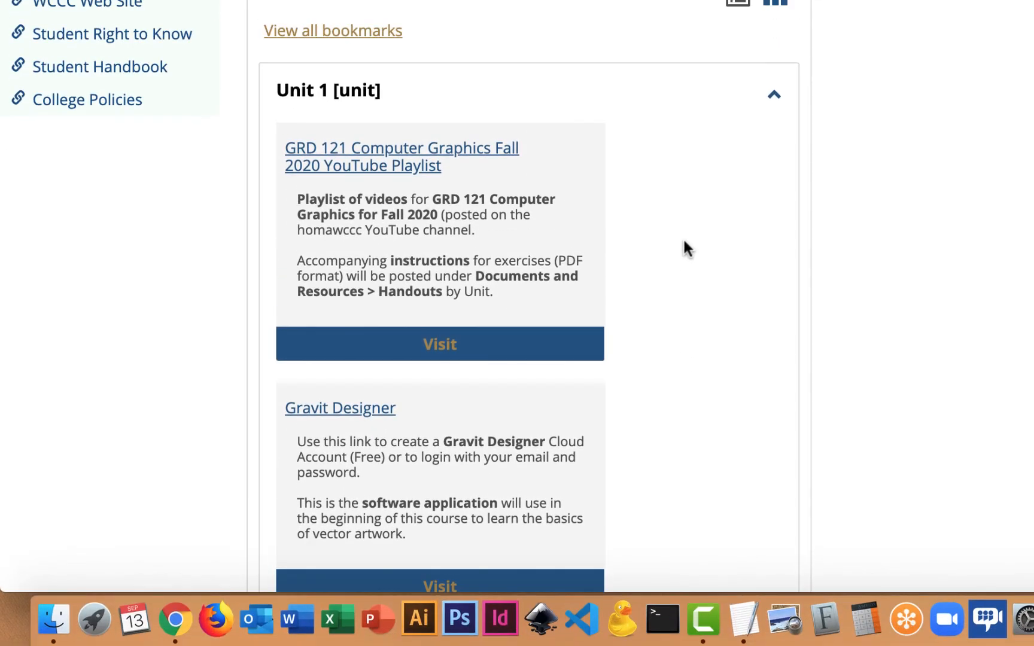
- Open the Gravit Designer bookmark in Unit 1, and return to the course's Documents and Resources page
left_click(325, 408)
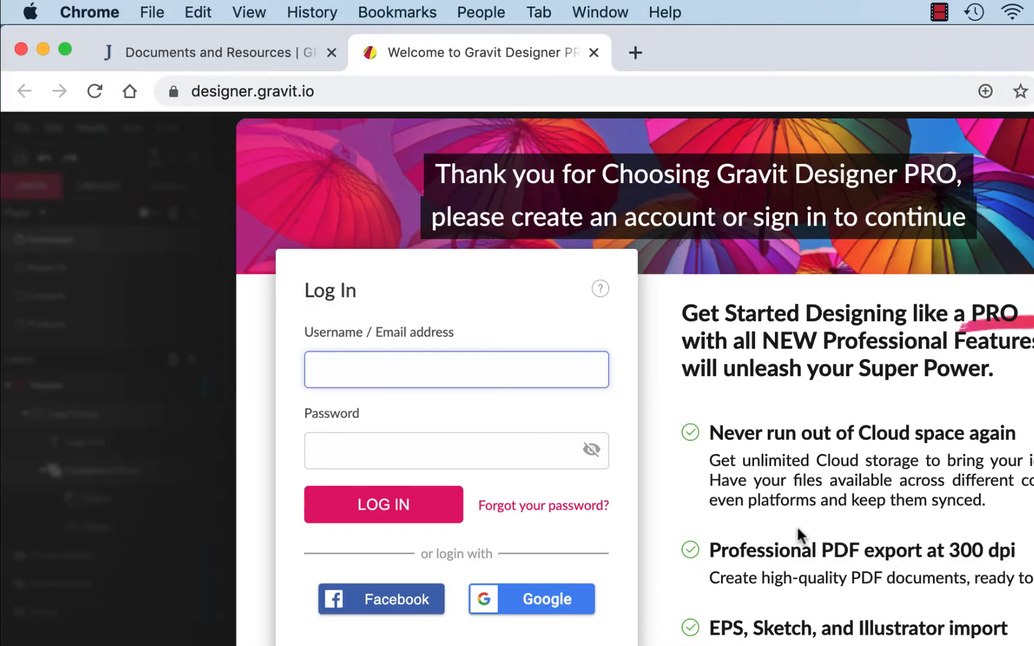
left_click(263, 52)
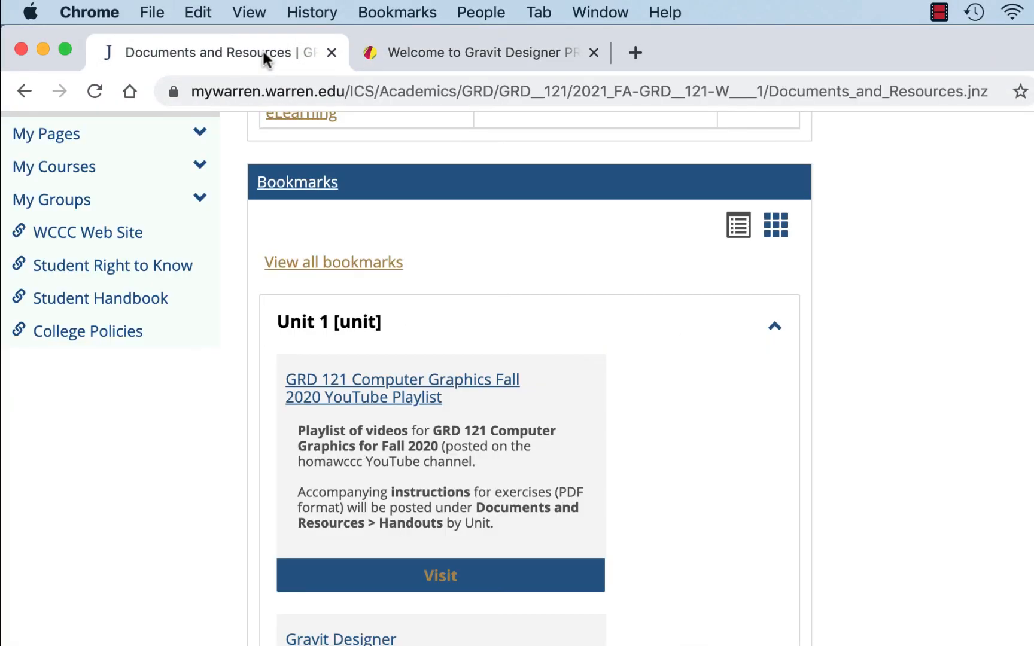
- Open the exercise "1-Gravit Account, Squares Circle Intro" in Unit 1 of the course's Coursework
scroll(195, 422, "up", 6)
scroll(195, 419, "up", 4)
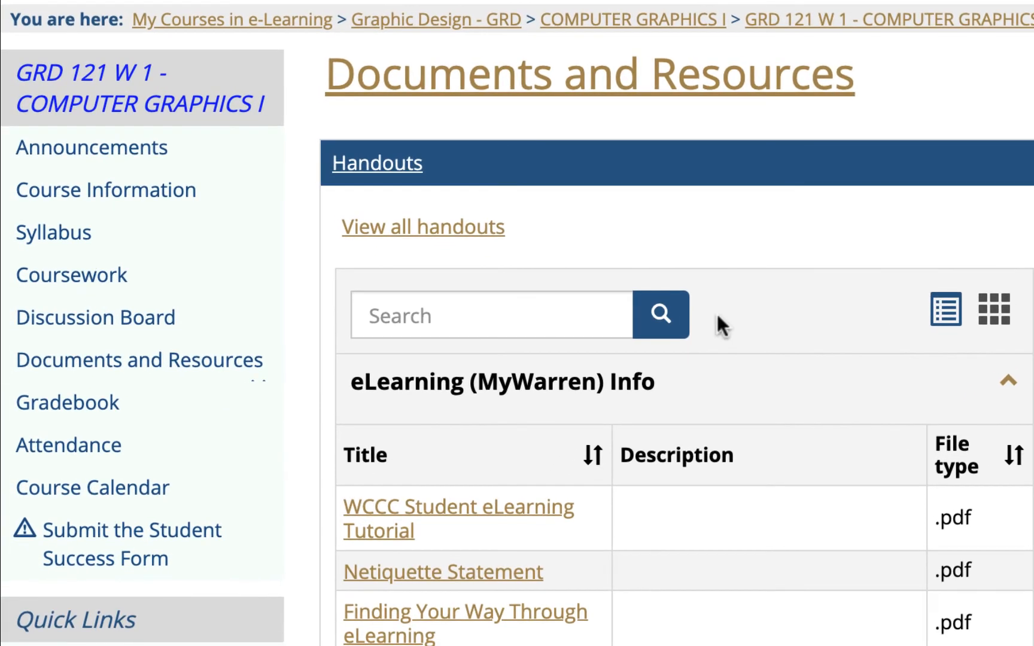
left_click(71, 274)
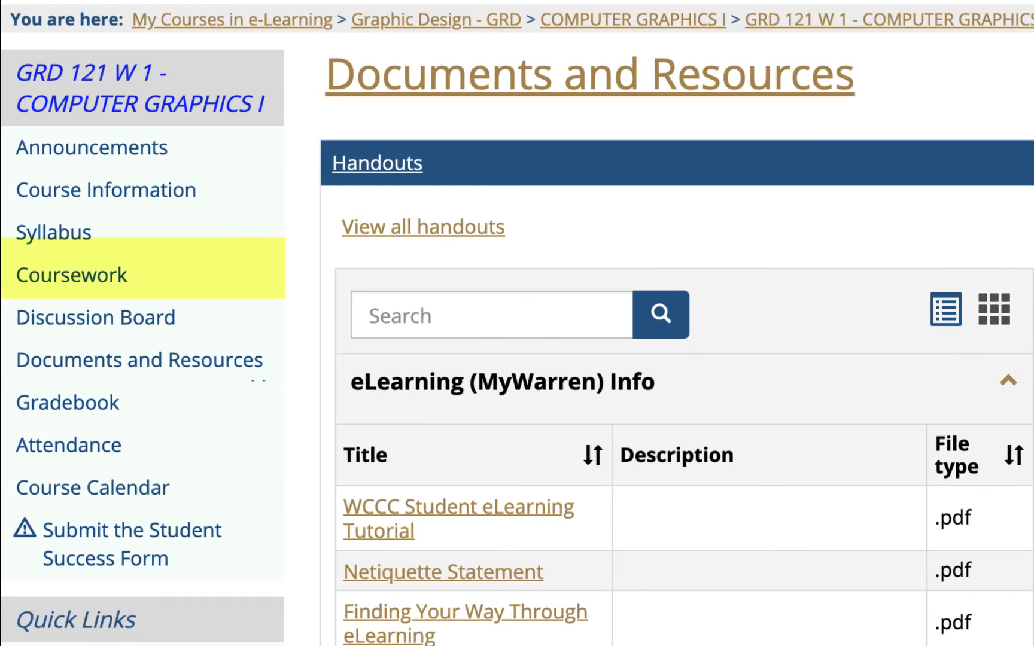
scroll(668, 252, "down", 10)
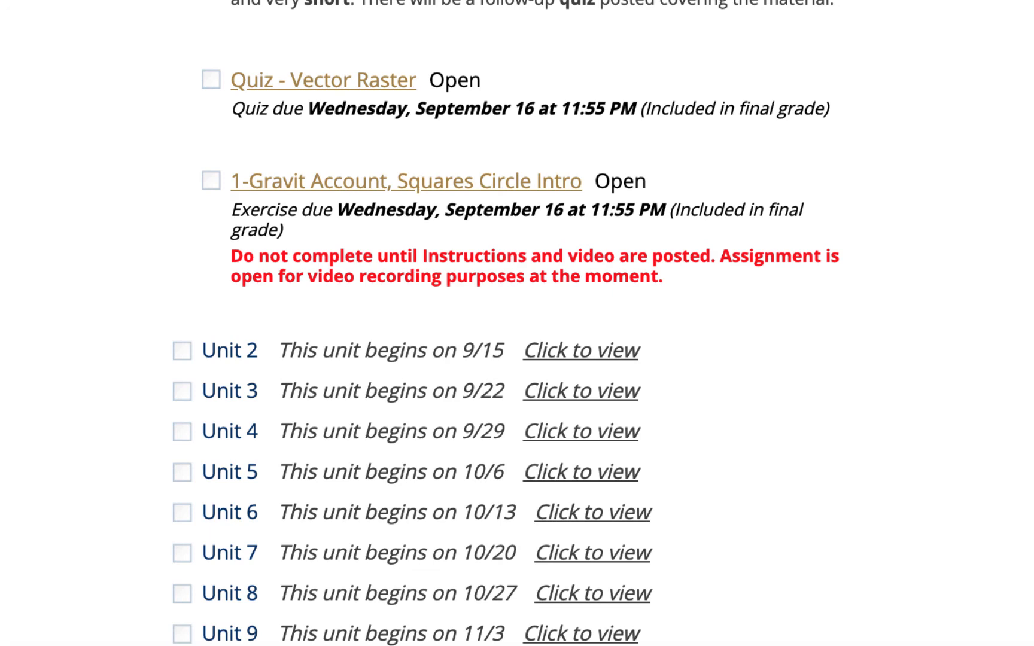
scroll(551, 259, "up", 3)
scroll(550, 258, "down", 2)
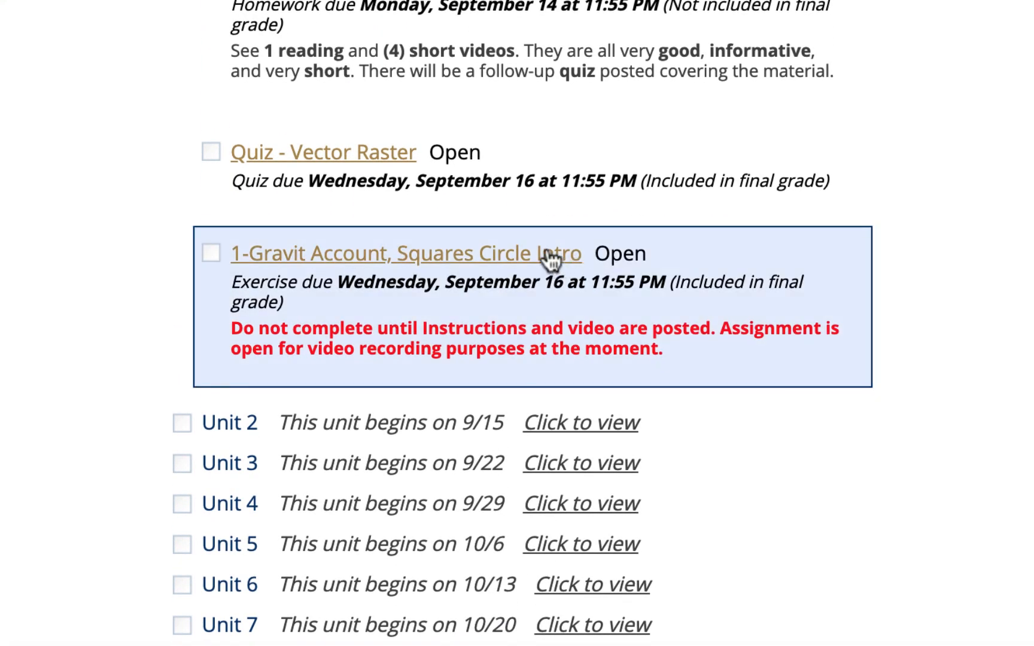
left_click(550, 259)
scroll(856, 303, "down", 4)
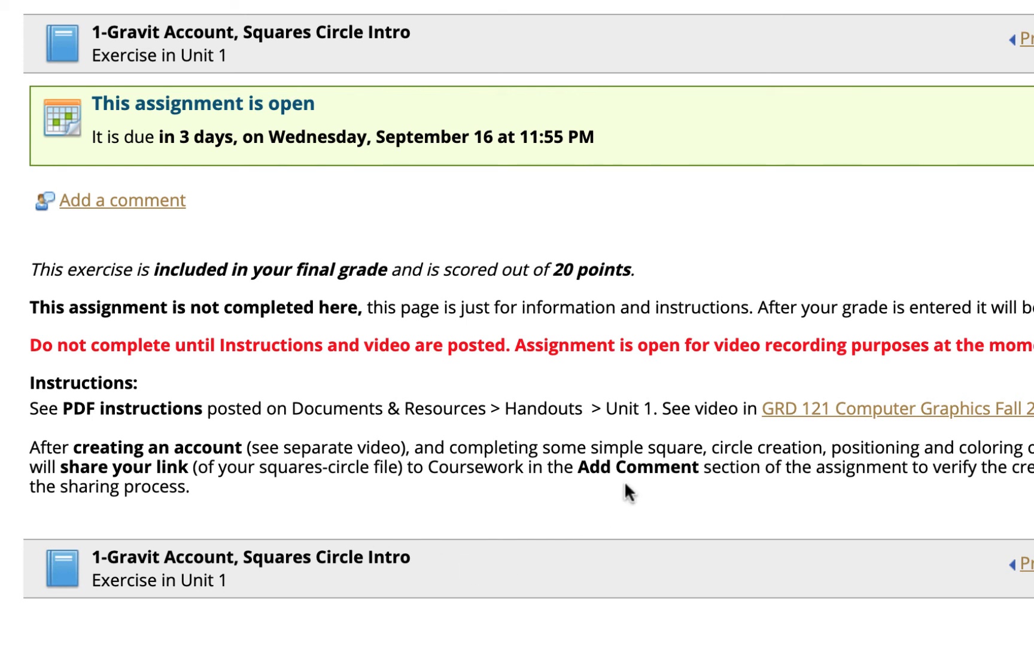
- Open the comment editor of the exercise and close it without saving a comment
left_click(167, 207)
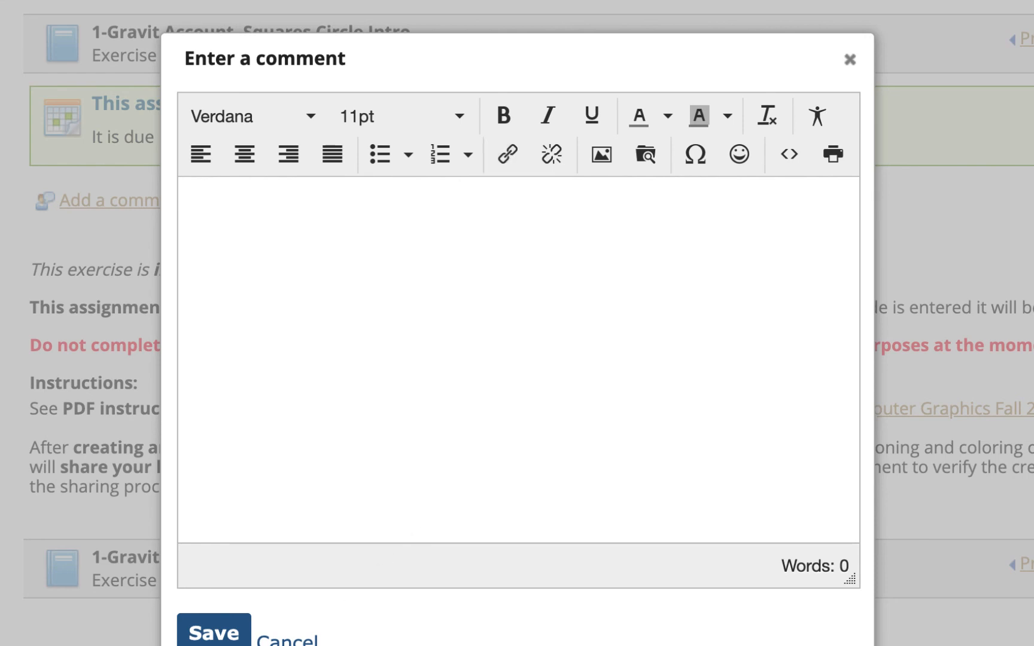
left_click(287, 640)
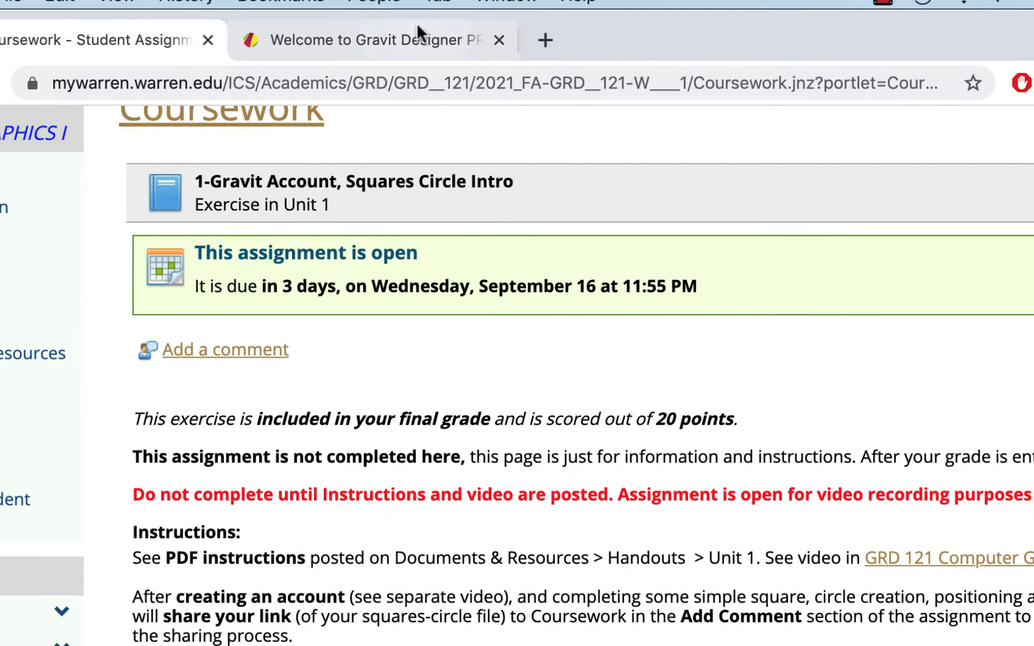
- Switch to Gravit Designer, log in with the account's email and password, and dismiss the offer to save the password
left_click(413, 39)
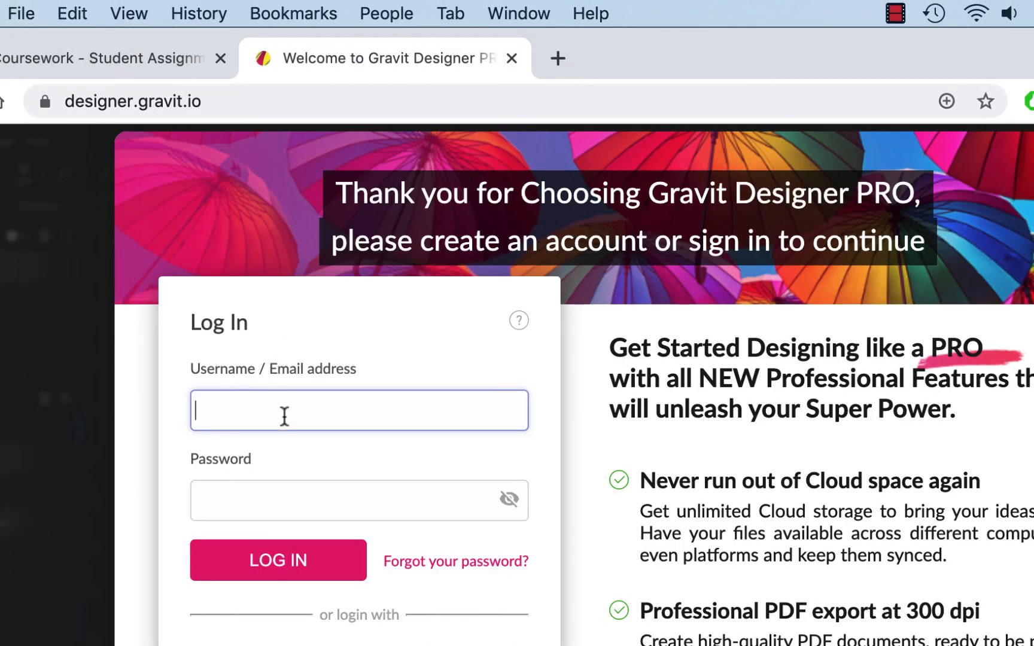
left_click(295, 561)
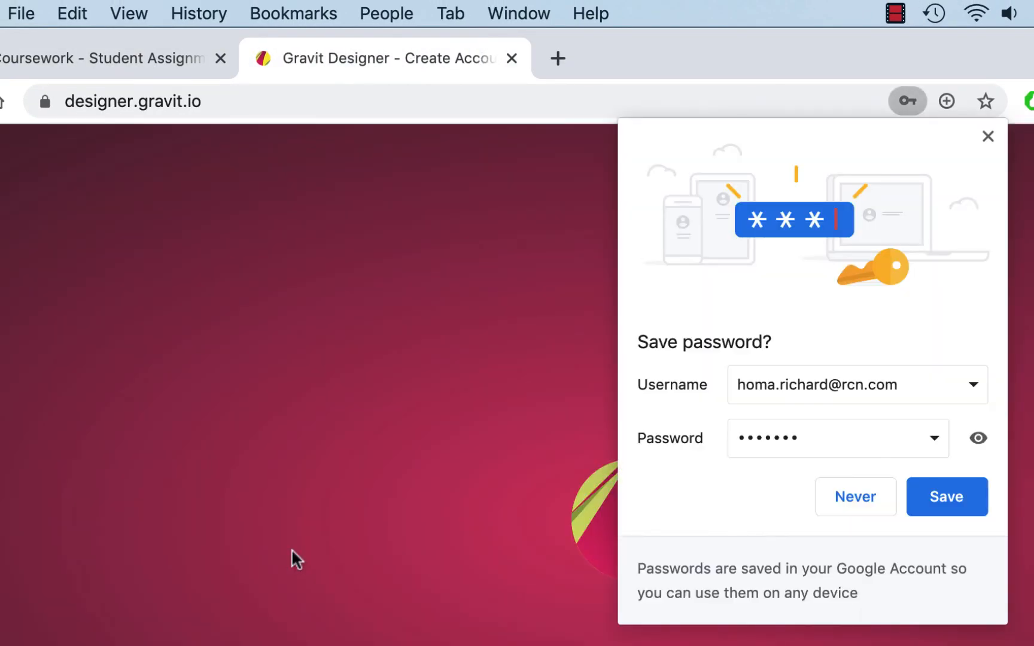
left_click(987, 137)
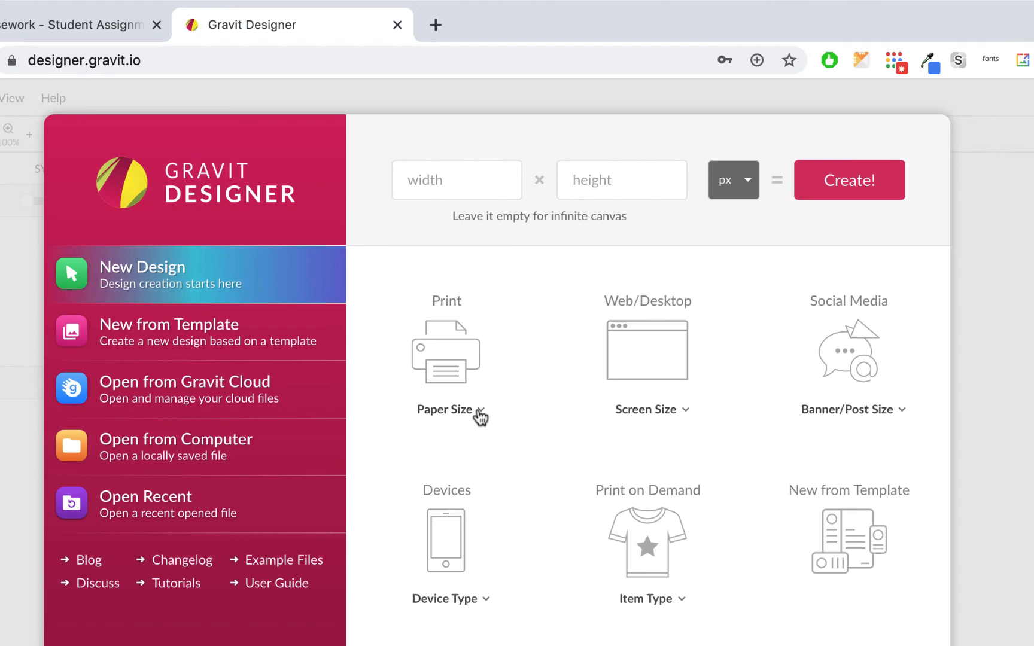
- Create a new print design with the US-Letter Portrait (8.5x11 in) paper size
left_click(479, 412)
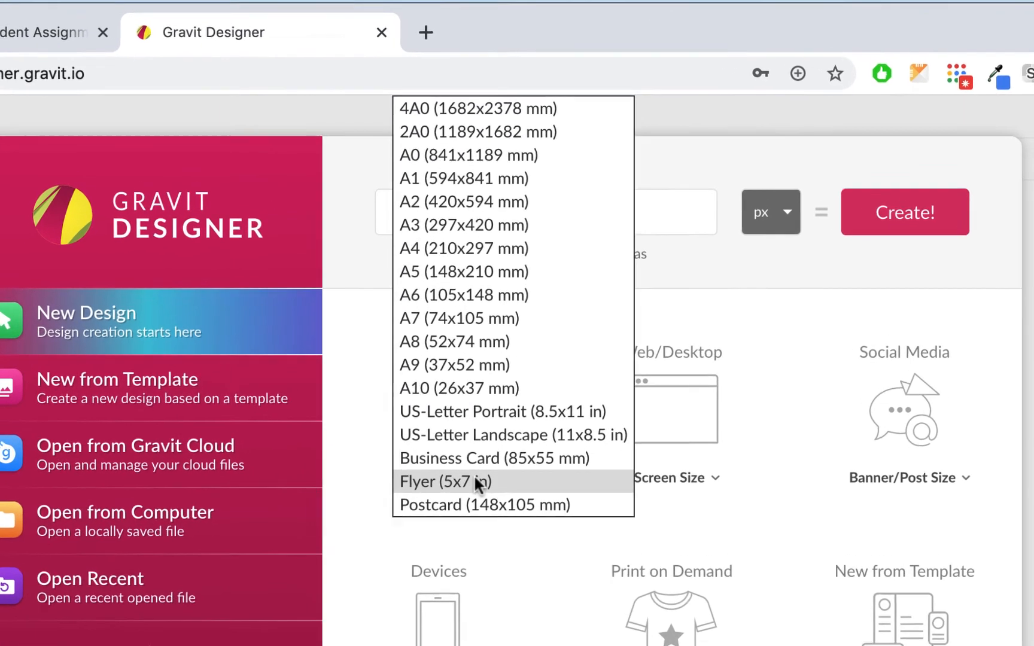
left_click(547, 420)
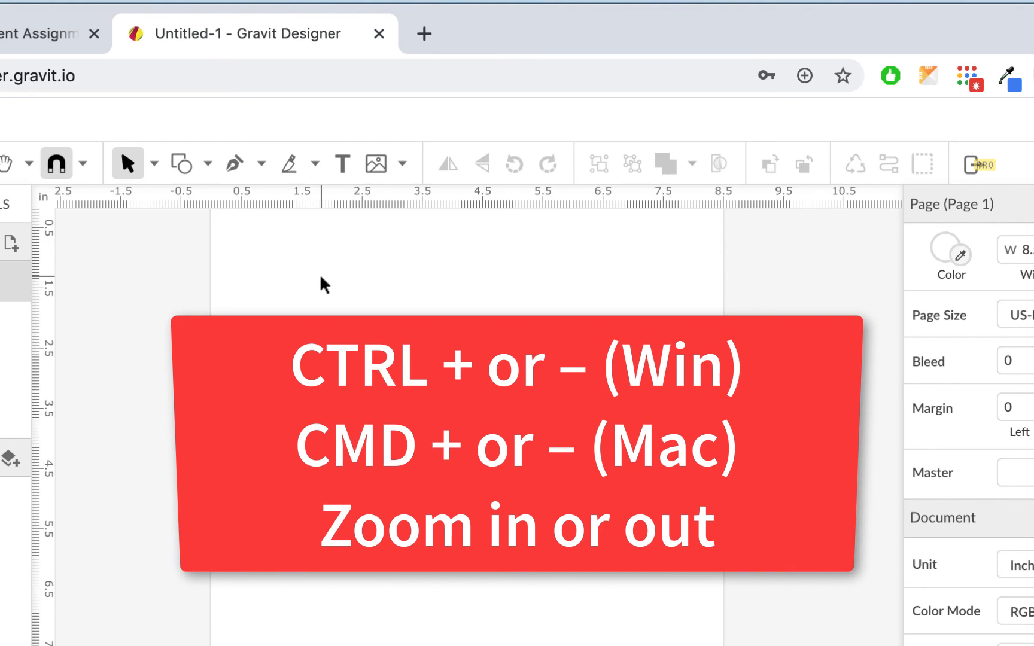
key("super+plus")
key("super+plus")
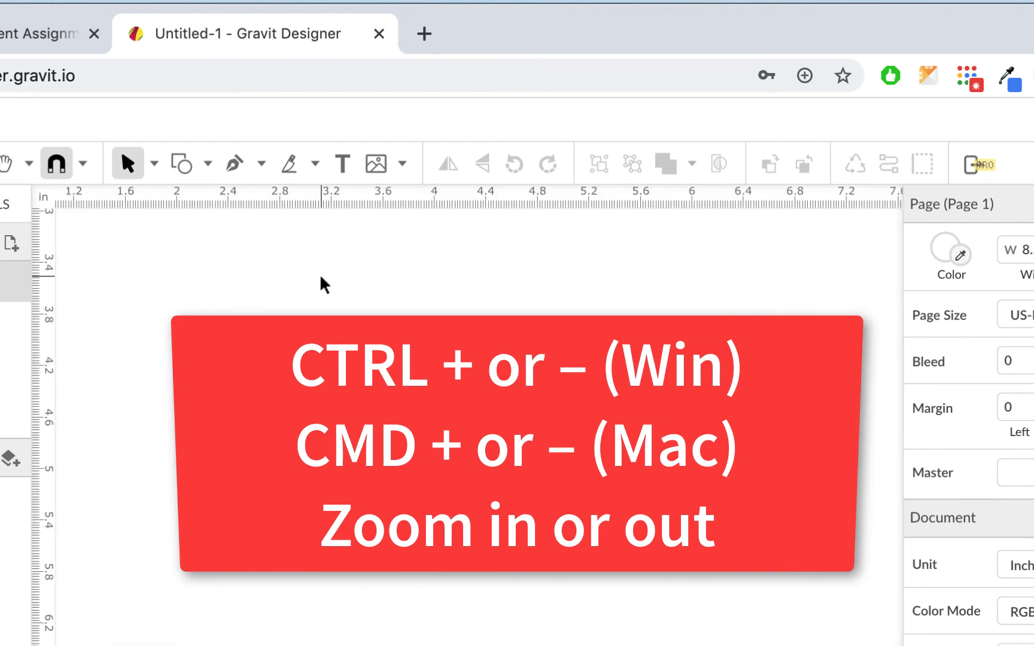
key("h")
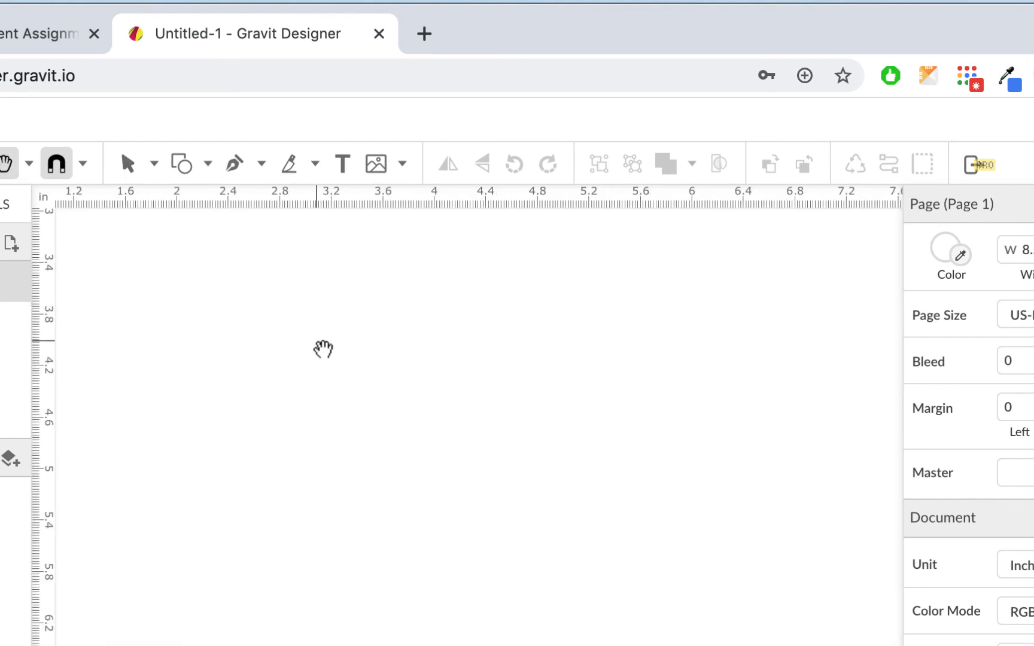
left_click_drag(323, 349, 457, 389)
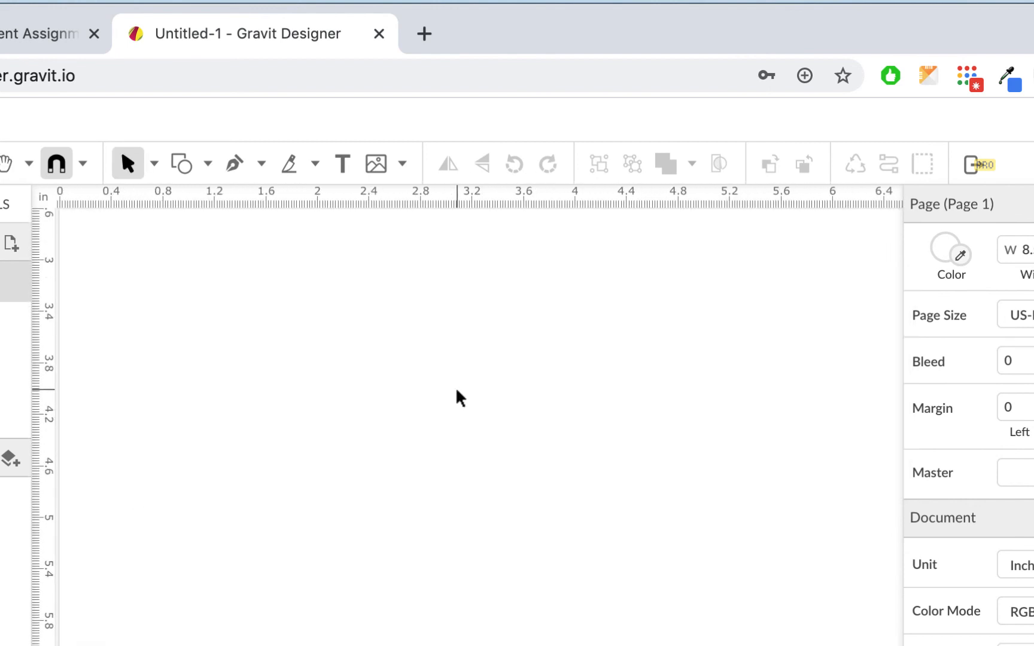
scroll(457, 392, "down", 5)
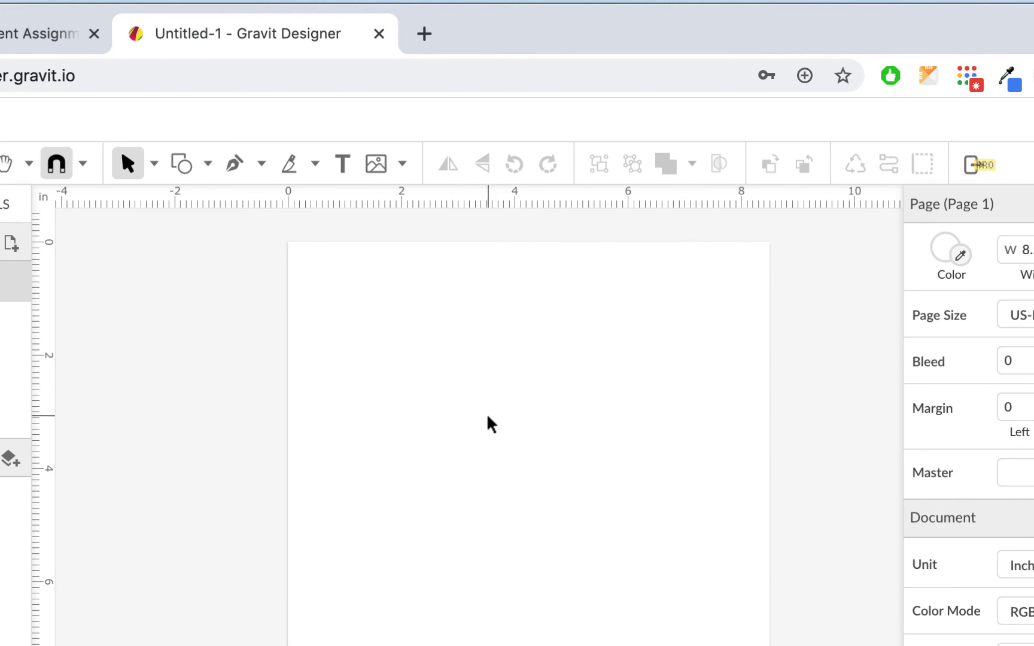
scroll(488, 423, "down", 1)
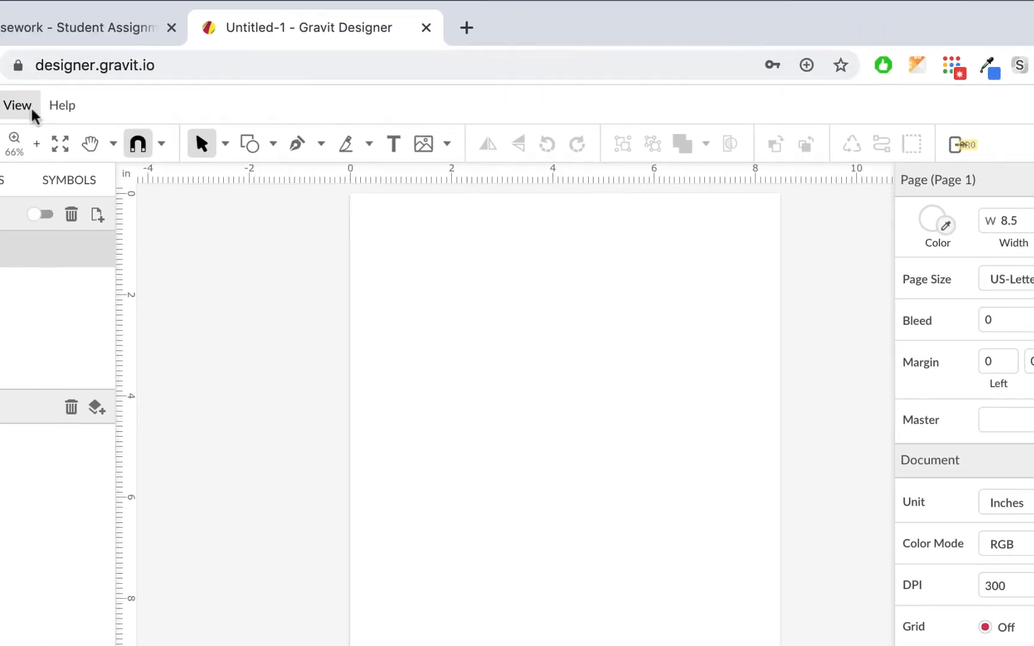
- Hide the Inspector and Layers panels, and show both of them again
left_click(32, 111)
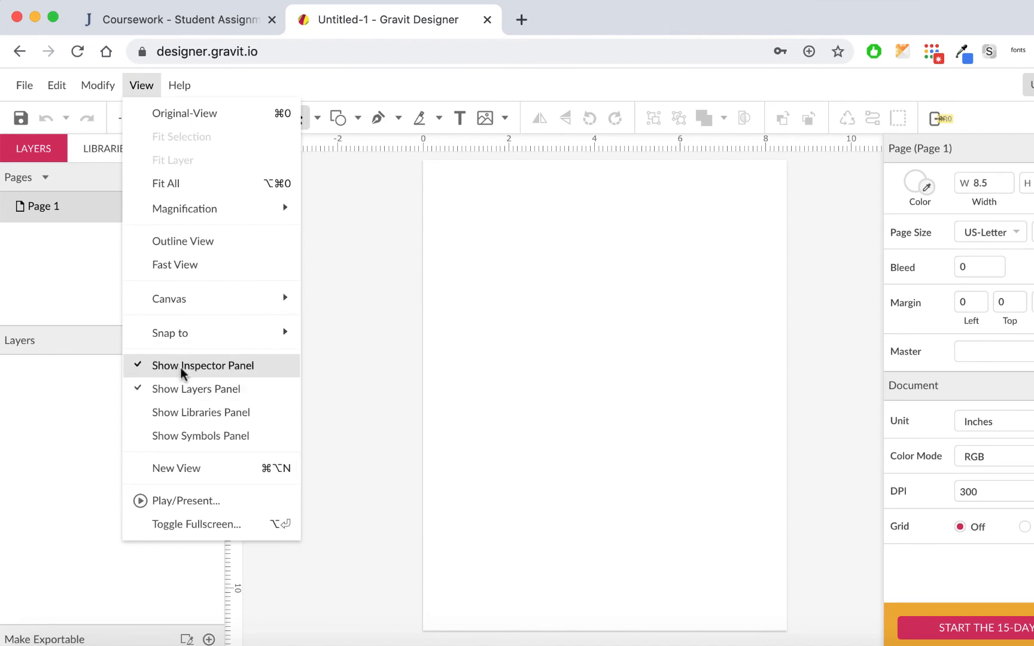
left_click(182, 366)
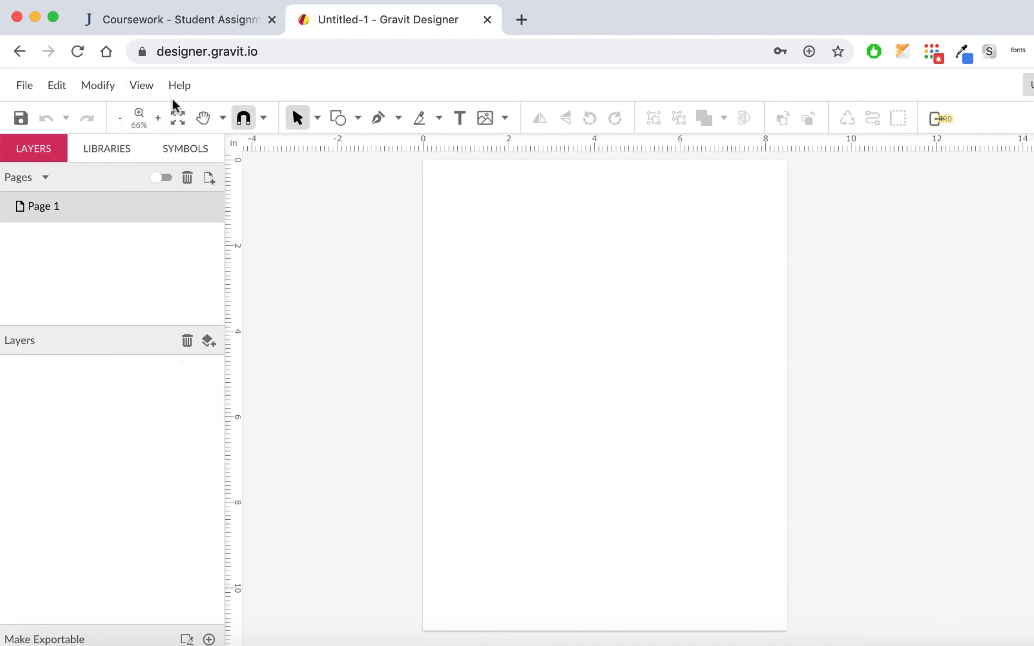
left_click(154, 96)
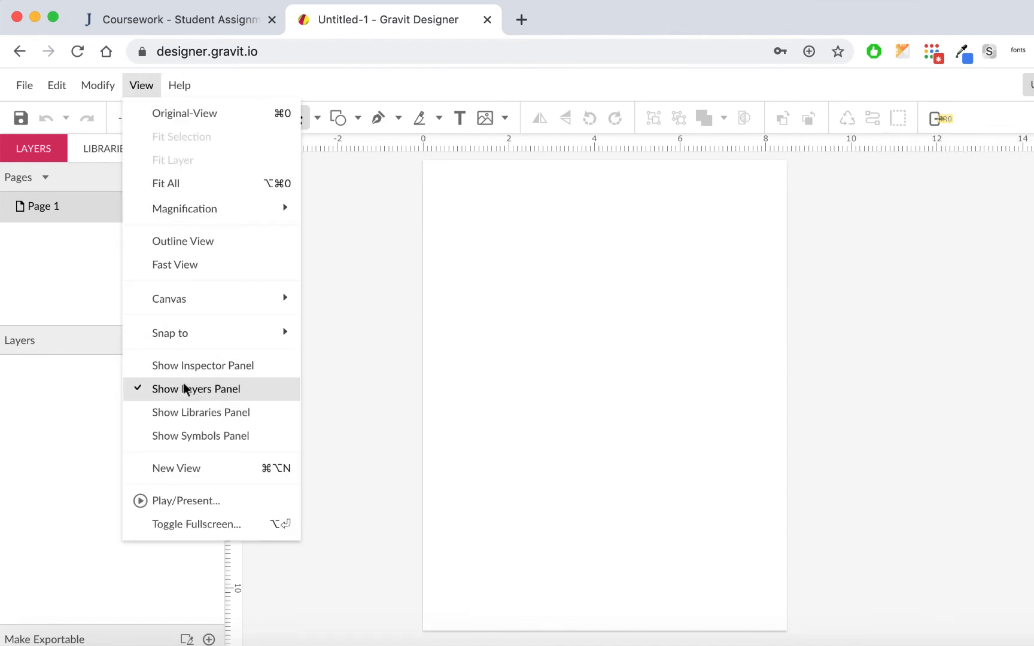
left_click(185, 389)
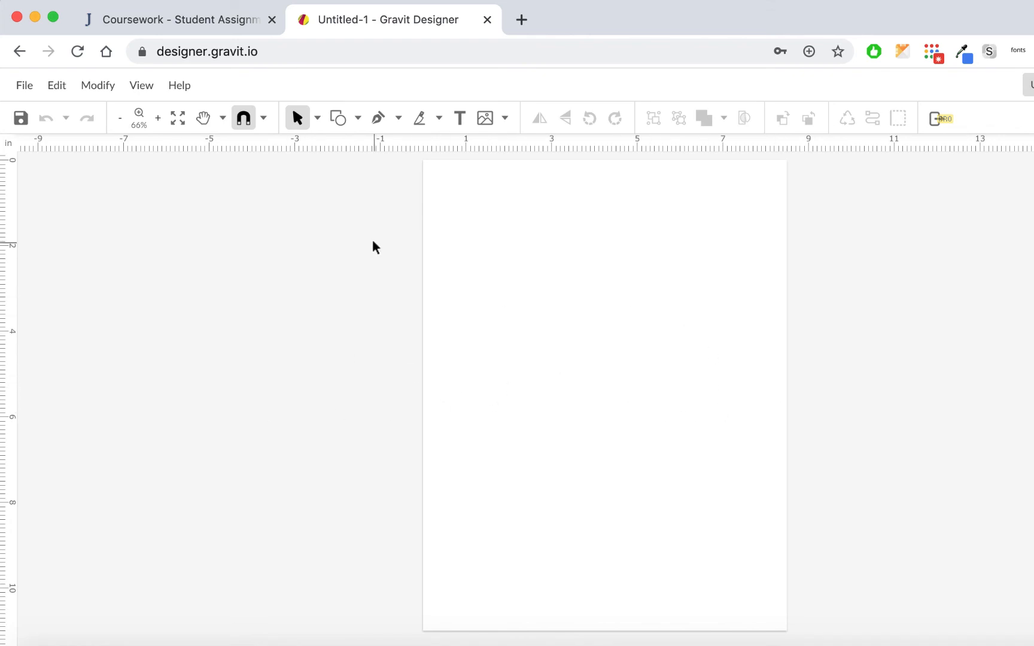
left_click(142, 86)
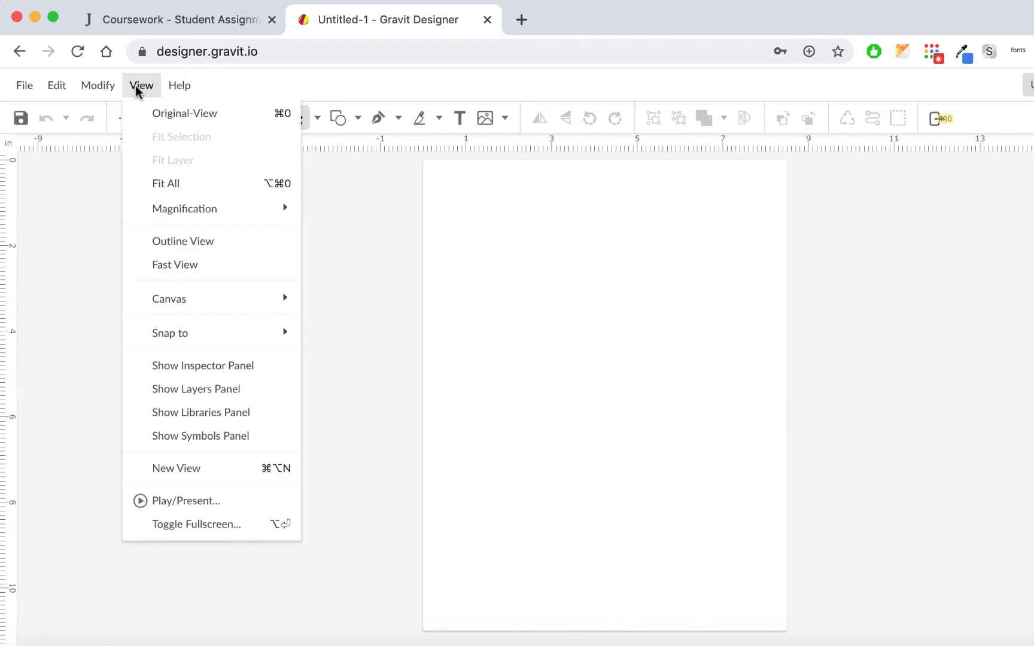
left_click(172, 394)
left_click(143, 85)
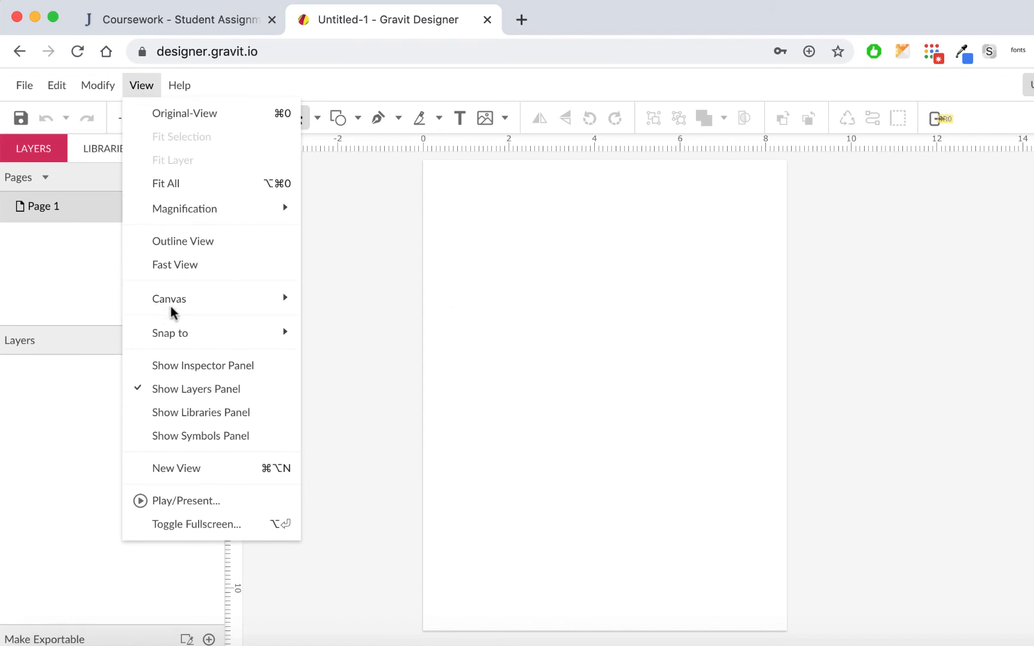
left_click(191, 375)
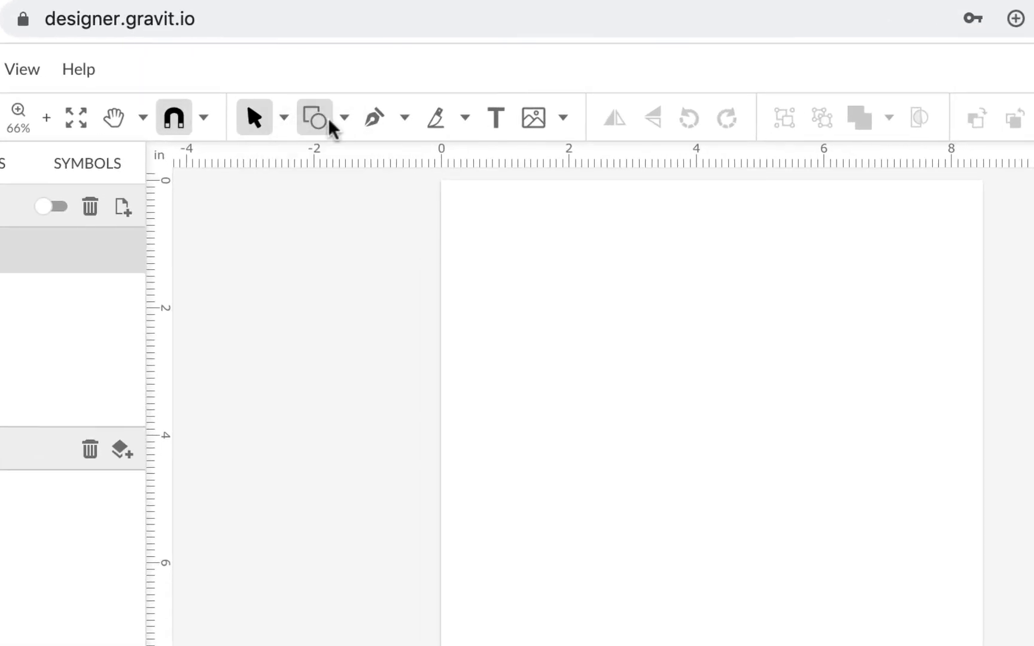
- Draw a rectangle about 1.6 in wide and 1.6 in high in the upper-left part of the page
left_click(345, 119)
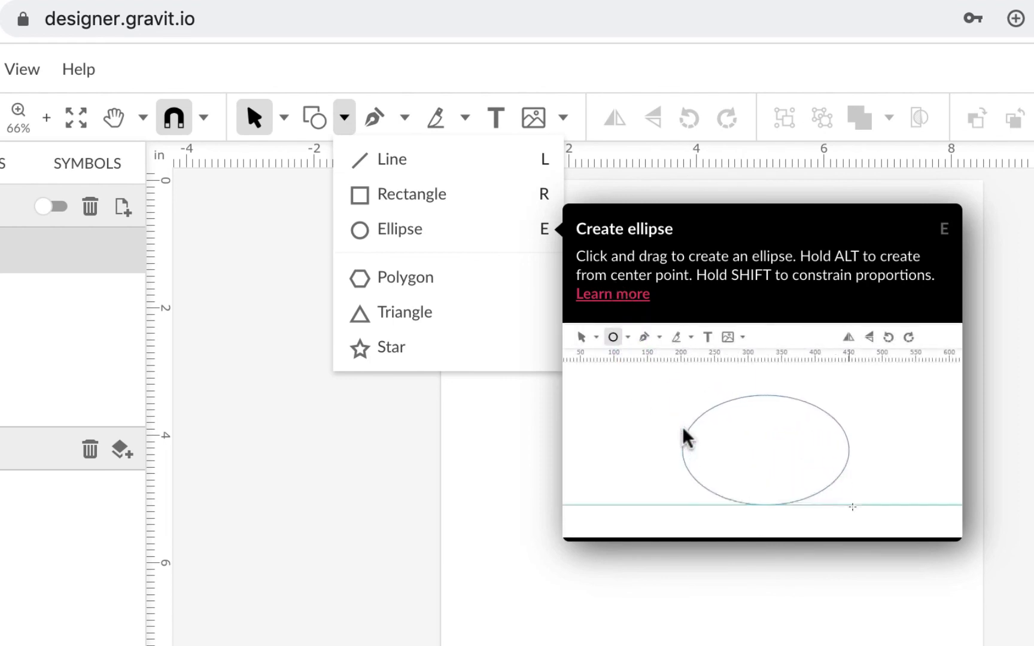
left_click(426, 200)
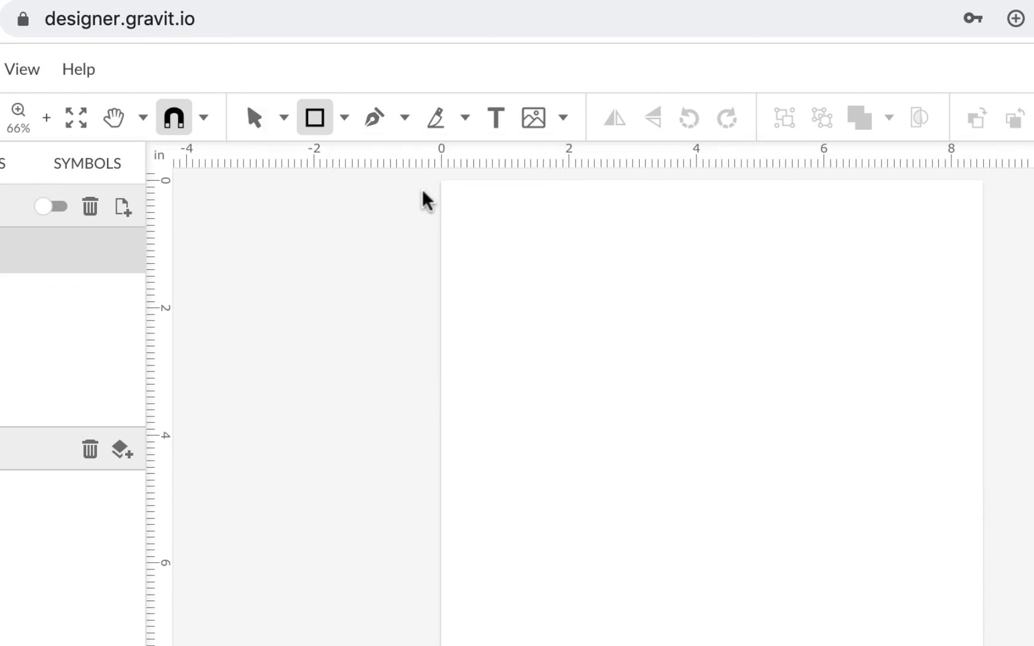
left_click_drag(575, 327, 679, 429)
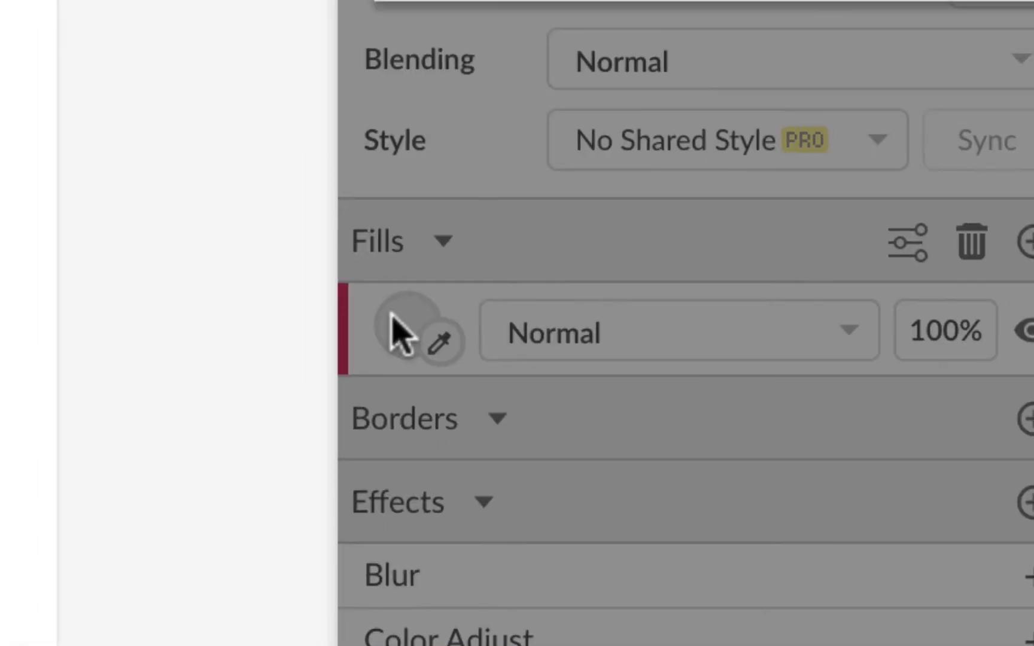
- Set the square's fill colour to red (#FF0000) and close the colour picker
left_click(383, 308)
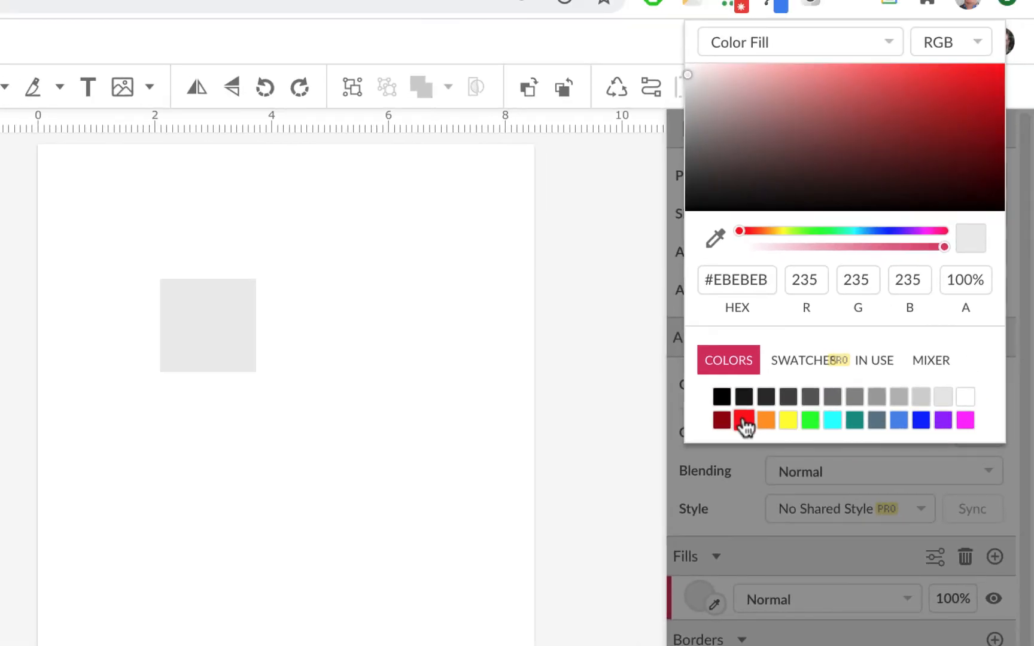
left_click(744, 421)
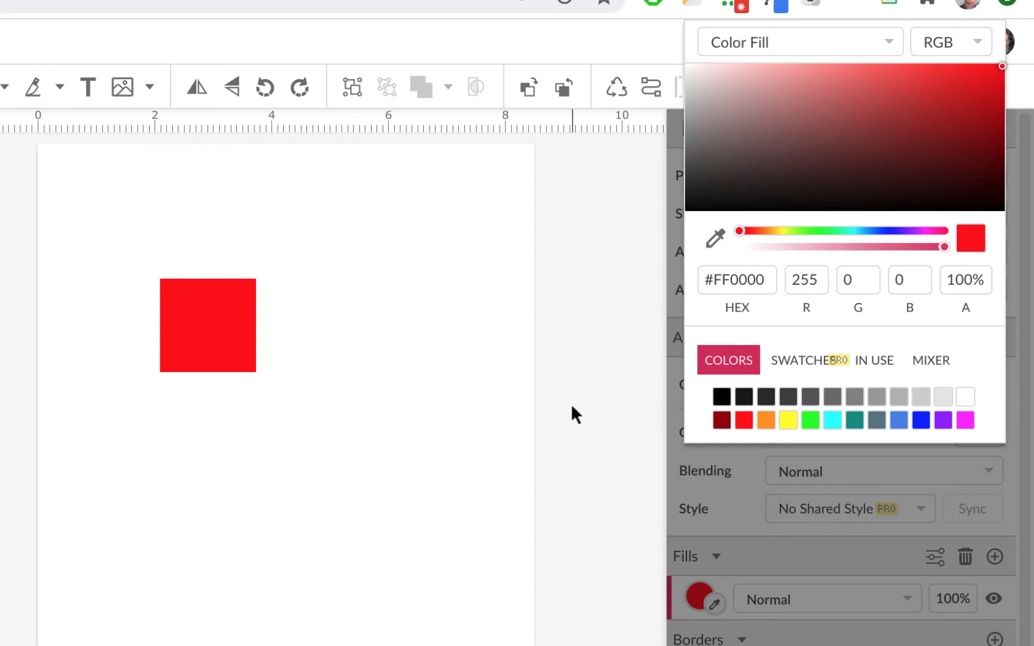
left_click(224, 314)
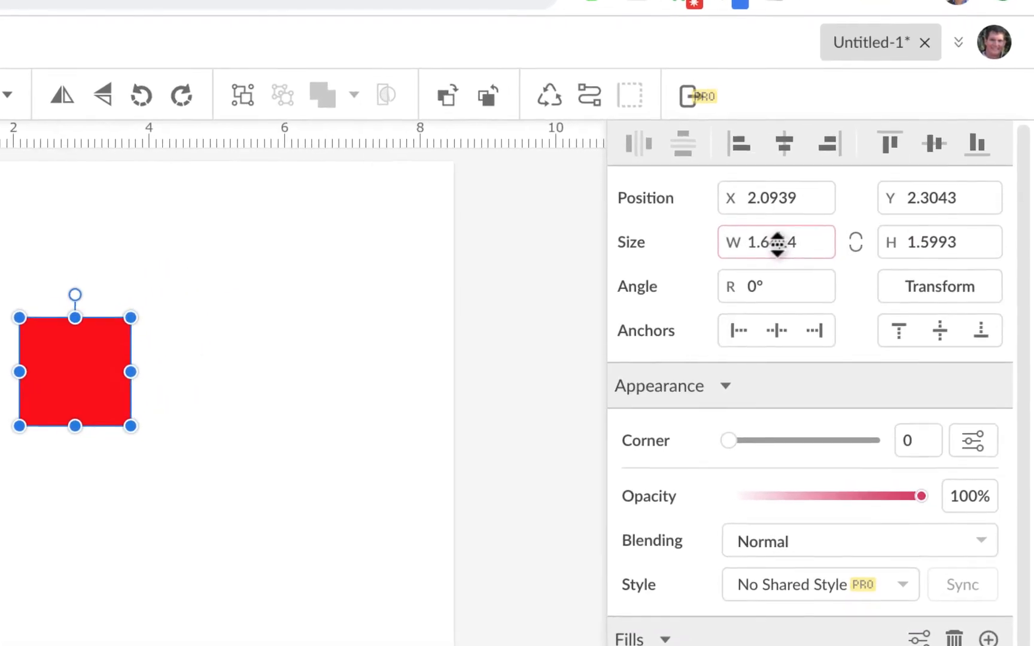
- Set the red square's width and height to 1 in each
left_click_drag(803, 221, 775, 243)
left_click(775, 241)
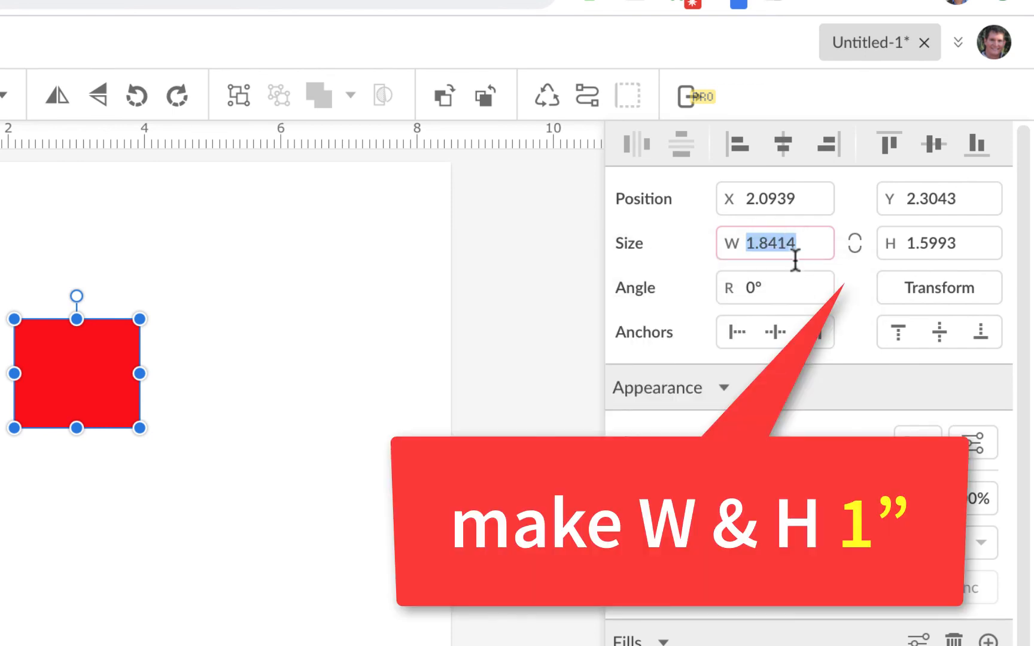
type("1")
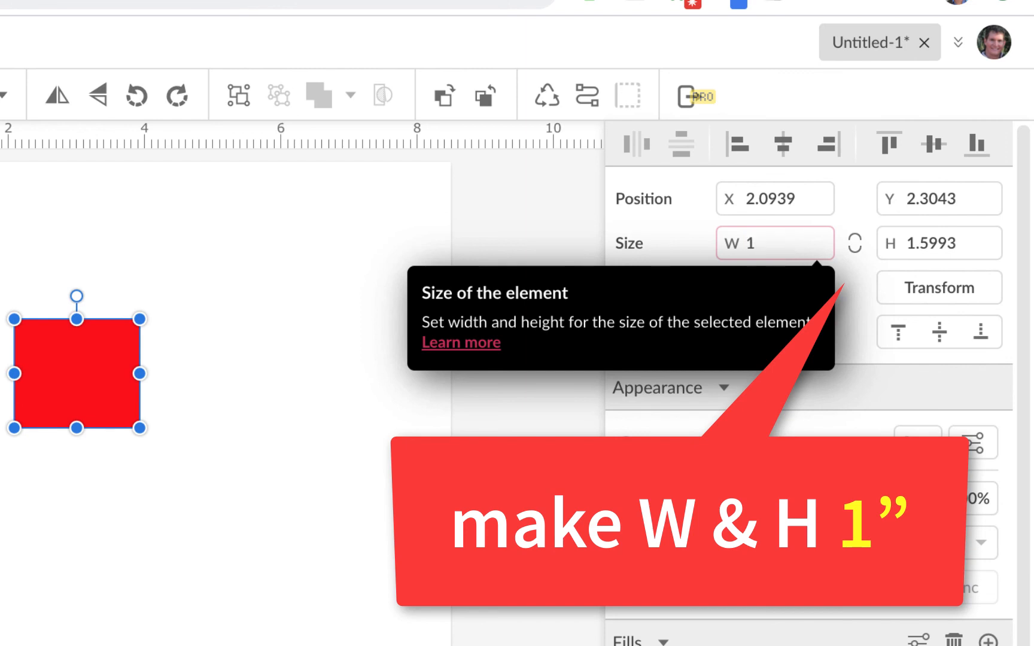
key("Tab")
type("1")
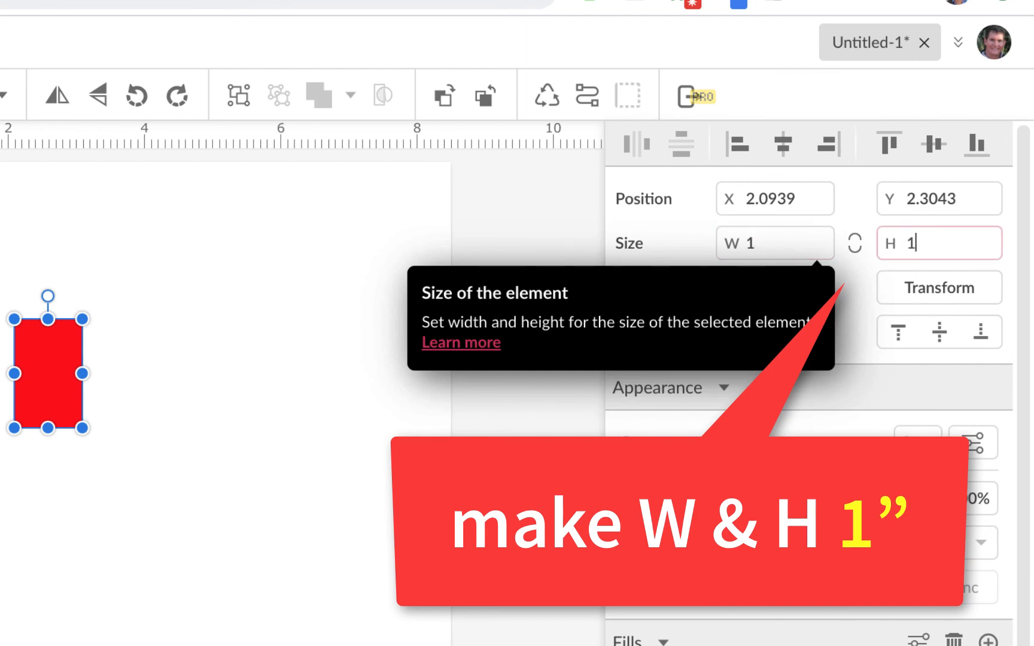
key("Return")
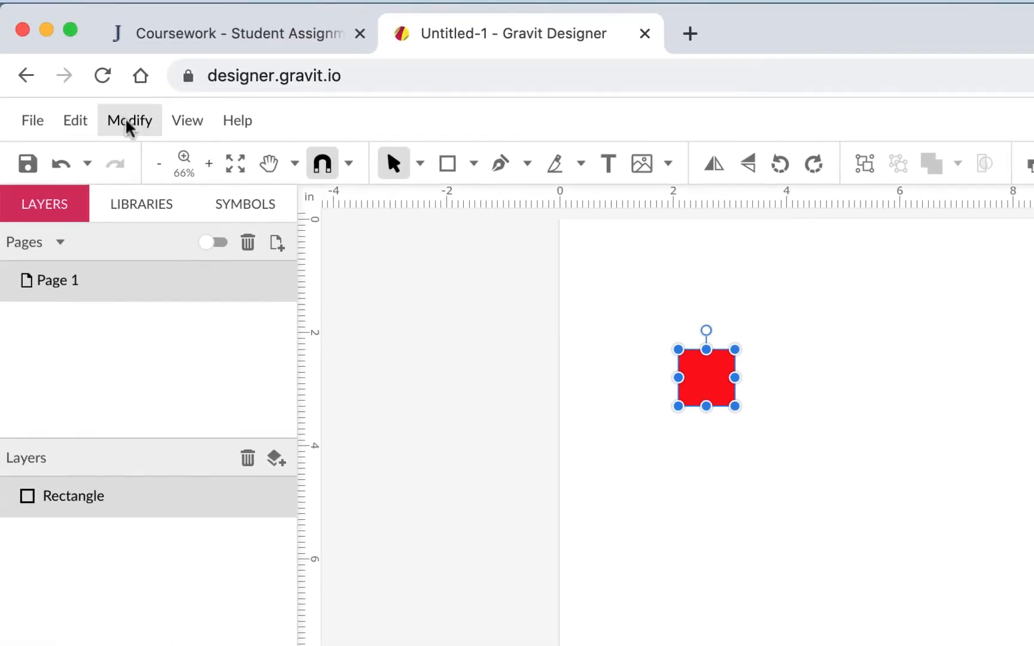
- Align the red square to the page's left and top edges
left_click(130, 120)
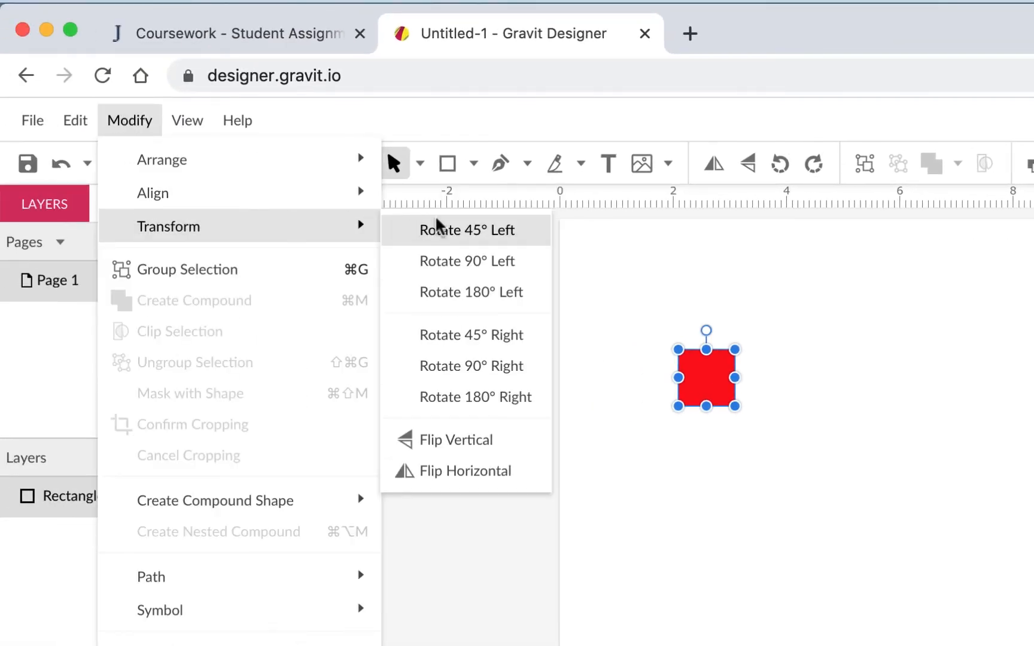
mouse_move(374, 210)
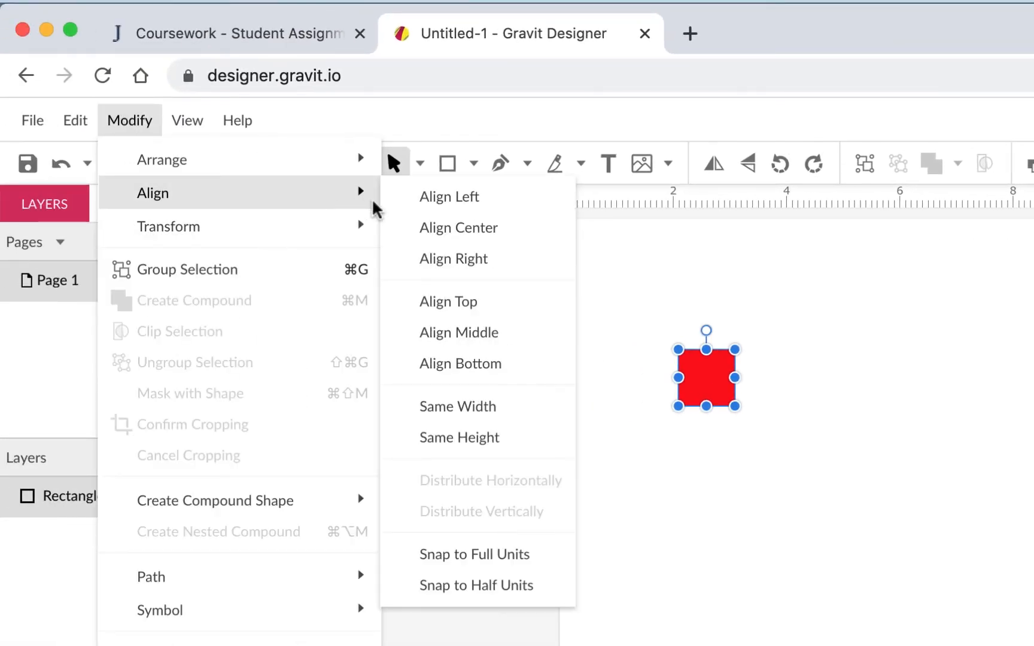
left_click(425, 205)
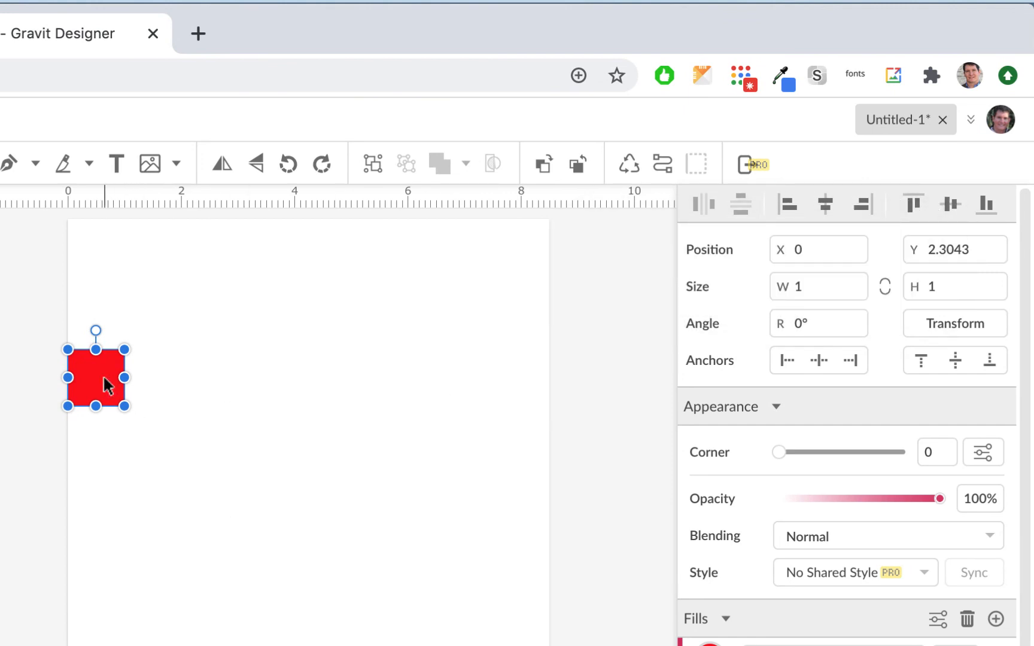
left_click(914, 207)
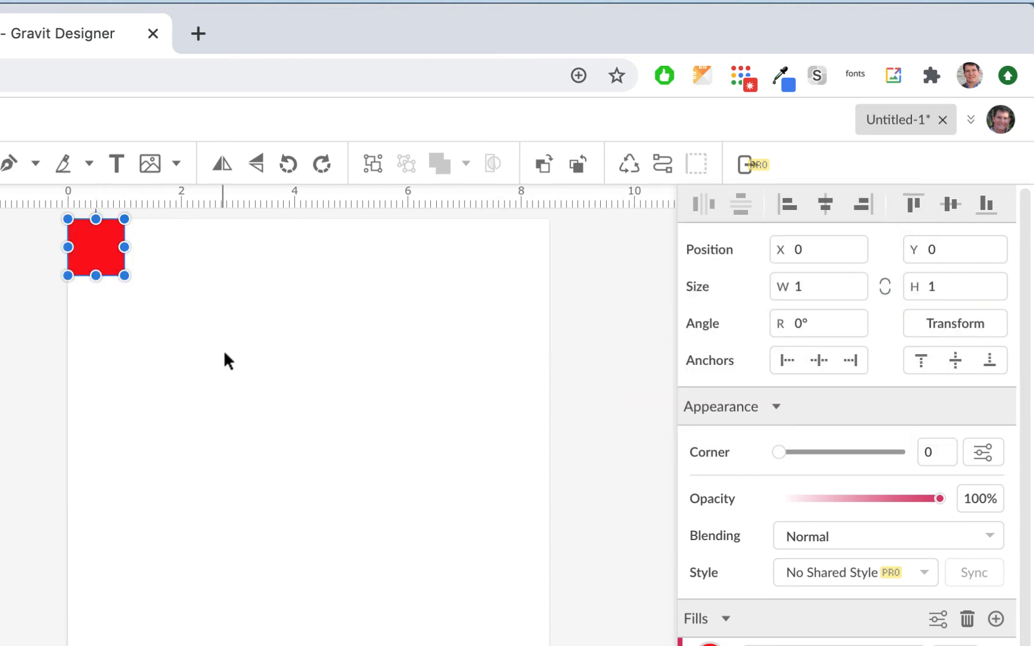
mouse_move(93, 242)
left_mouse_down()
mouse_move(247, 365)
mouse_move(139, 305)
mouse_move(93, 249)
left_mouse_up()
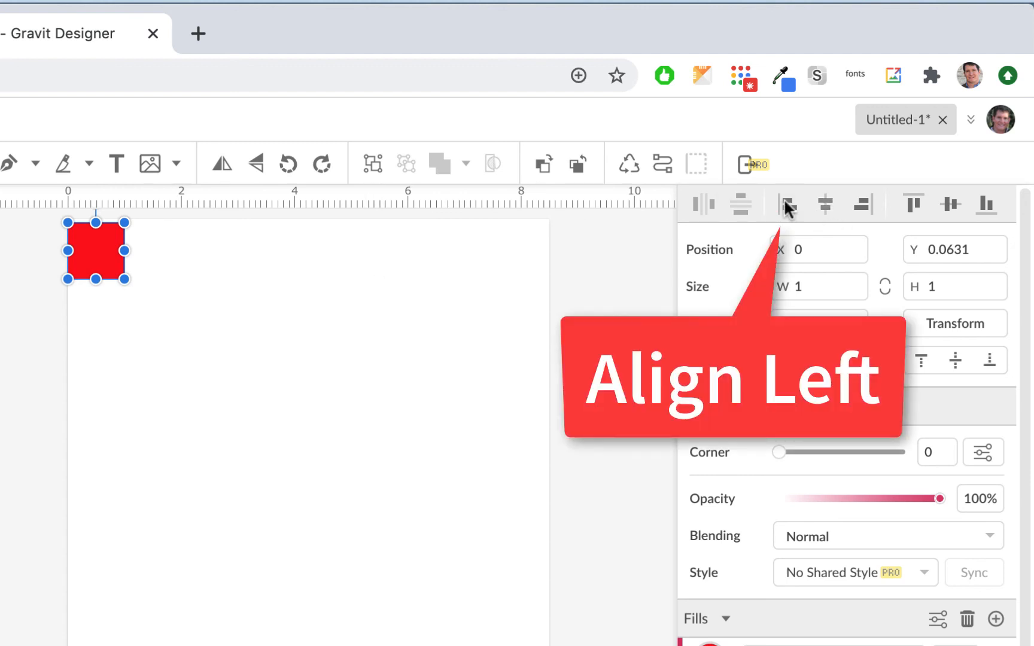
left_click(912, 205)
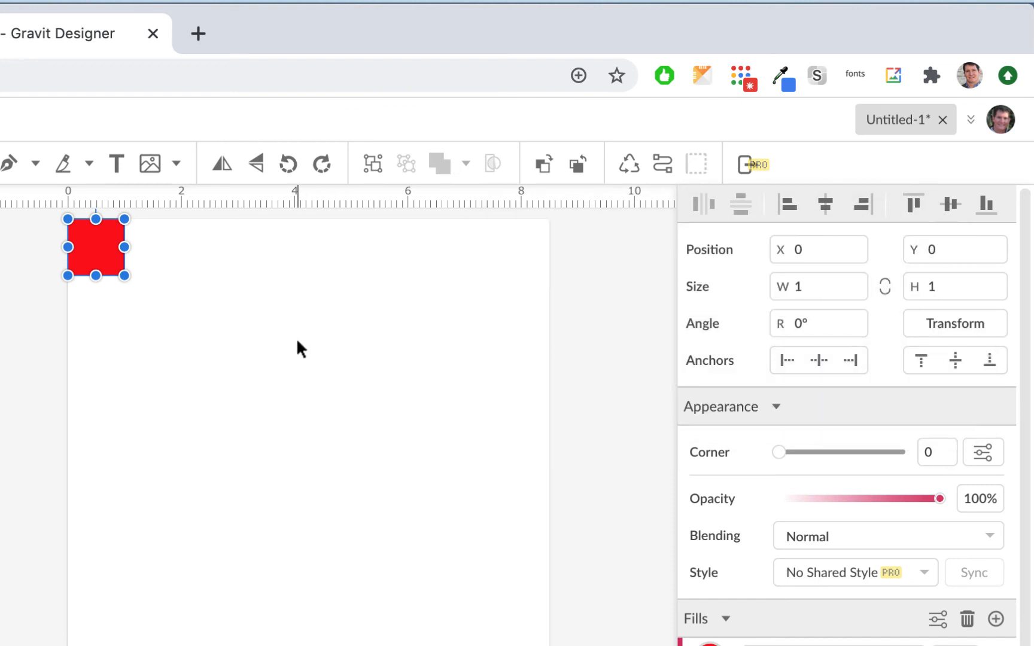
- Try duplicating the red square in place and moving the copy away, and delete that copy
left_click(130, 120)
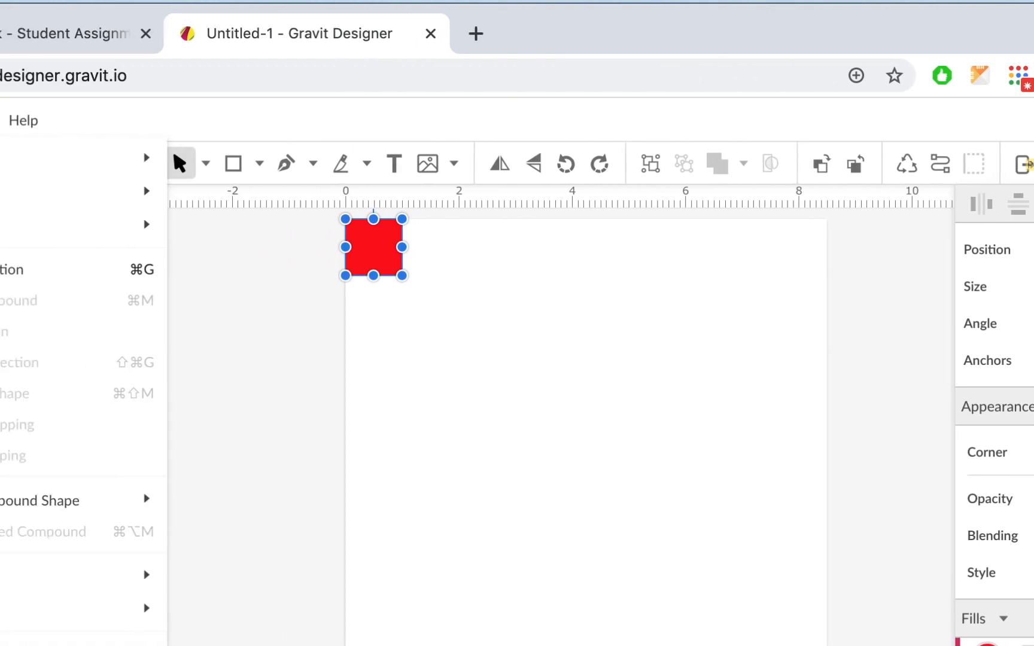
mouse_move(75, 114)
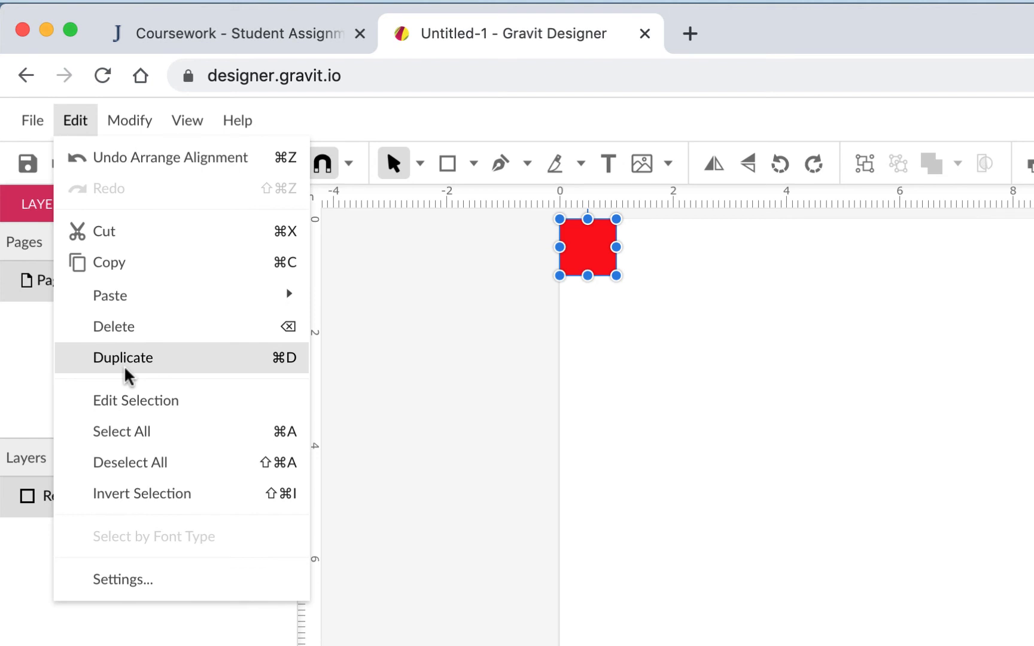
left_click(792, 280)
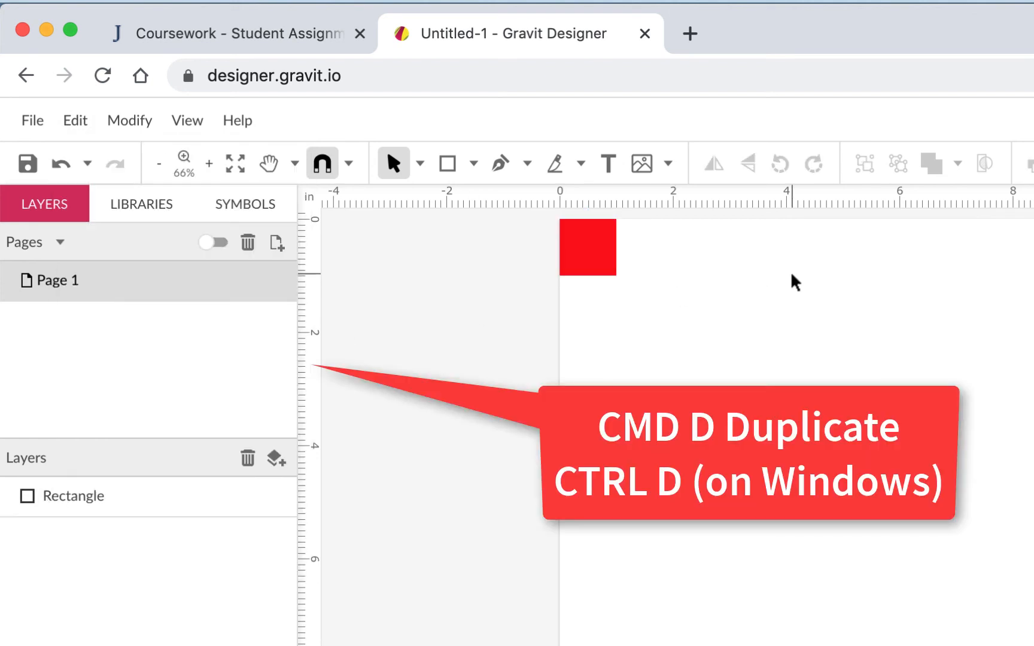
left_click(580, 242)
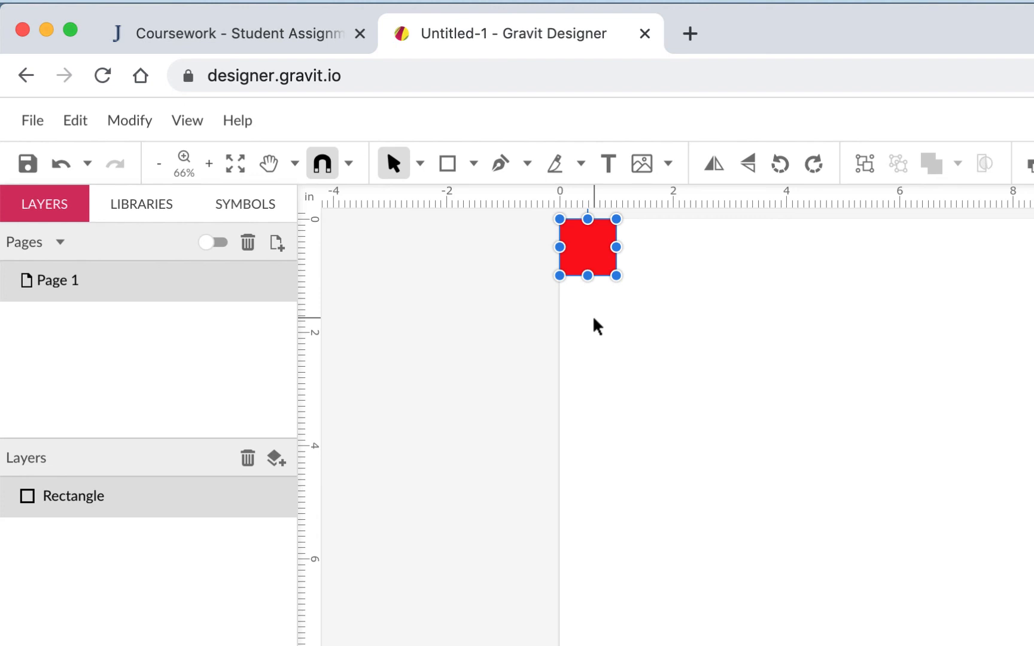
key("super+d")
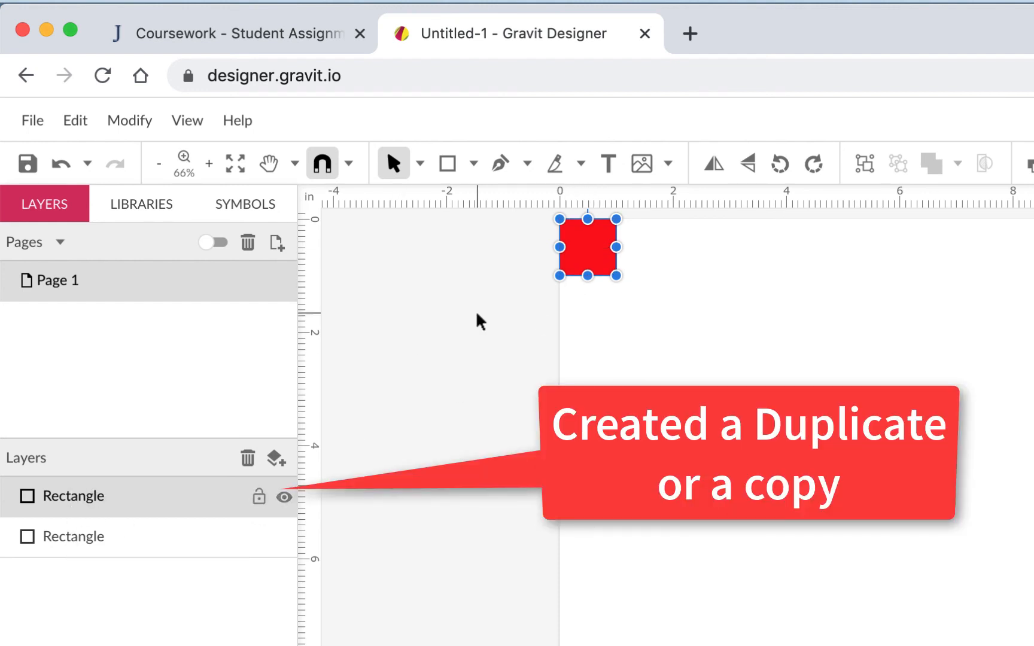
left_click_drag(597, 254, 742, 323)
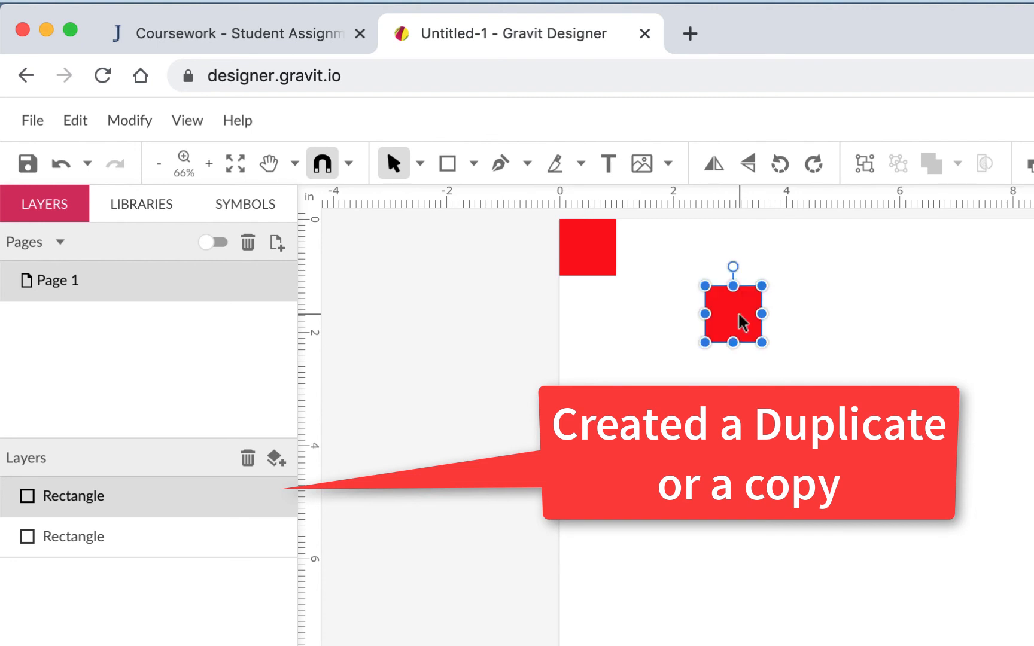
key("Delete")
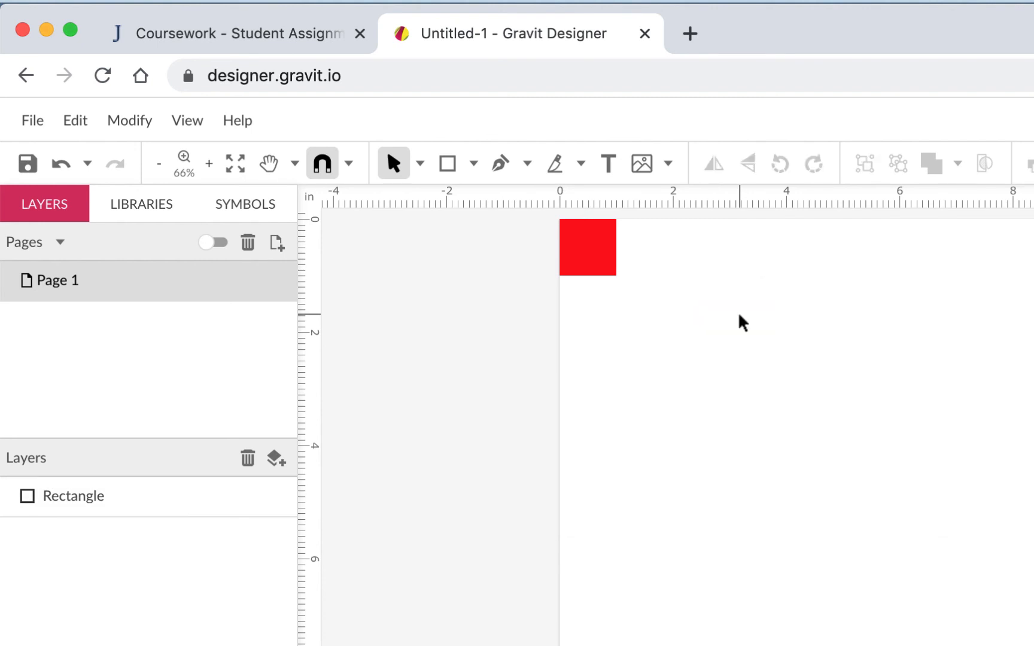
- Make a copy of the red square and align it to the page's top edge and horizontal centre
left_click(603, 264)
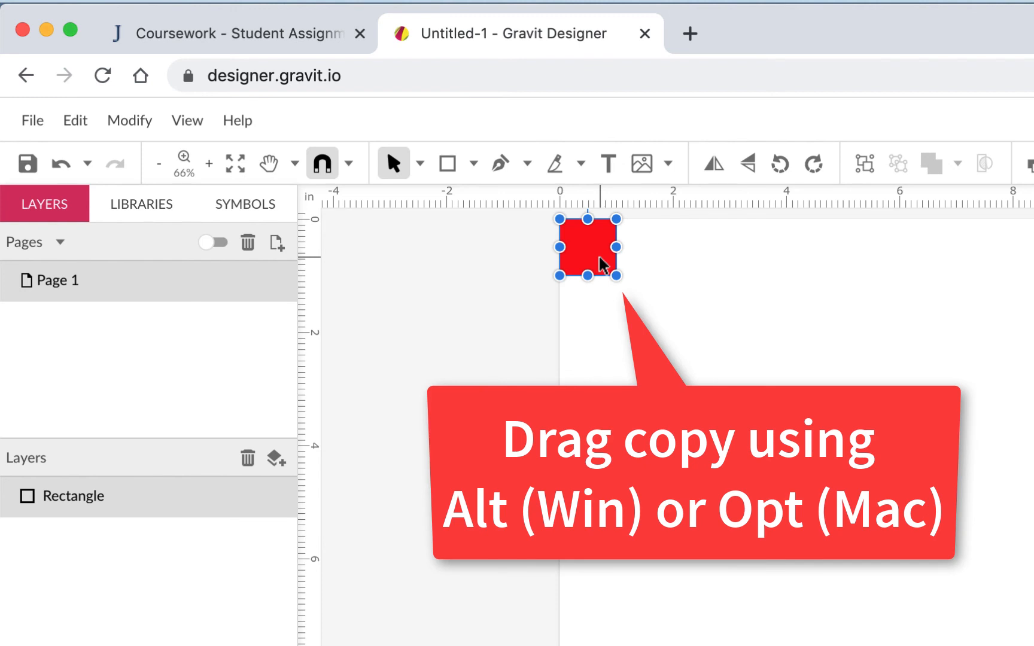
key("alt")
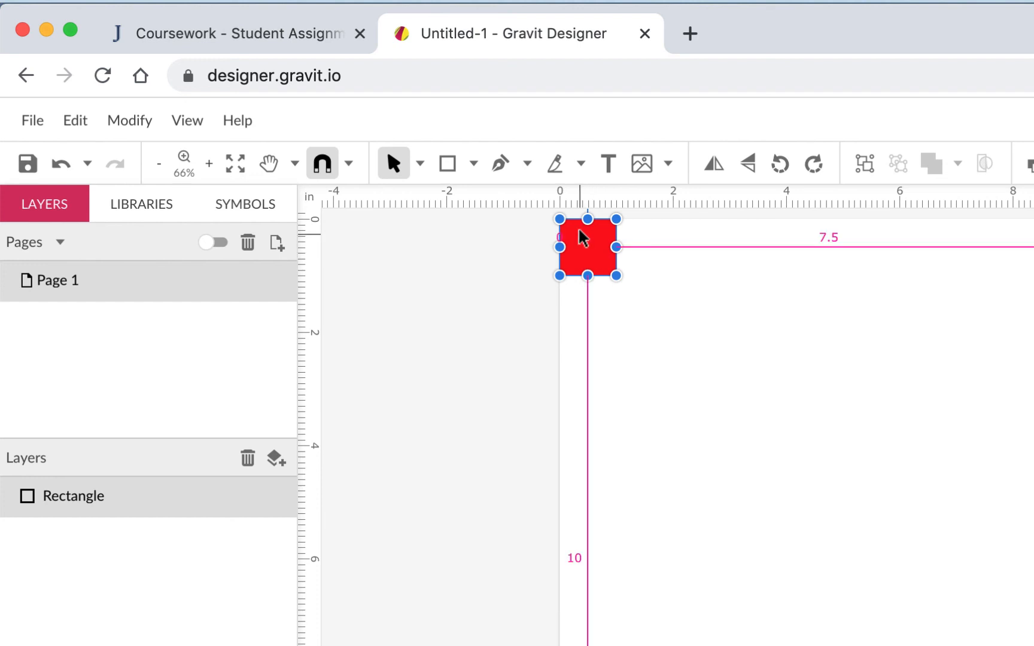
left_click_drag(585, 245, 666, 352)
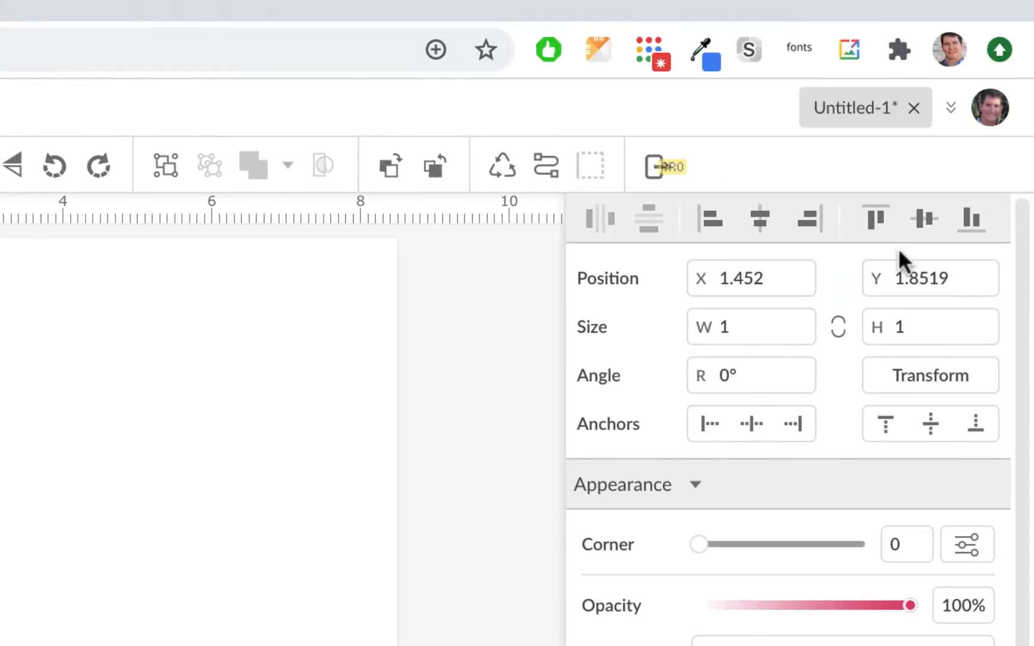
left_click(879, 221)
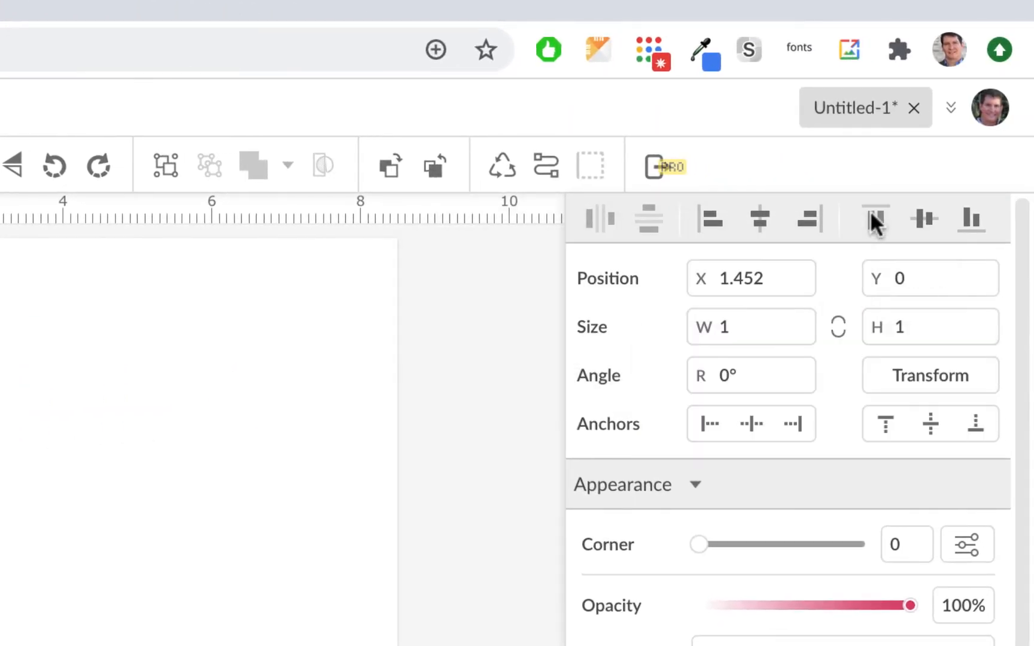
left_click(760, 219)
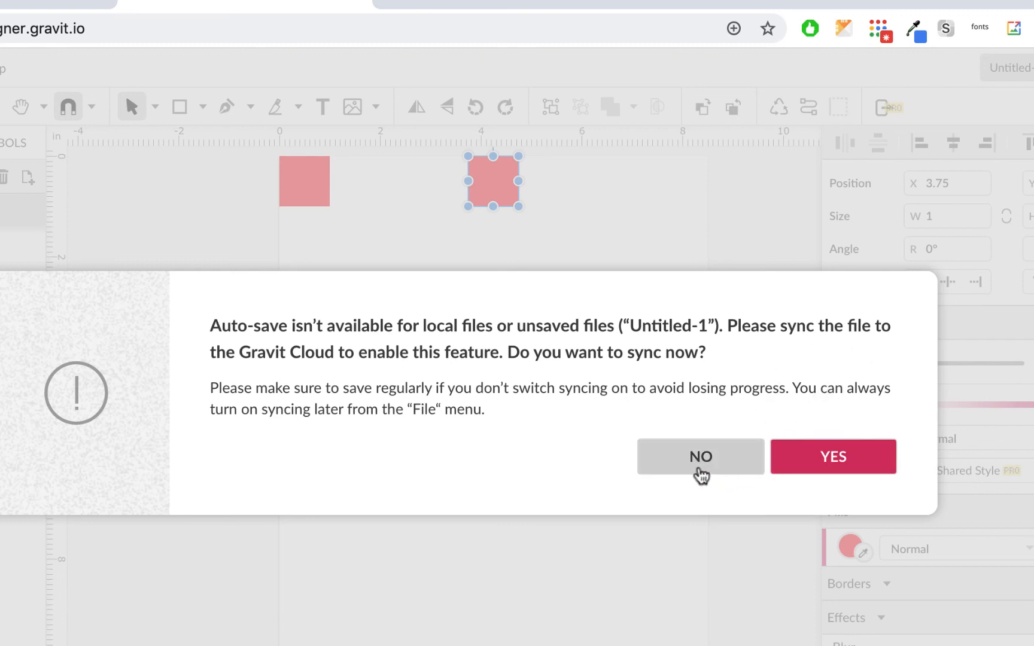
- Accept syncing the file to the Gravit Cloud and save it as 1-squarescircle
left_click(815, 459)
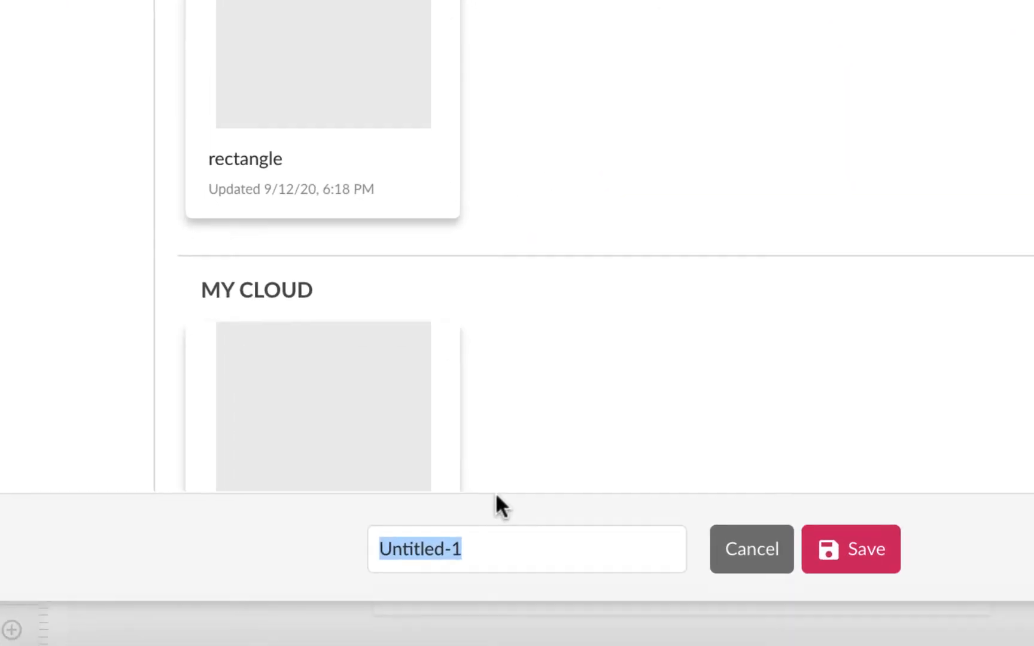
type("1-")
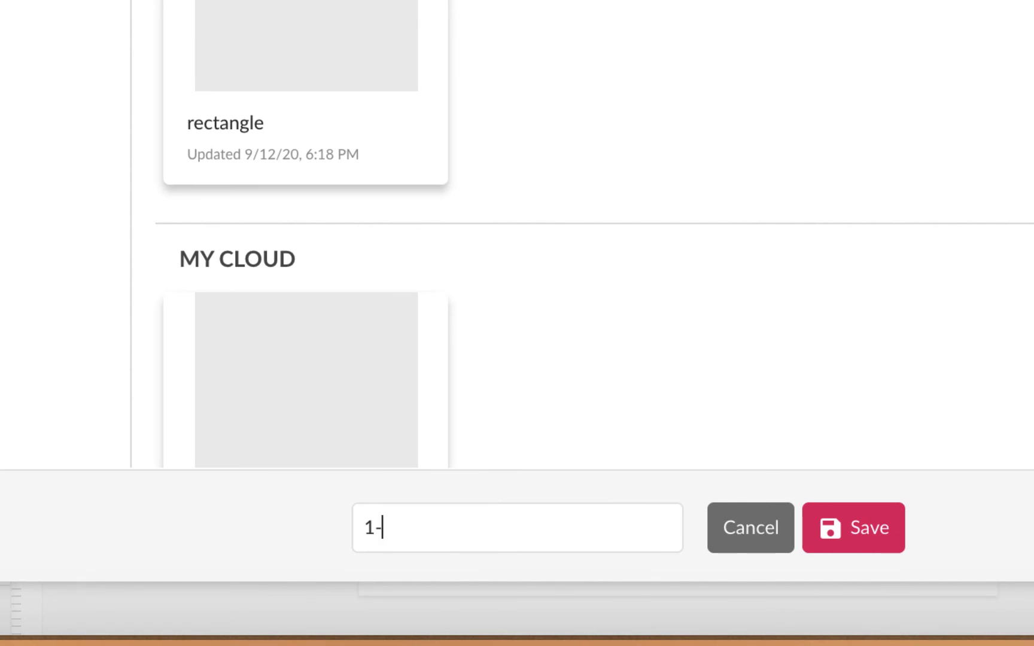
type("squarescircle")
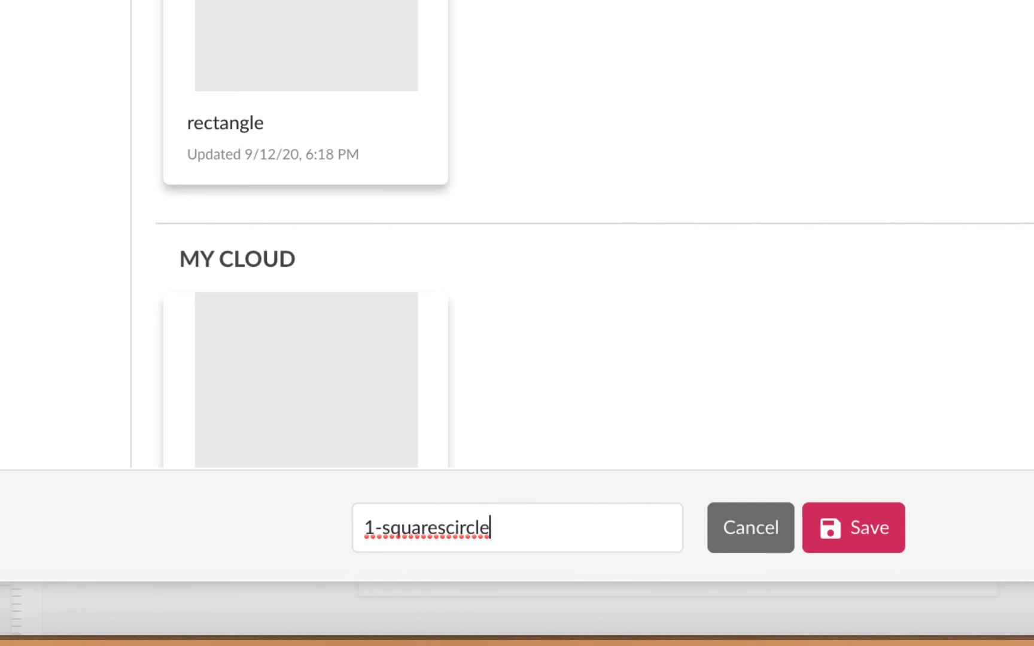
left_click(866, 532)
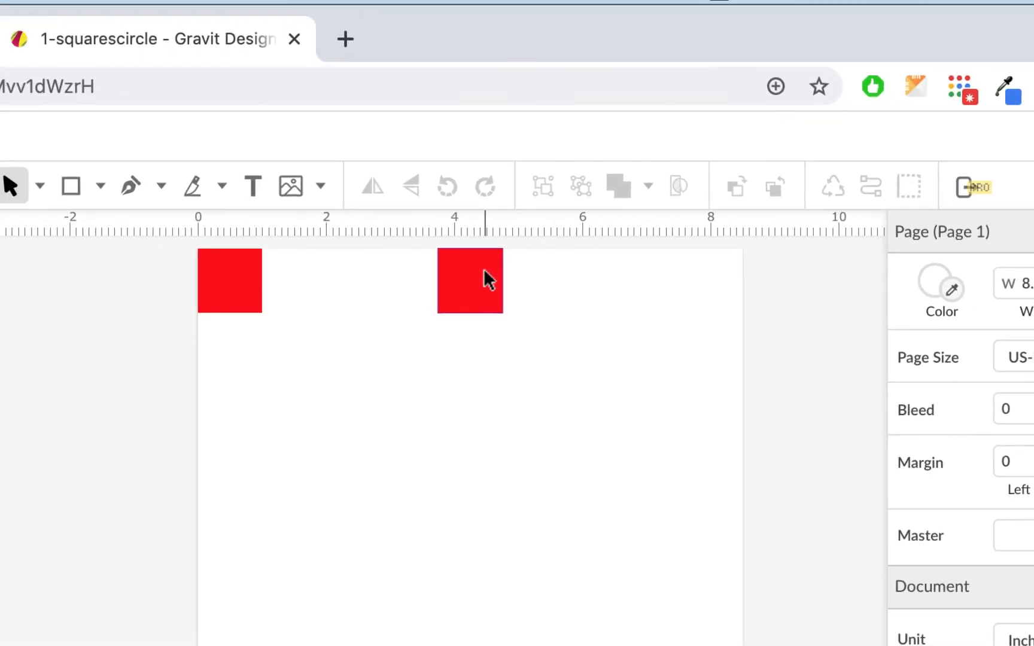
- Set the fill of the top-centre square to a darker green (#0BD20B) and close the colour picker
left_click(485, 271)
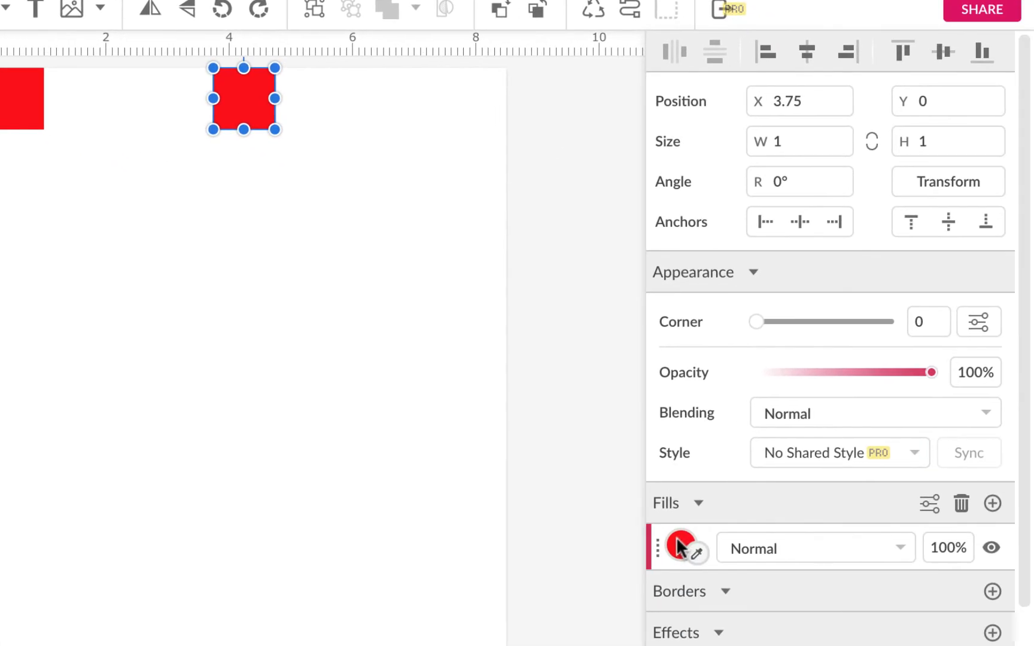
left_click(680, 547)
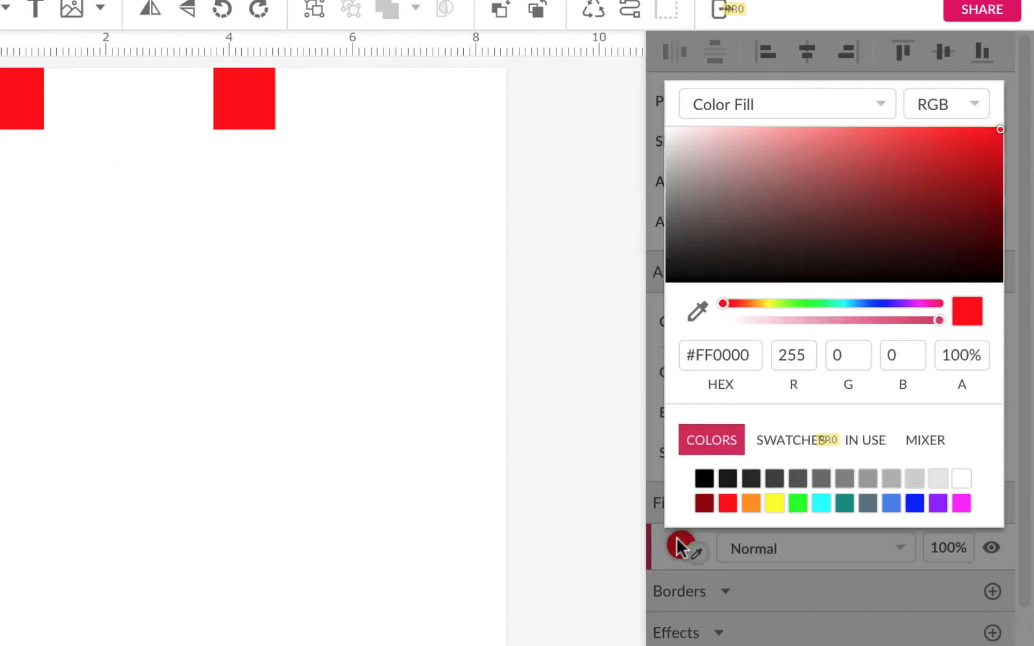
left_click(798, 505)
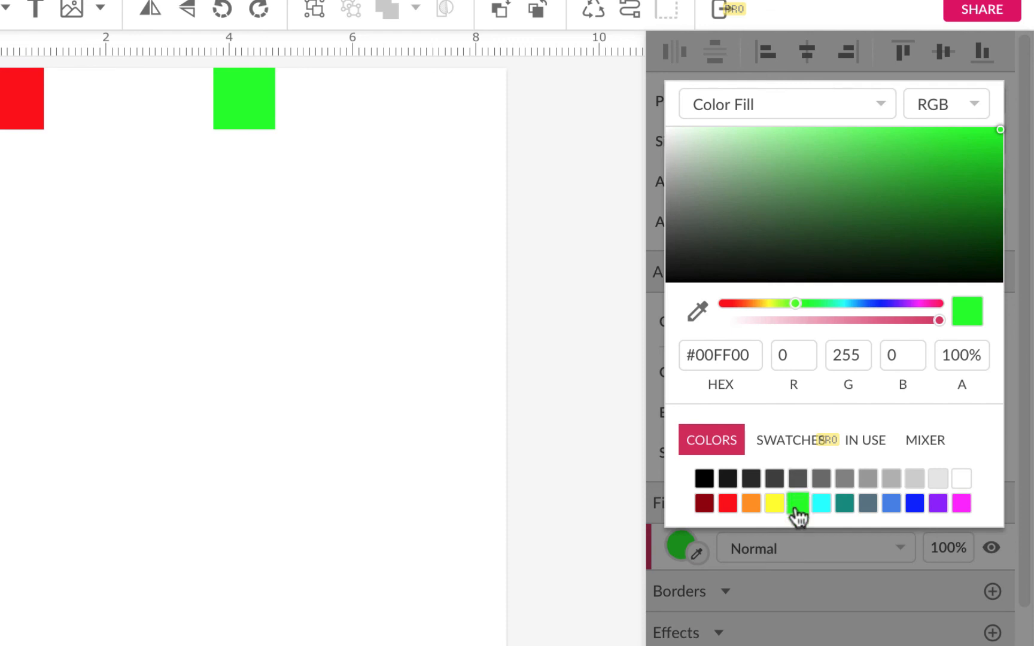
left_click(984, 154)
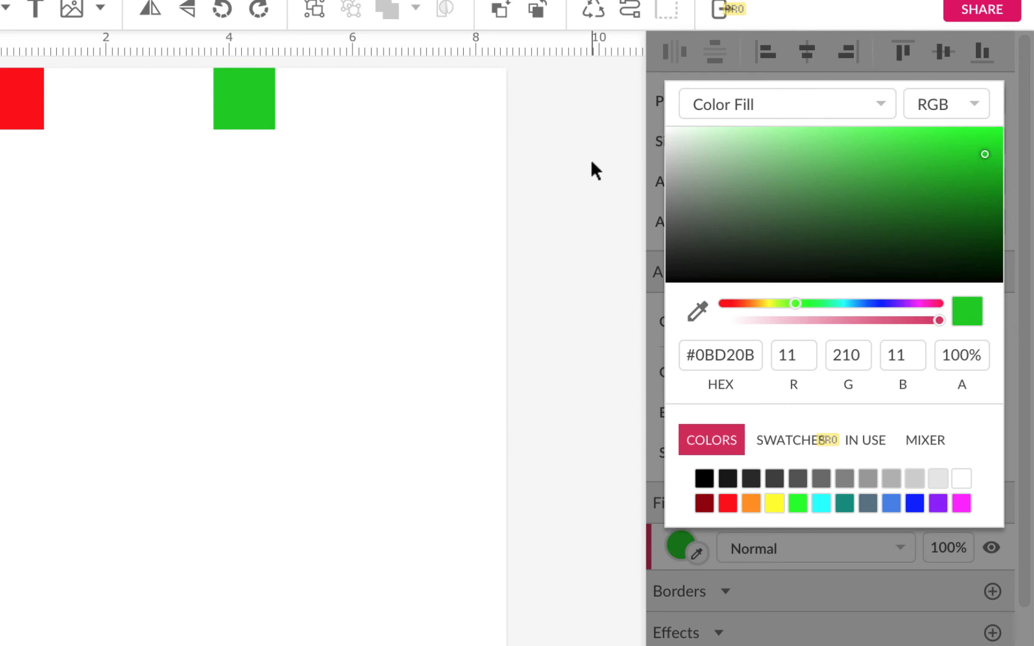
left_click(541, 175)
- Duplicate the green square and move the copy near the page's upper-right corner, at about X 6.97 in, Y 1.18 in
left_click(257, 112)
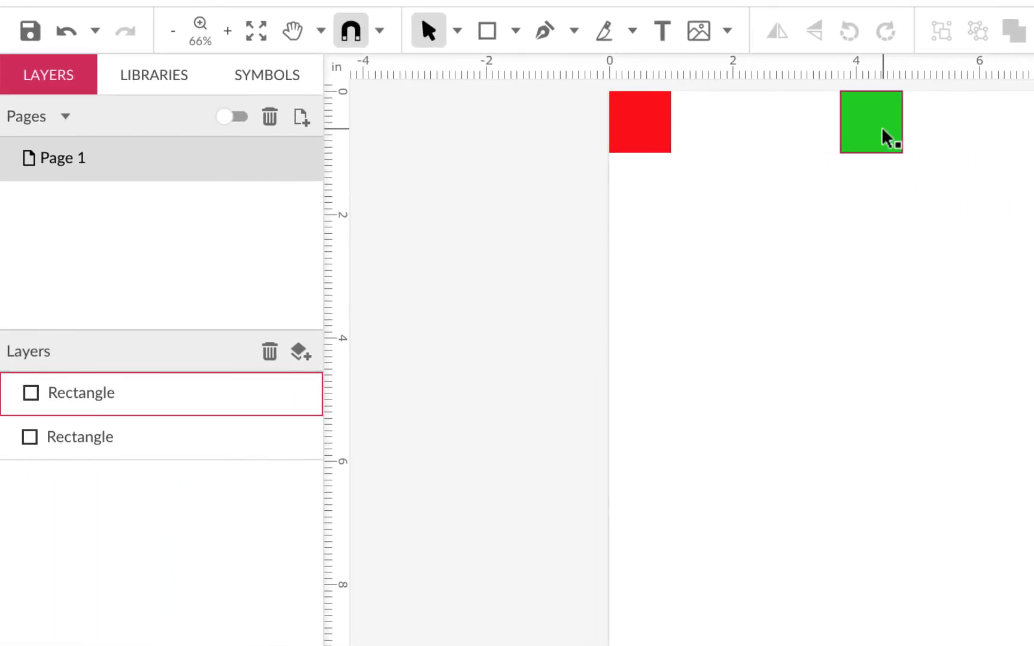
left_click(888, 138)
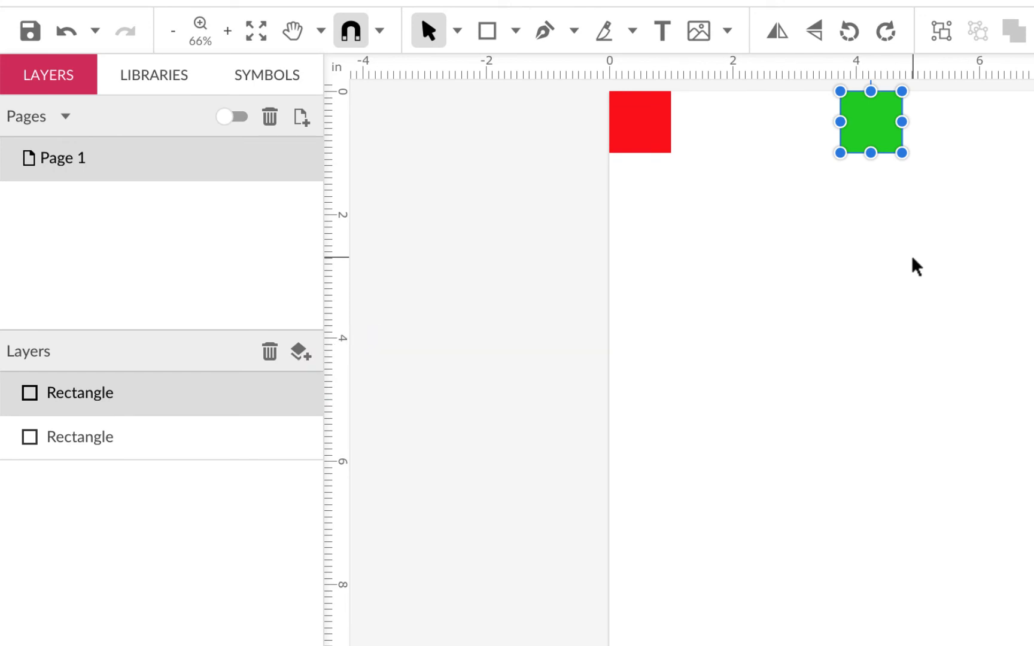
key("ctrl+d")
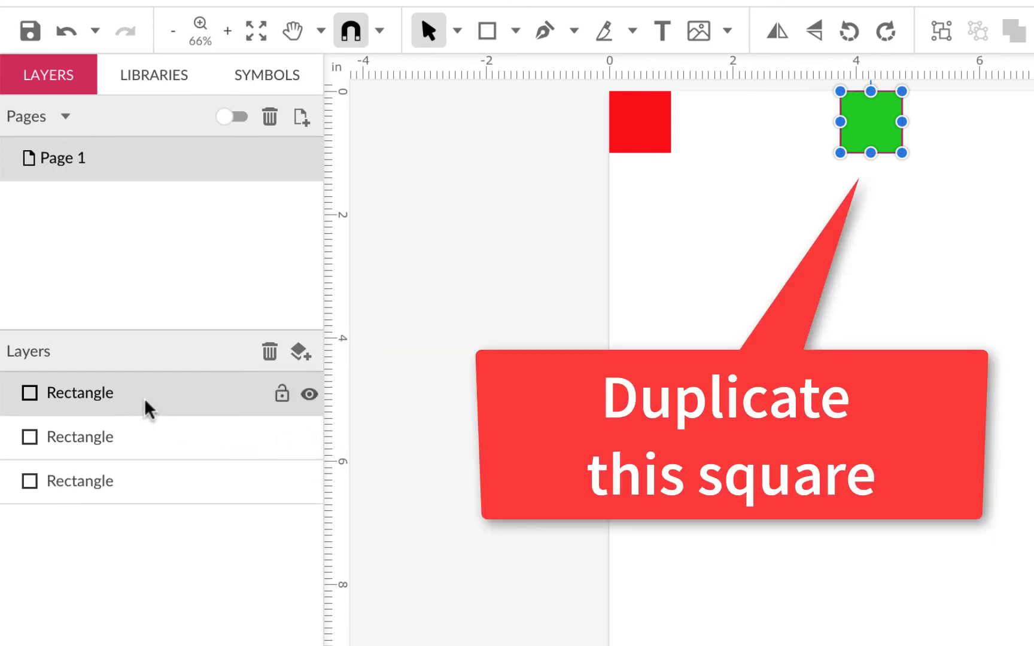
left_click_drag(880, 109, 1033, 121)
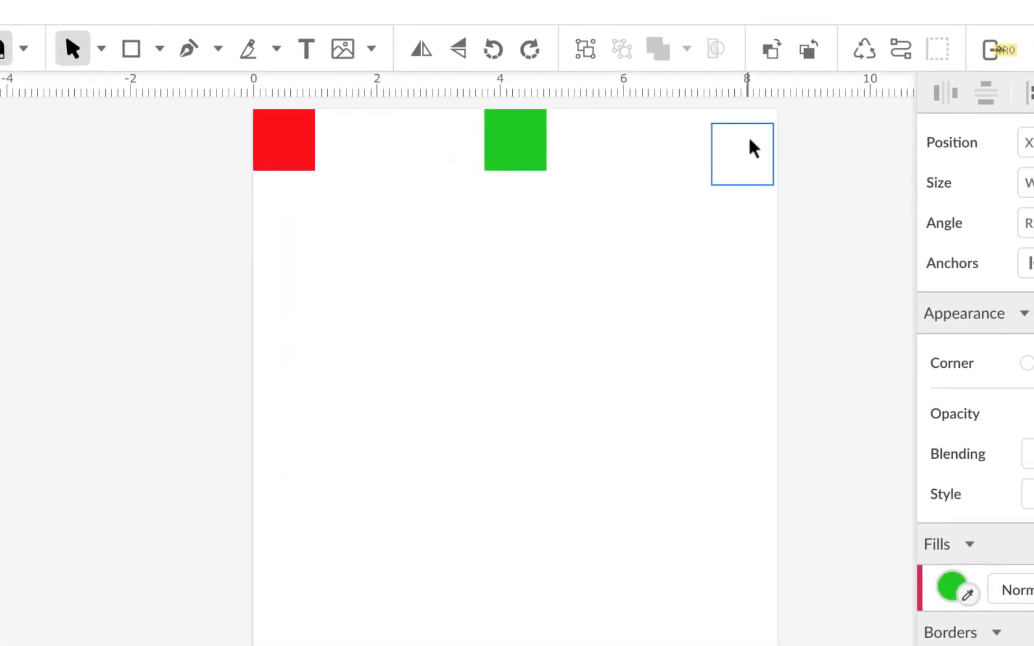
left_click_drag(750, 139, 718, 201)
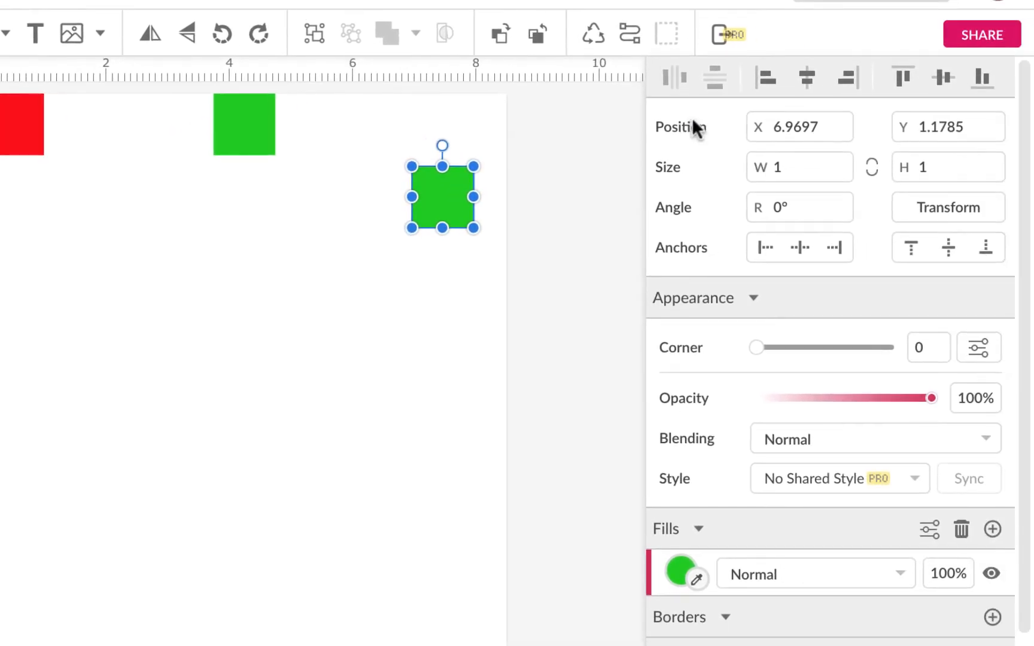
- Align the copied green square to the page's right and top edges and change its fill to blue (#0000FF)
left_click(847, 79)
left_click(903, 76)
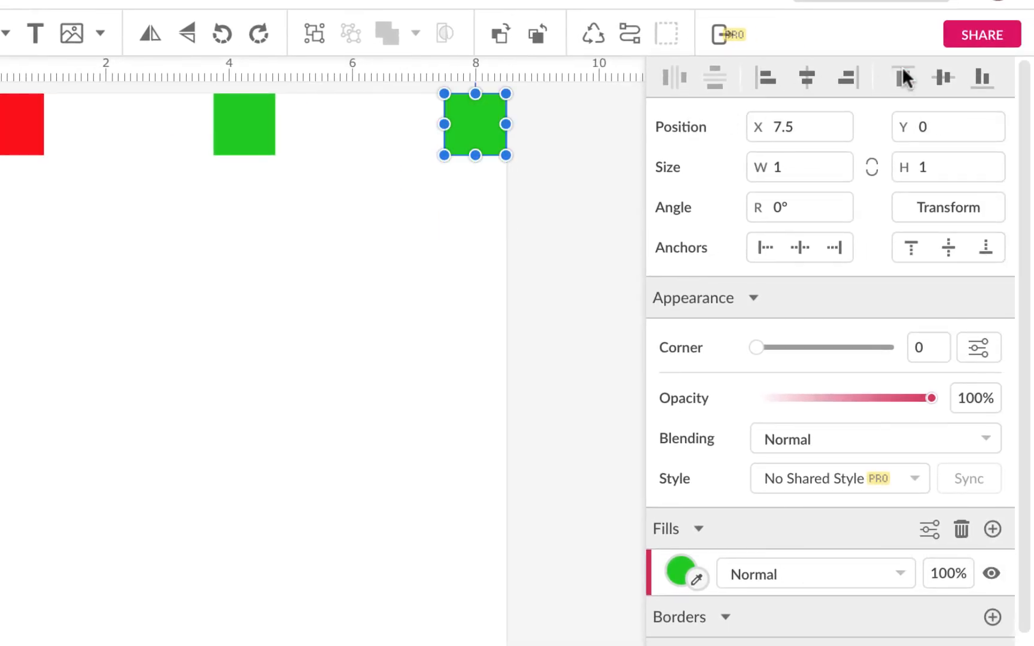
left_click(679, 570)
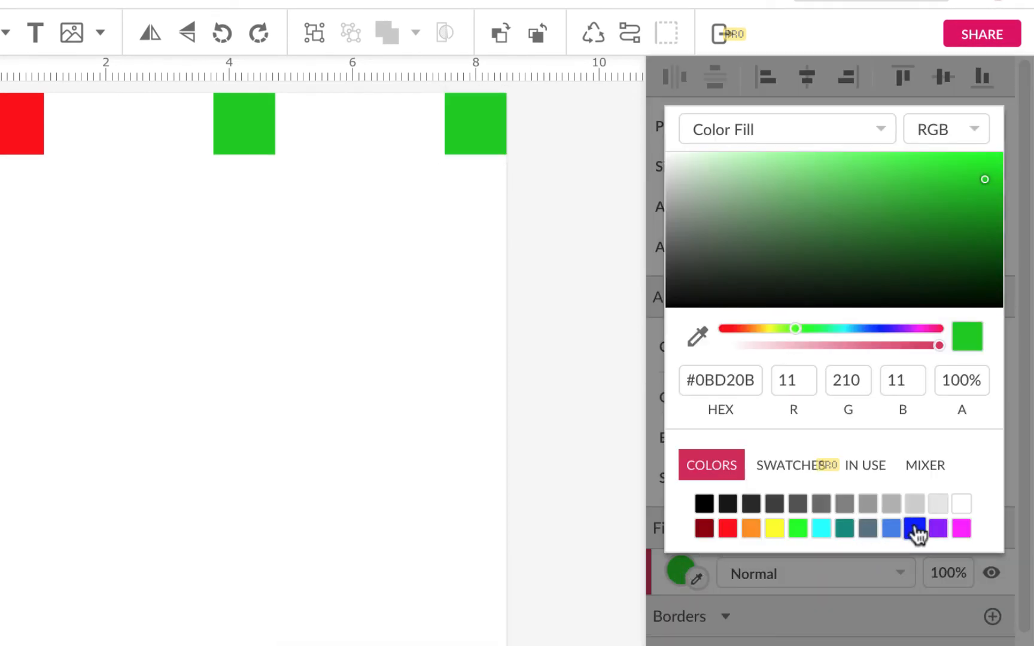
left_click(915, 529)
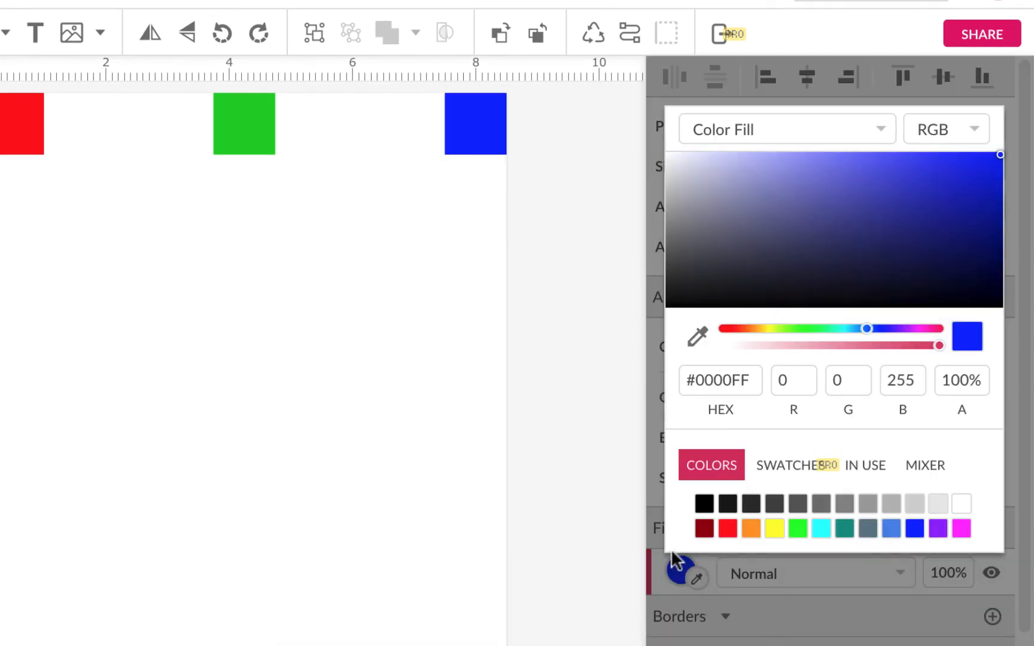
left_click(387, 409)
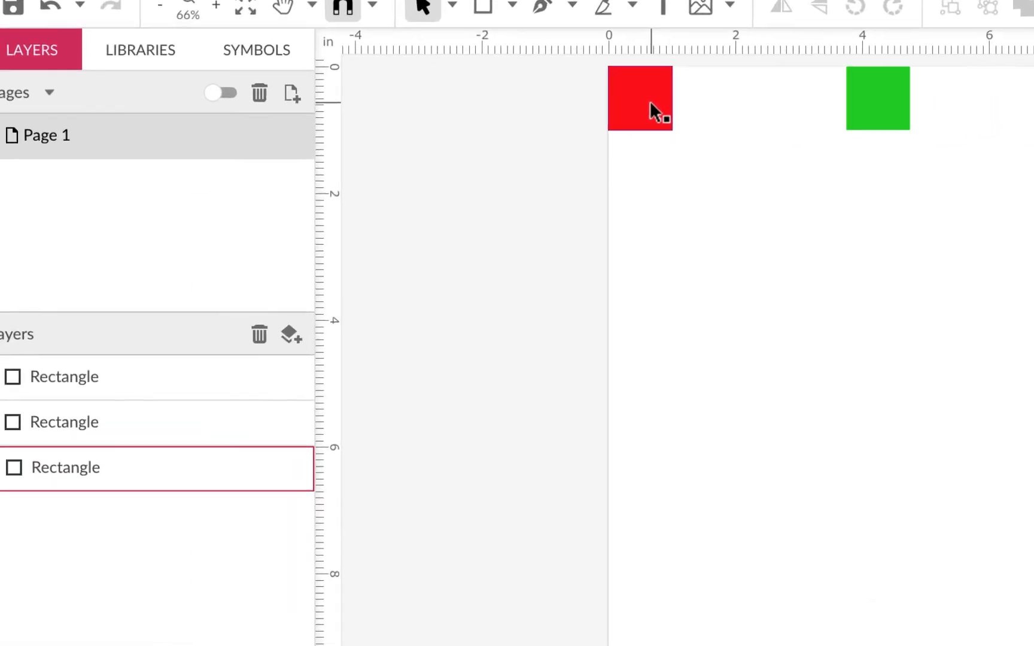
- Rename the red square's layer to Red Rectangle
left_click(343, 206)
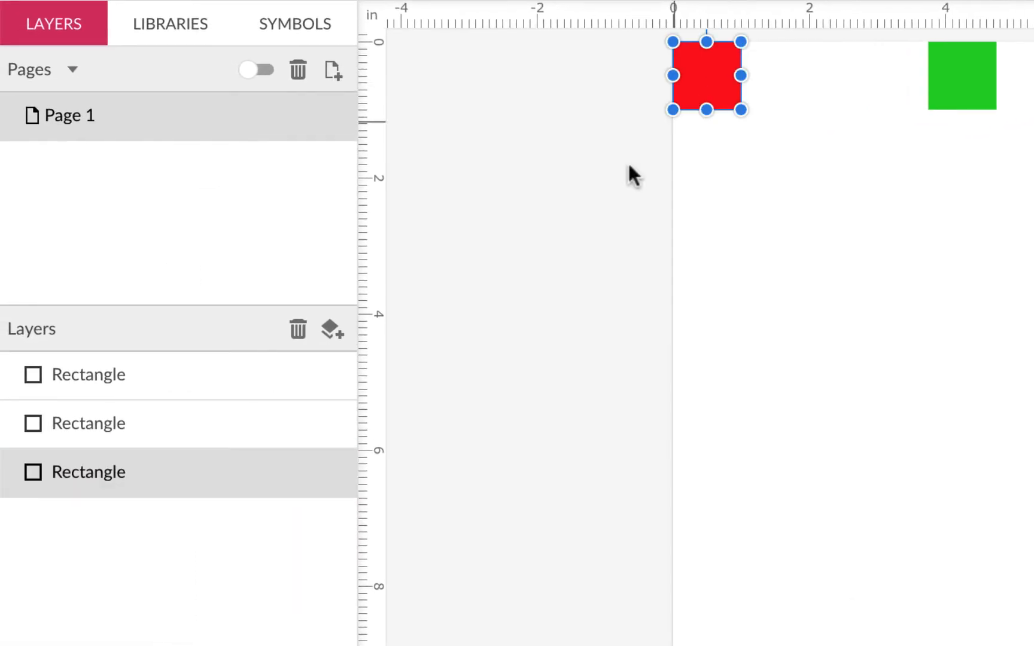
mouse_move(88, 489)
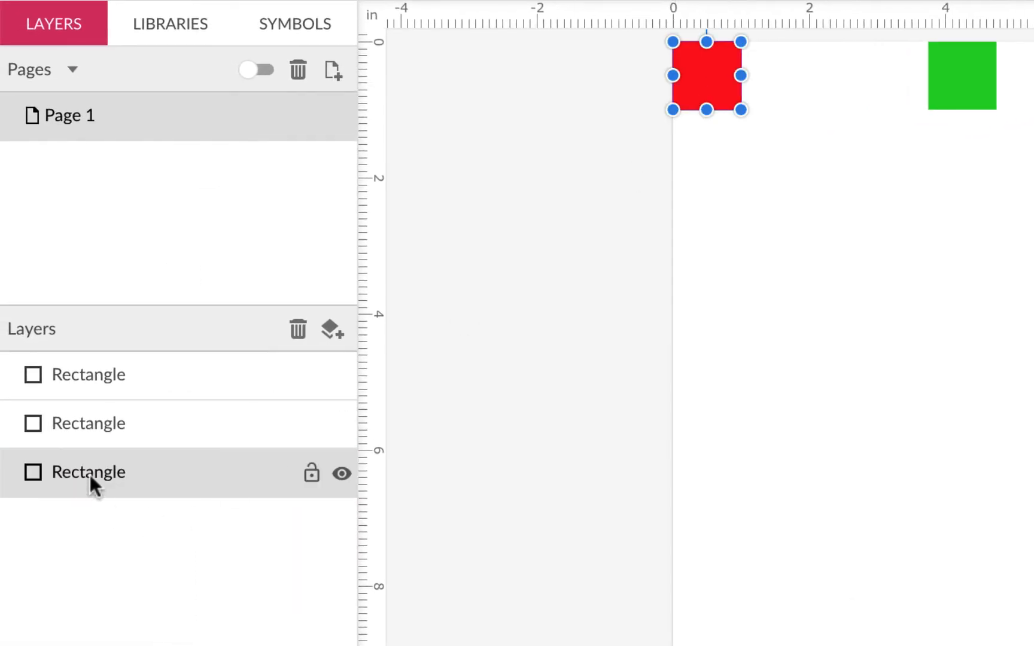
double_click(90, 474)
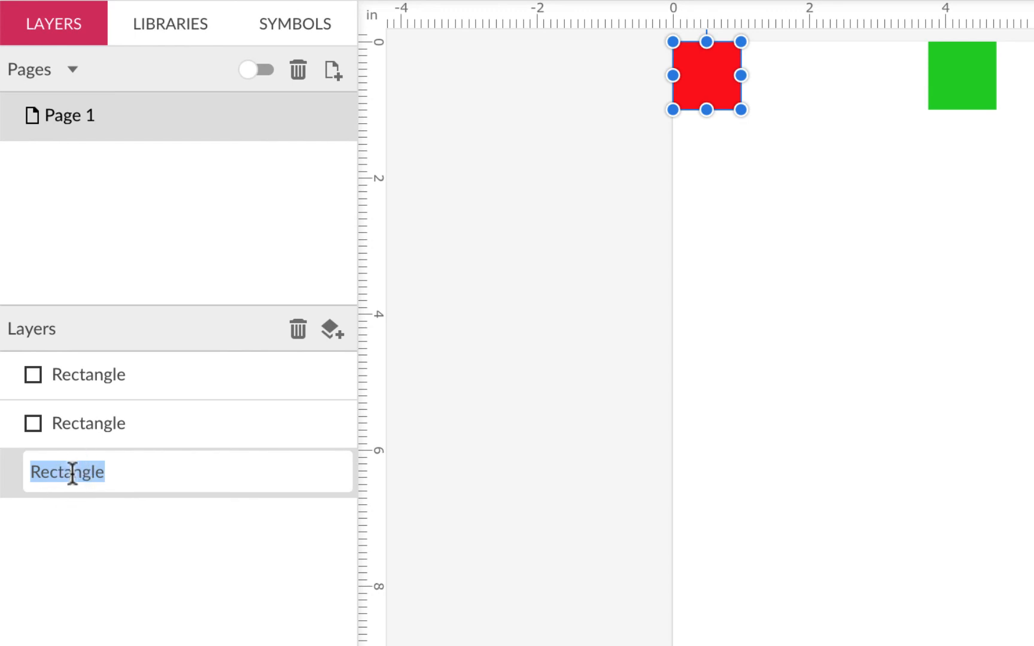
left_click(31, 474)
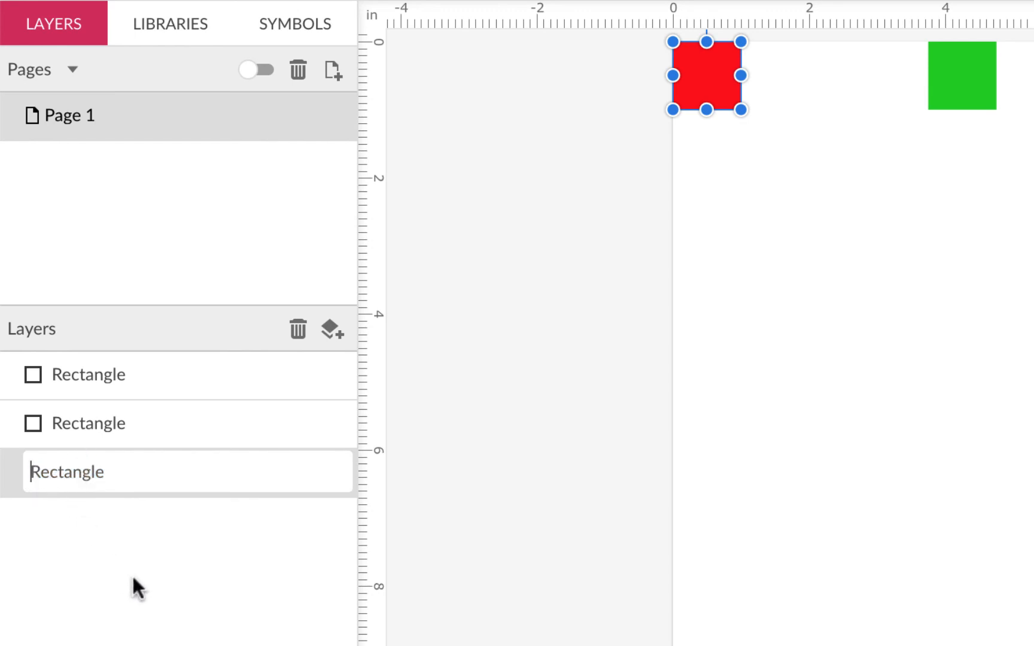
type("Red")
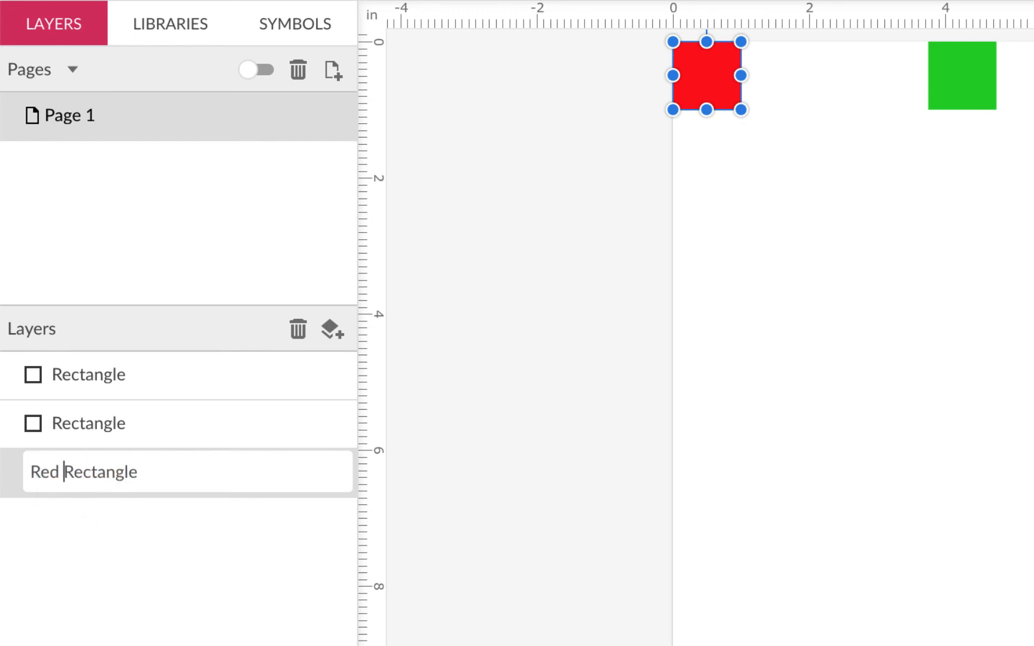
key("Return")
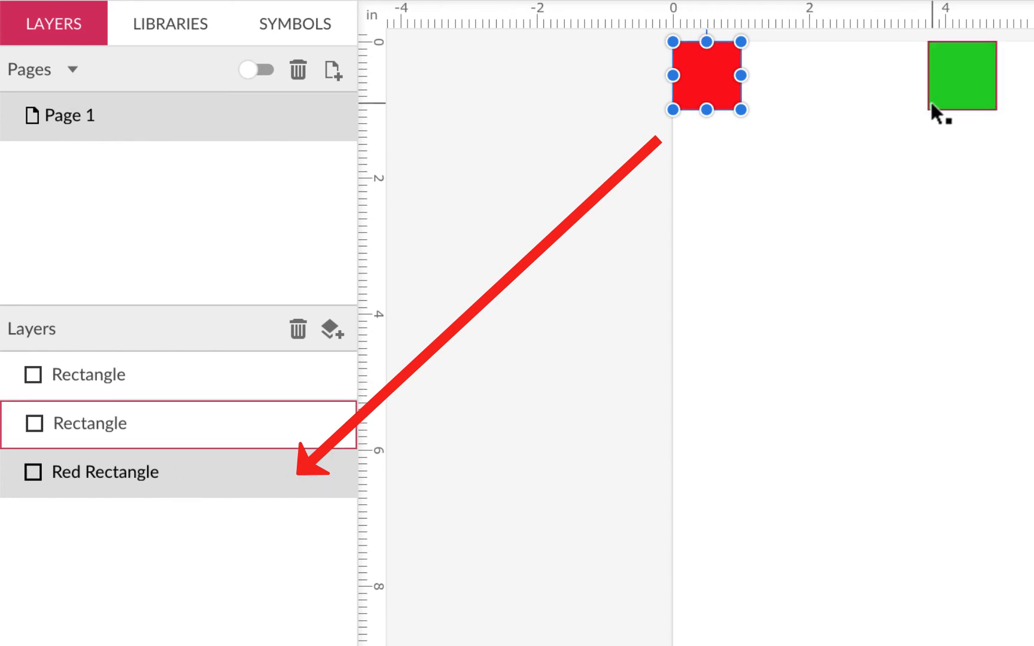
- Rename the green square's layer to Green Rectangle
left_click(967, 70)
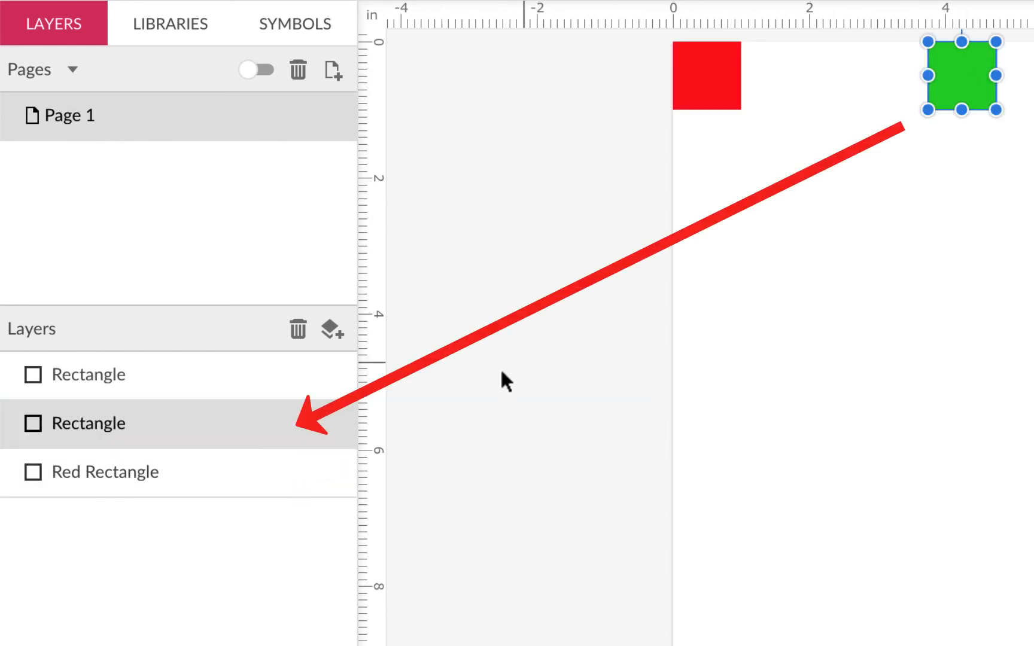
double_click(100, 419)
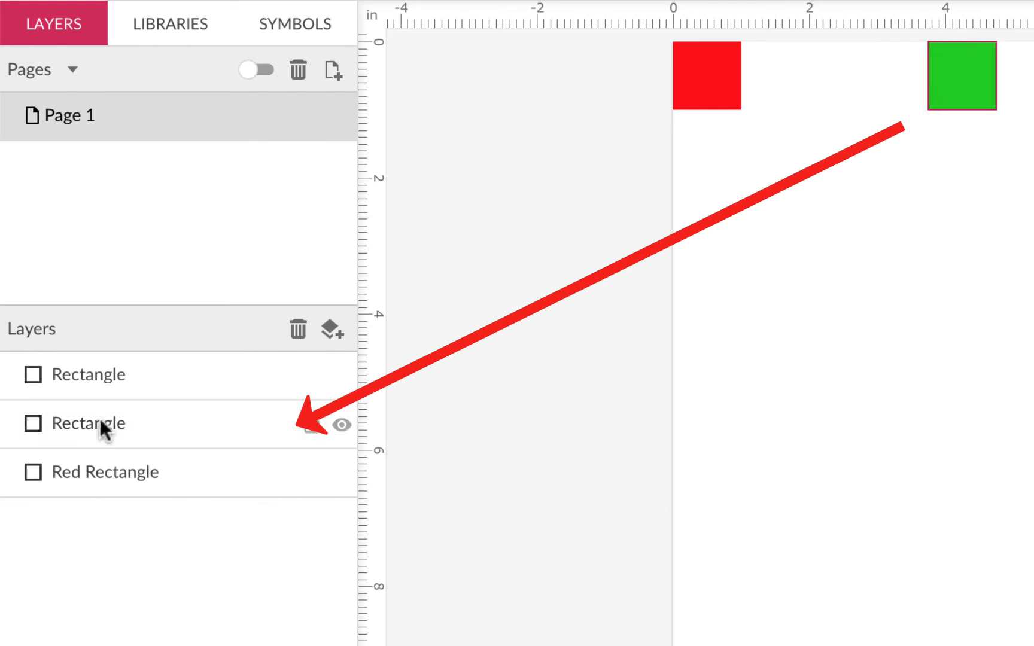
left_click(31, 425)
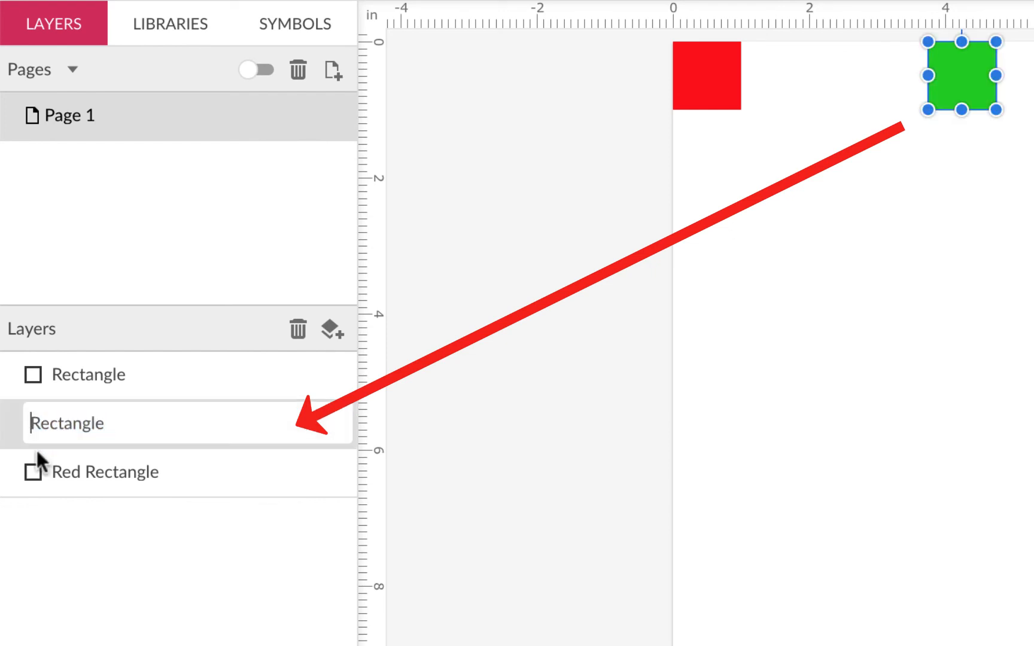
type("Green")
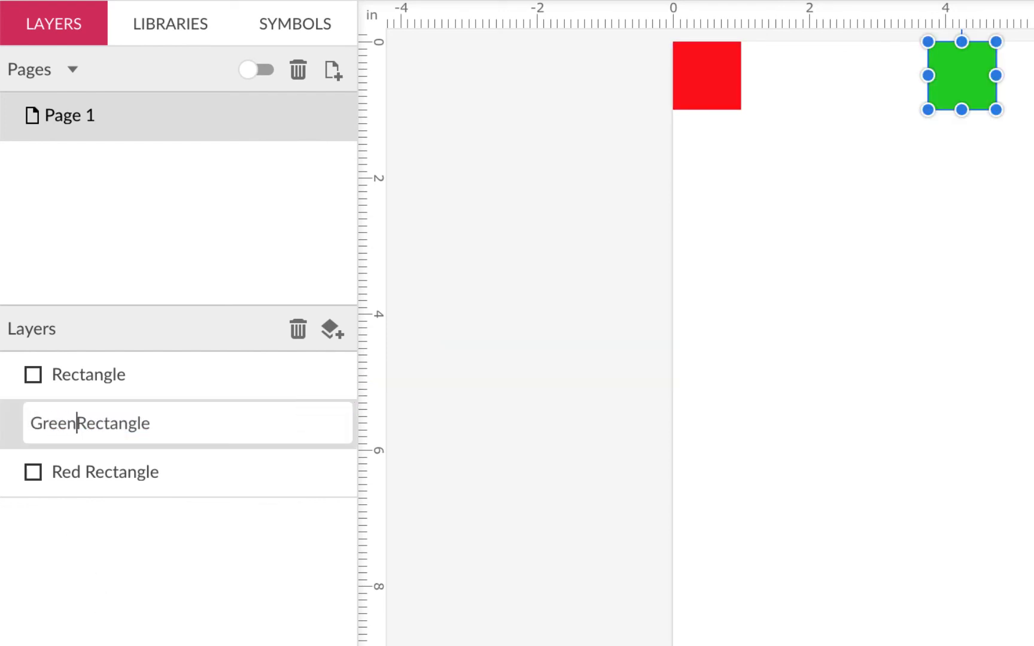
key("Return")
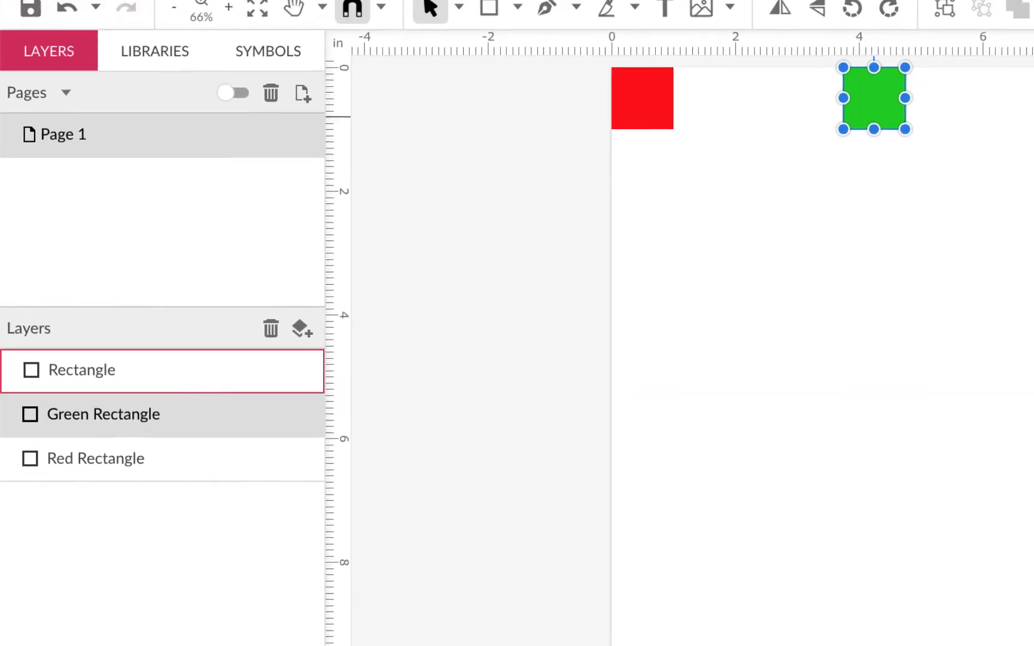
- Rename the blue square's layer to Blue Rectangle
left_click(971, 138)
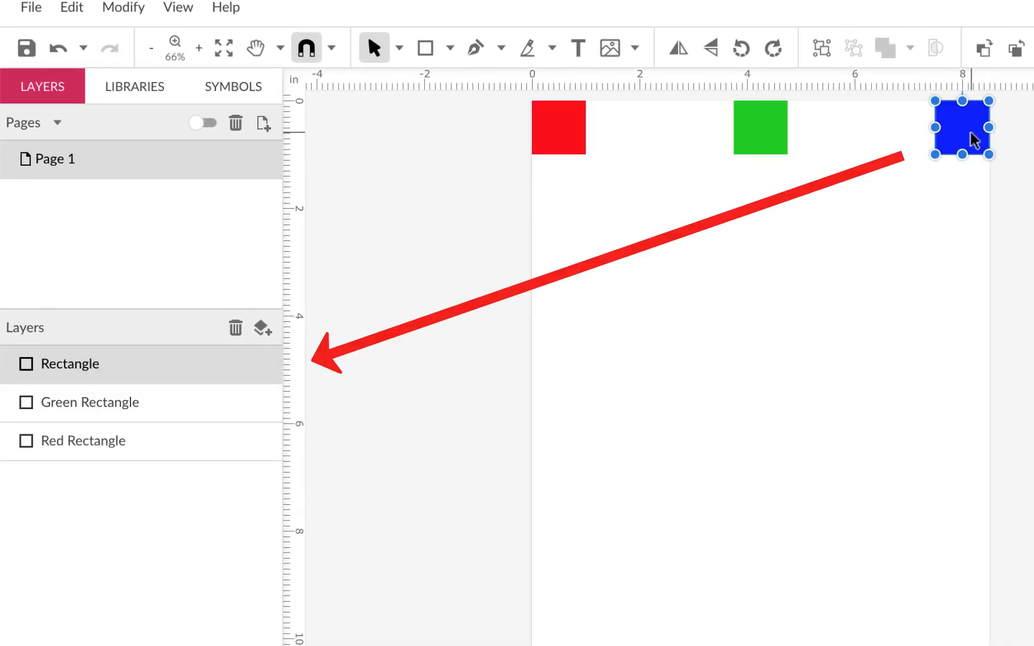
double_click(73, 365)
left_click(25, 362)
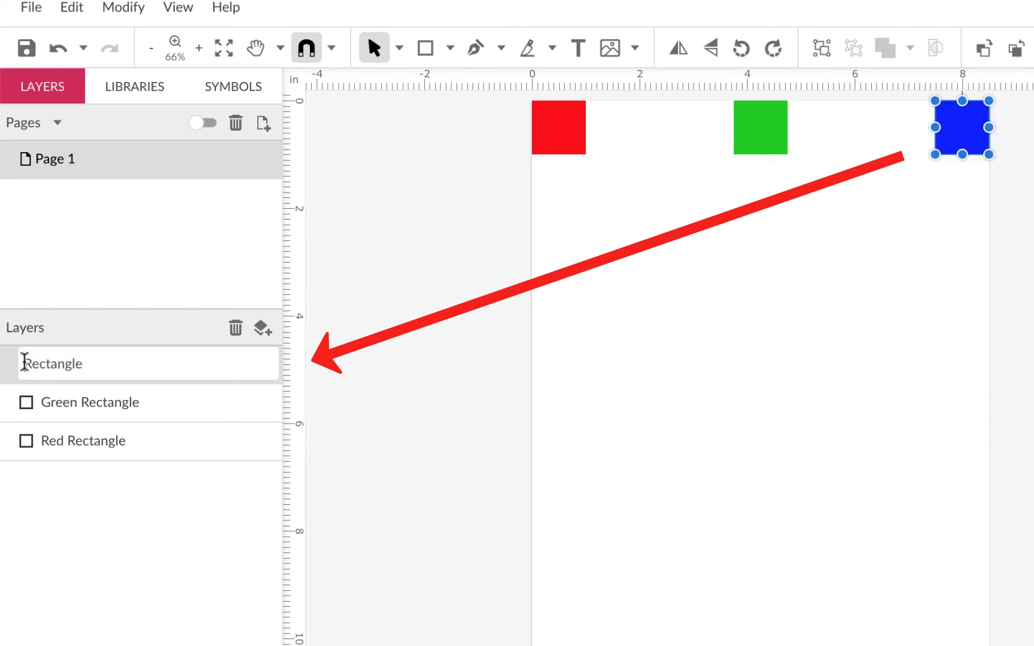
type("Blue")
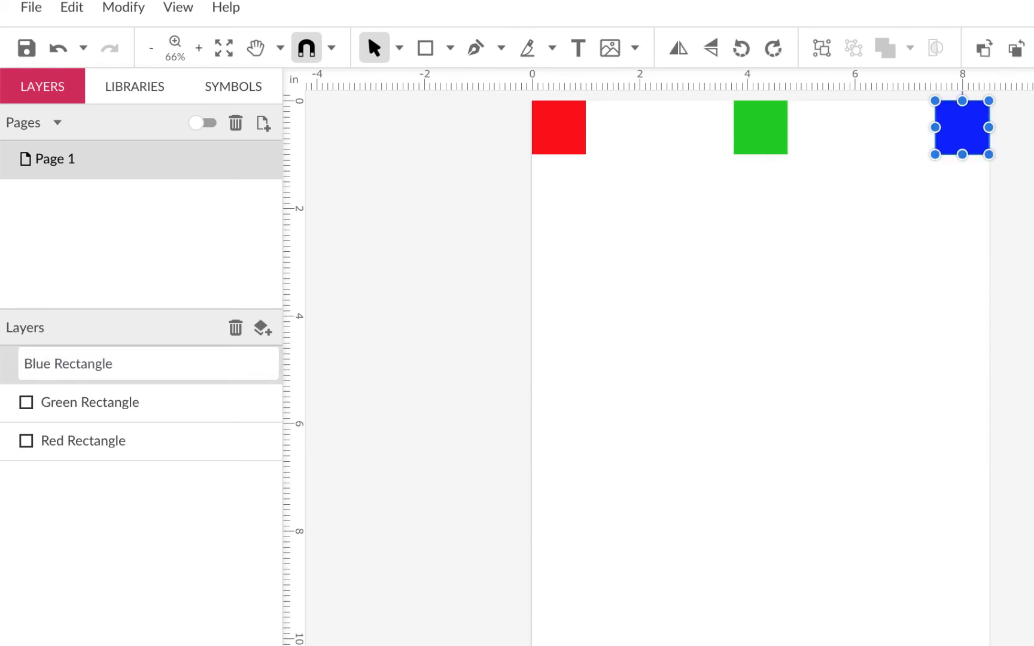
key("Return")
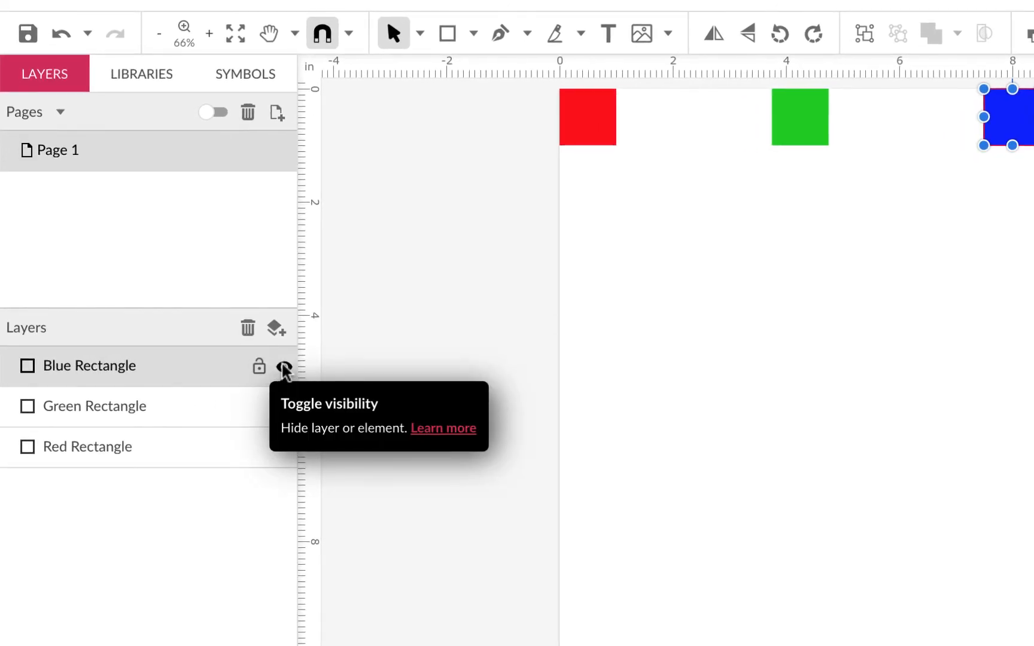
- Hide and show again the Blue, Green and Red Rectangle layers, one after another
left_click(284, 368)
left_click(284, 367)
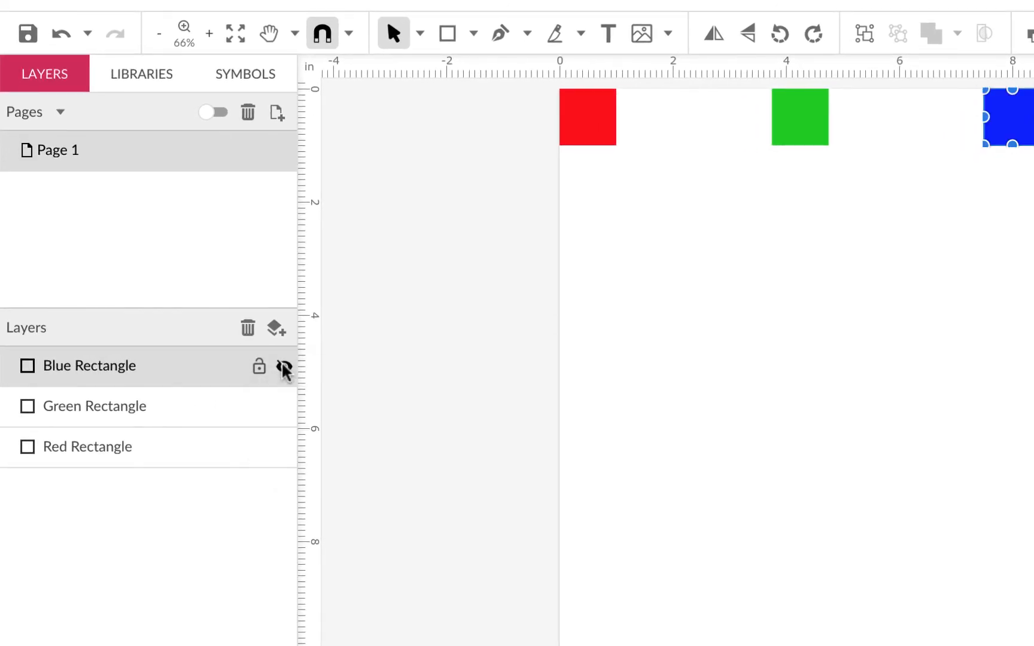
left_click(283, 367)
left_click(284, 367)
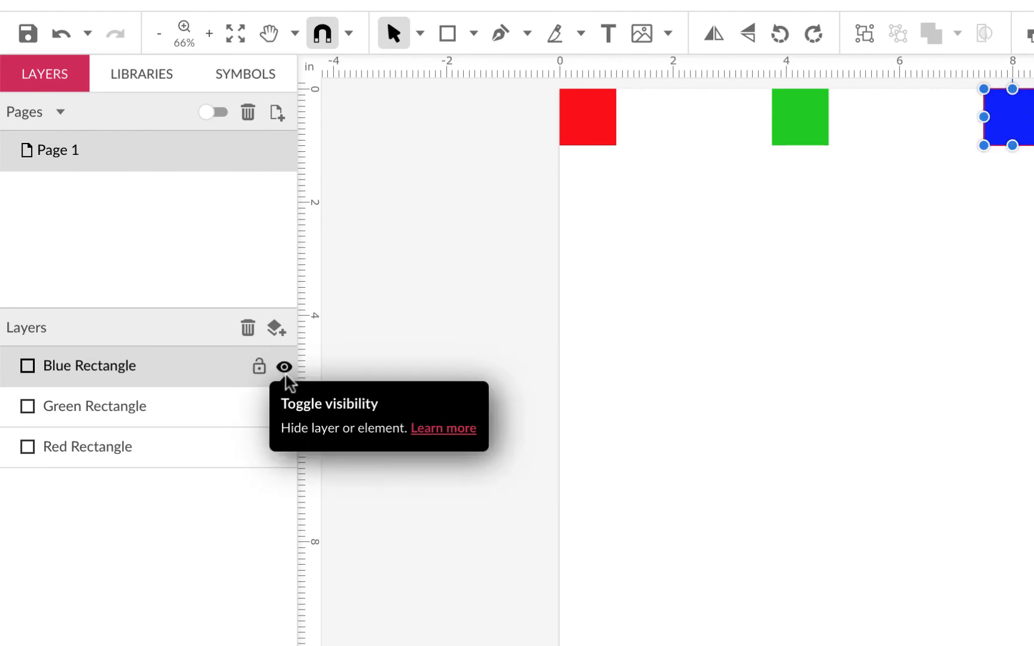
left_click(284, 410)
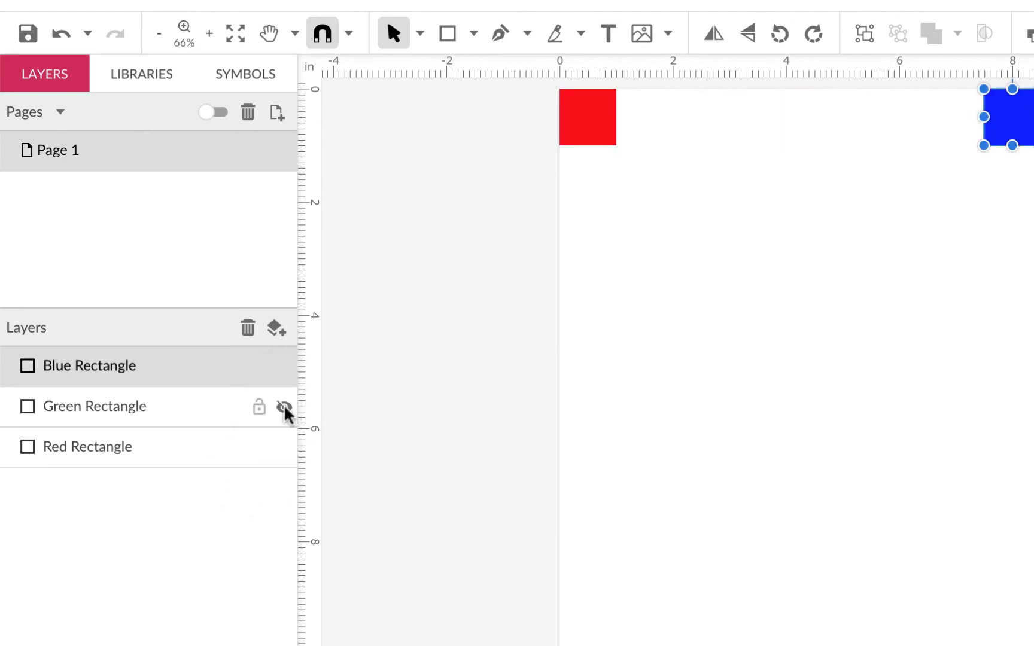
left_click(283, 410)
left_click(284, 448)
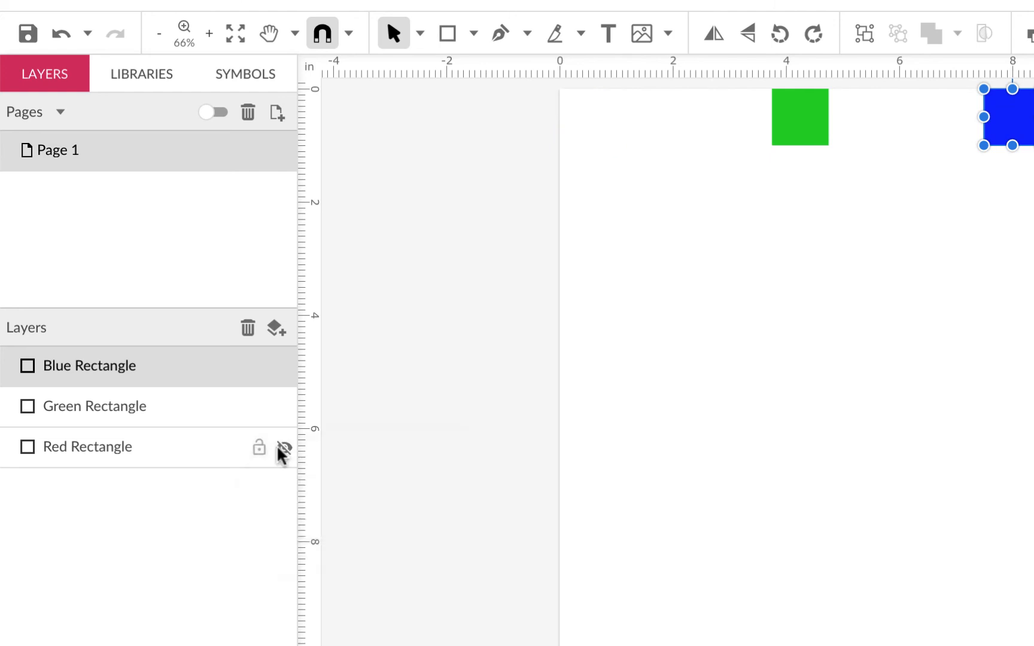
left_click(283, 449)
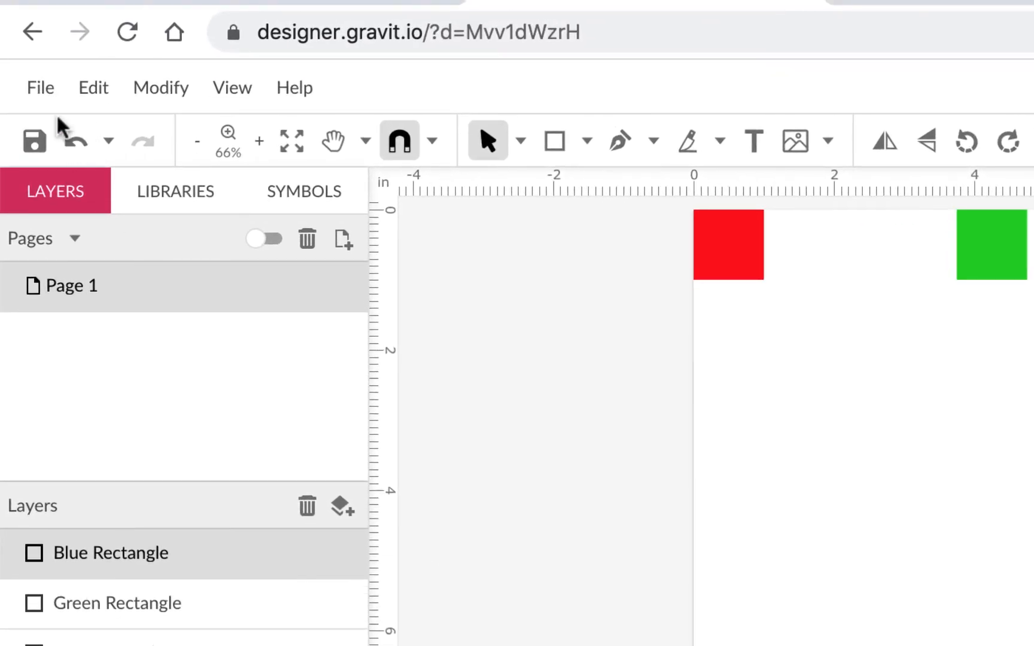
- Save the design and deselect the blue square
left_click(44, 90)
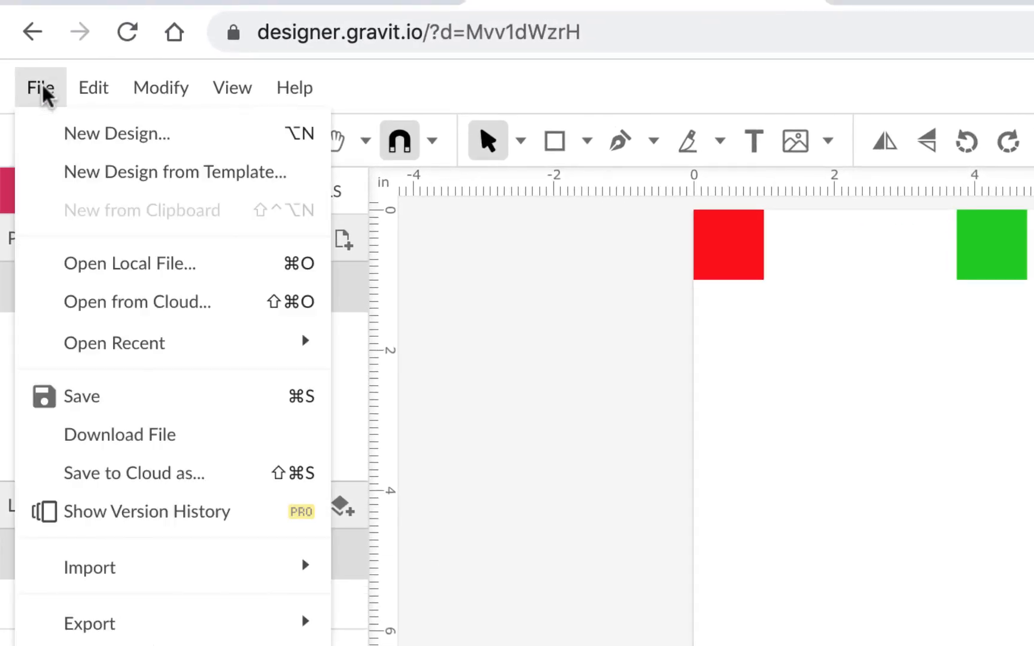
left_click(84, 411)
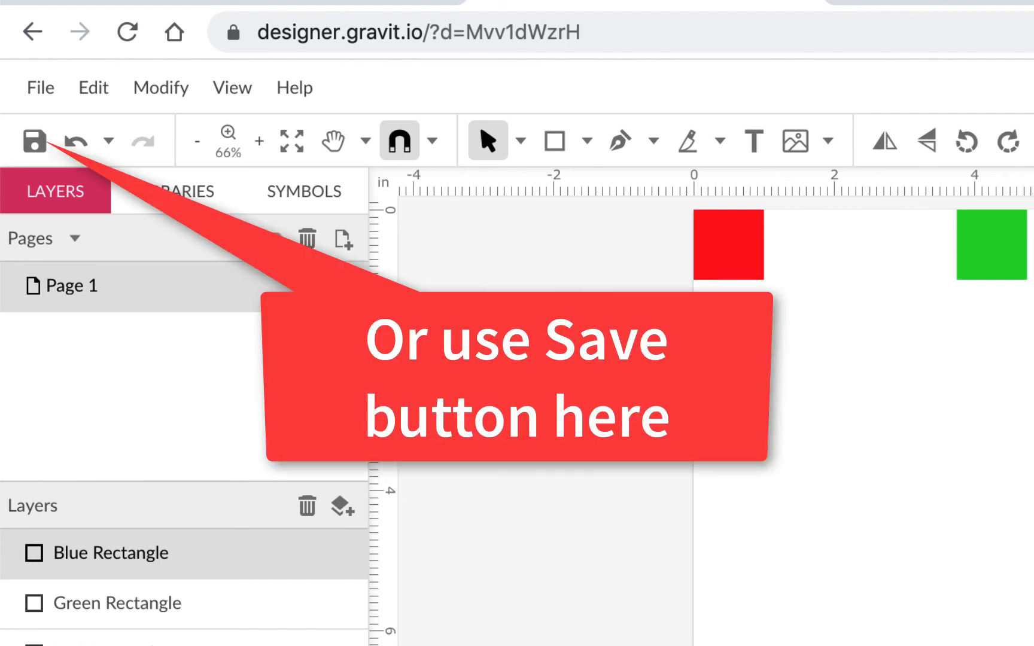
left_click(1029, 459)
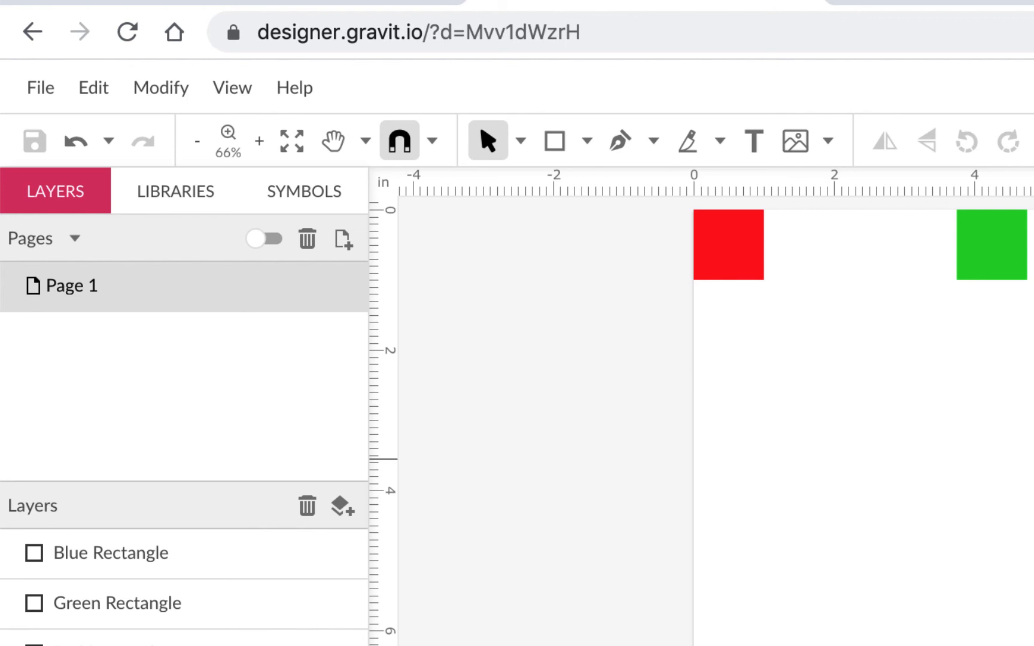
- Draw an ellipse below the squares at about X 2.68 in, Y 3.63 in, and set its width and height to 2 in
left_click(587, 142)
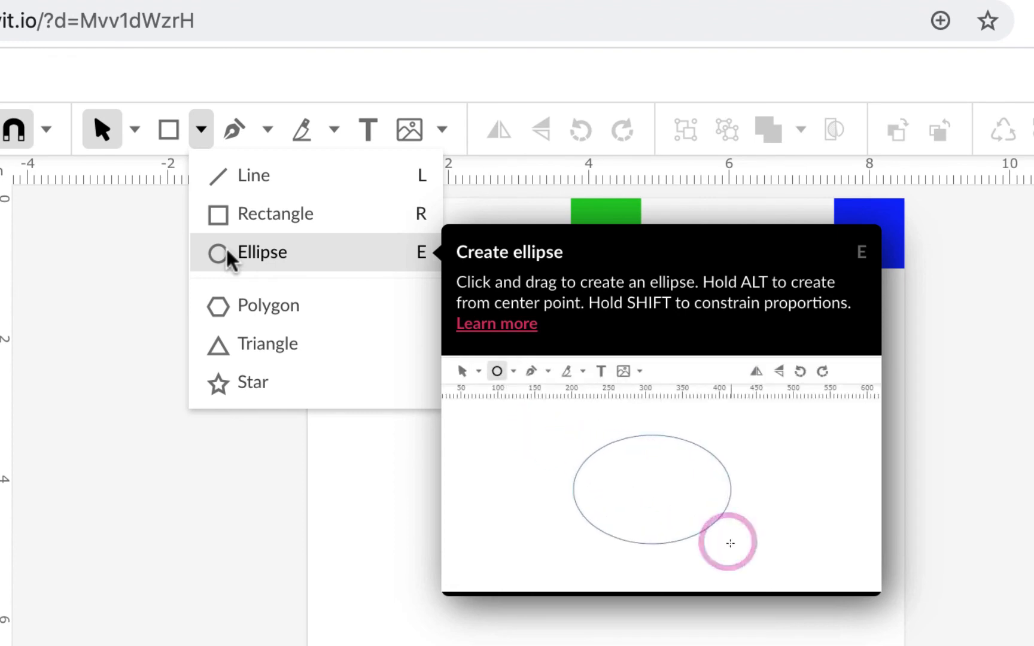
left_click(228, 253)
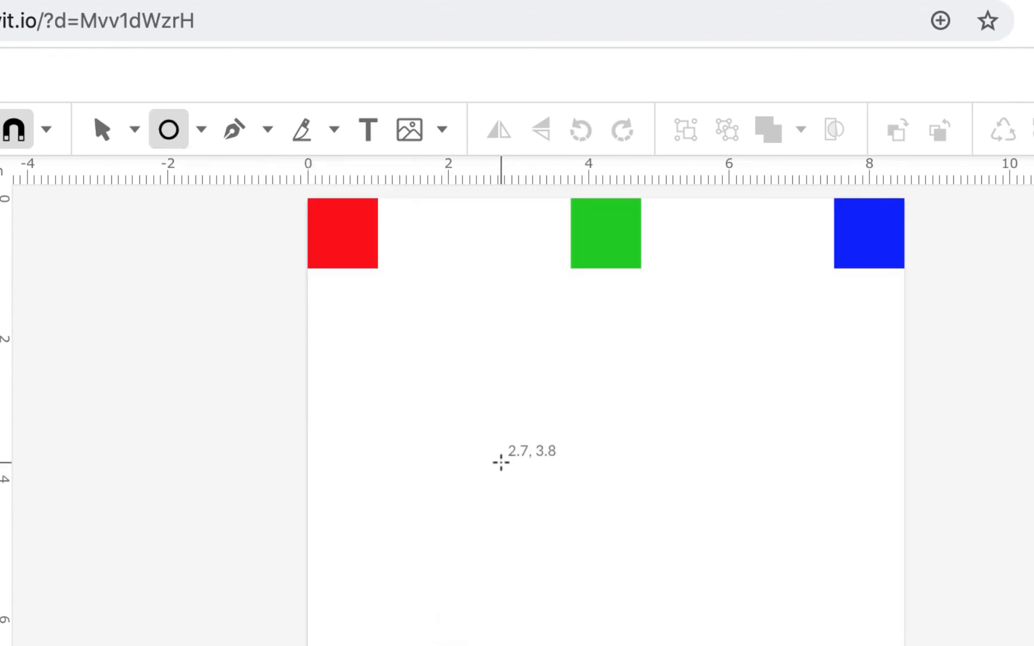
left_click_drag(496, 452, 661, 632)
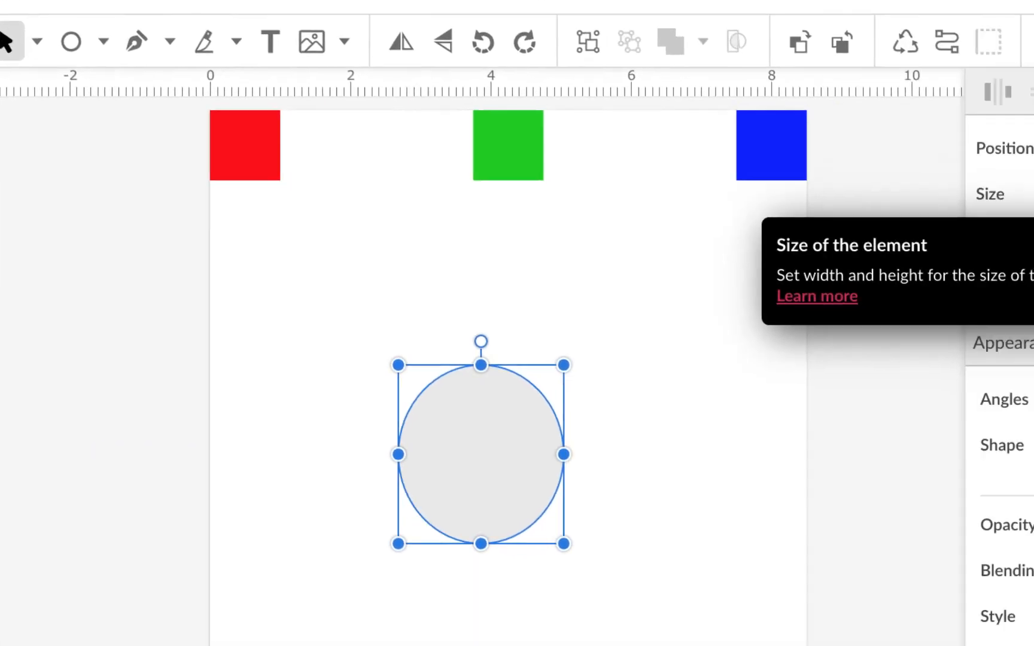
left_click(1033, 213)
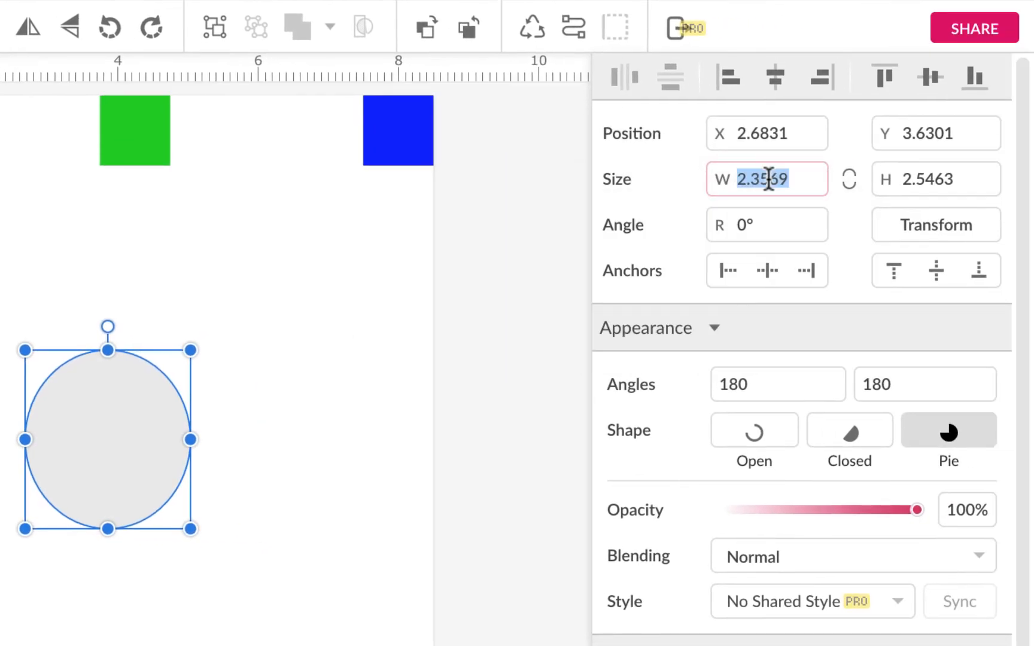
type("2")
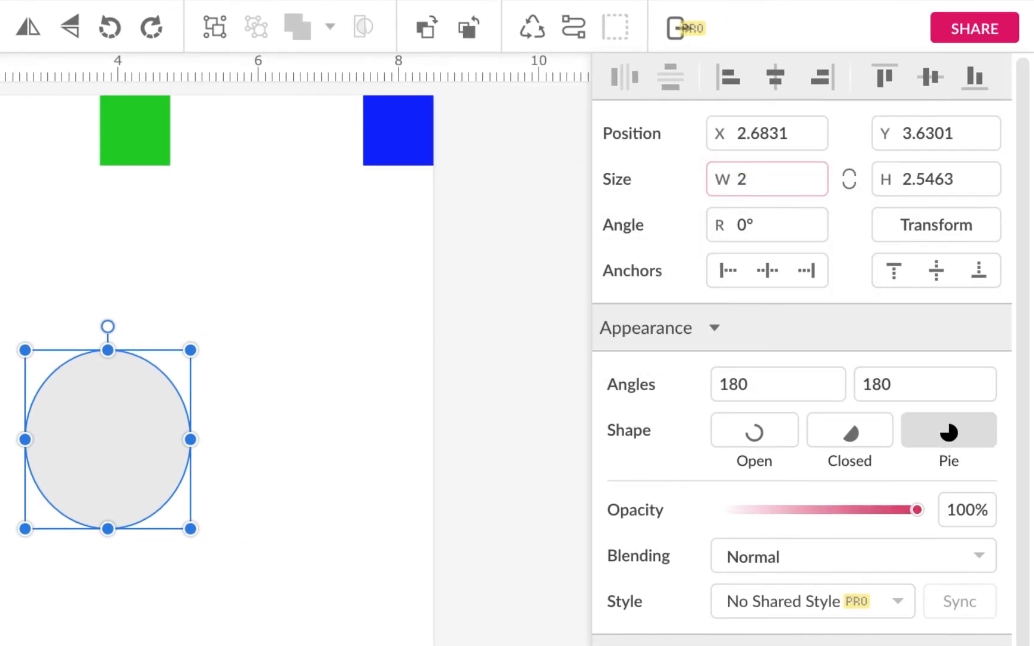
key("Tab")
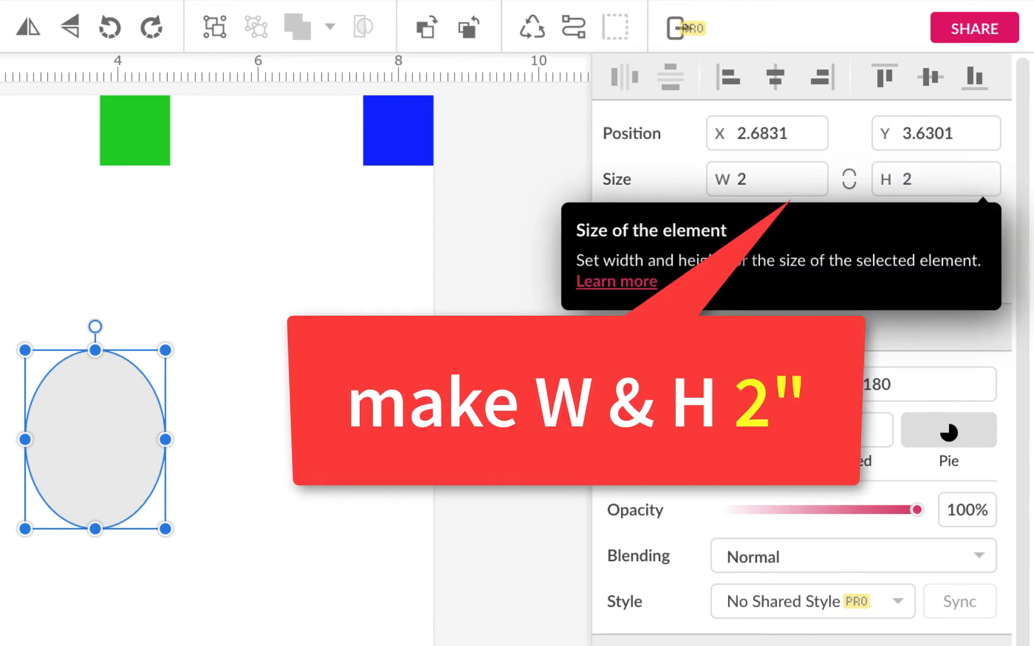
key("Return")
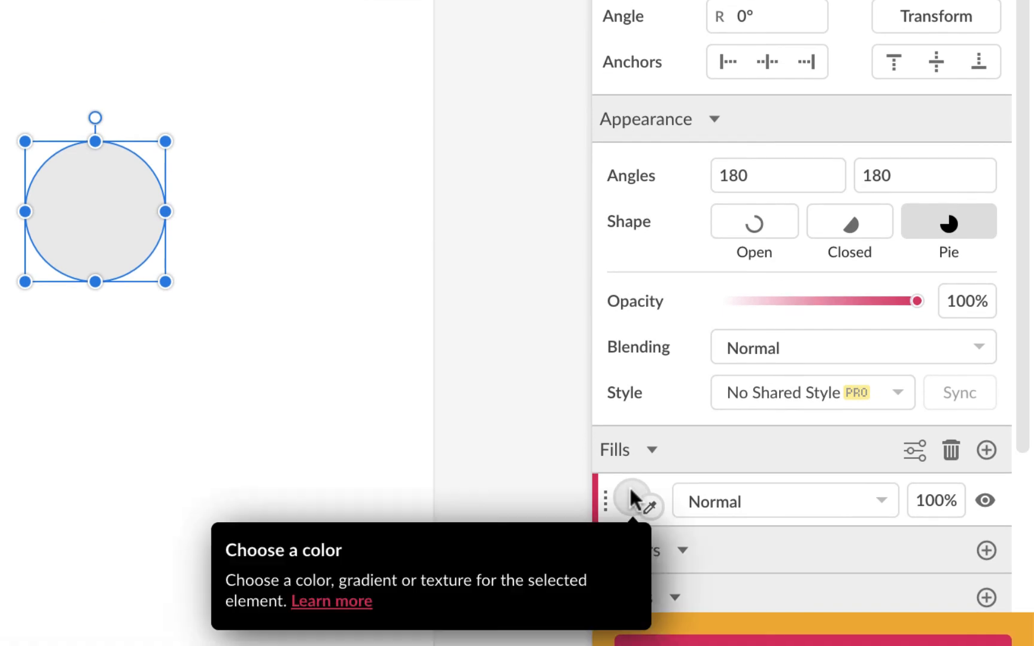
- Change the circle's fill from a solid colour to a radial gradient
left_click(630, 488)
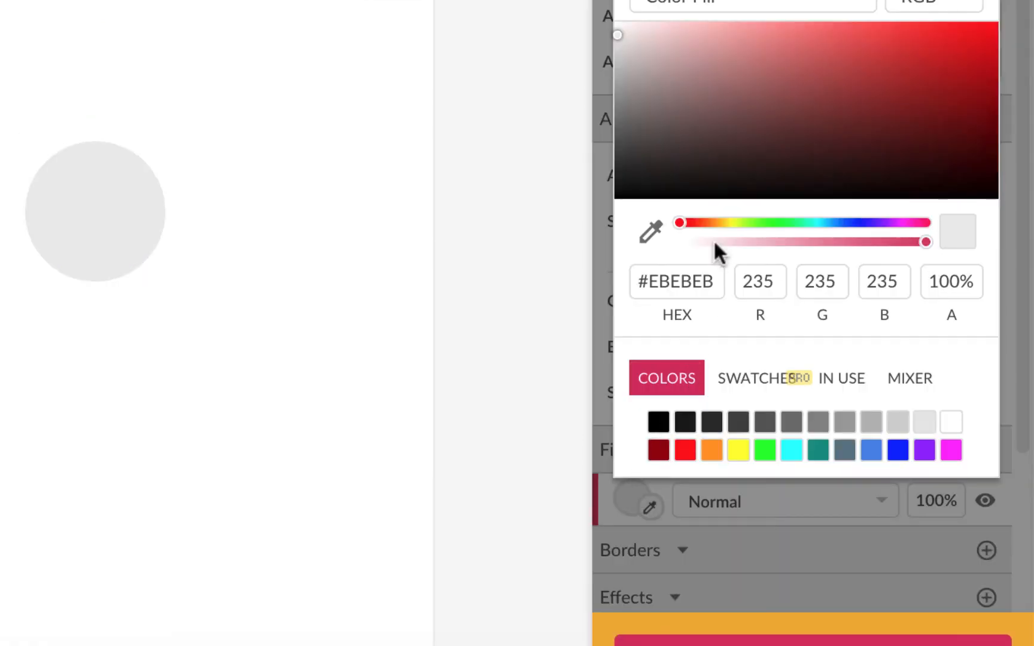
left_click(854, 5)
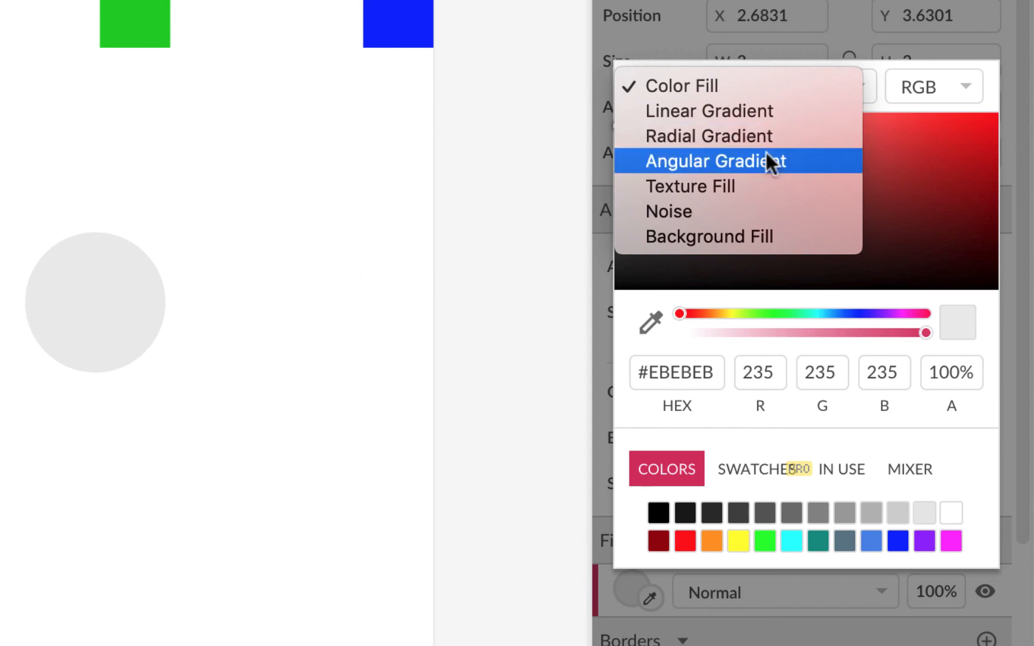
left_click(750, 136)
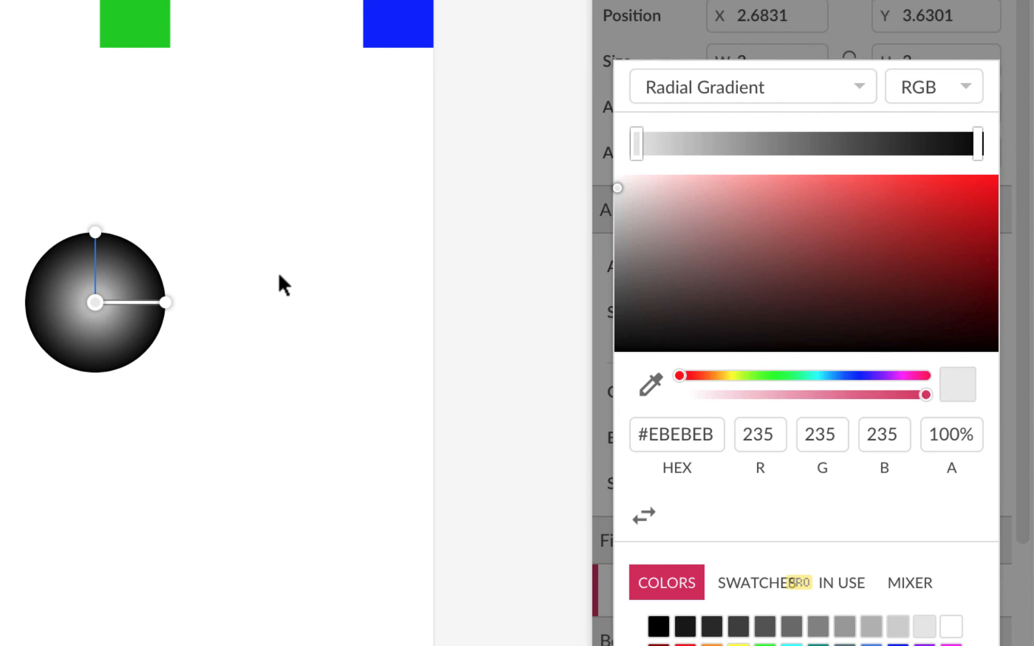
scroll(280, 276, "up", 5)
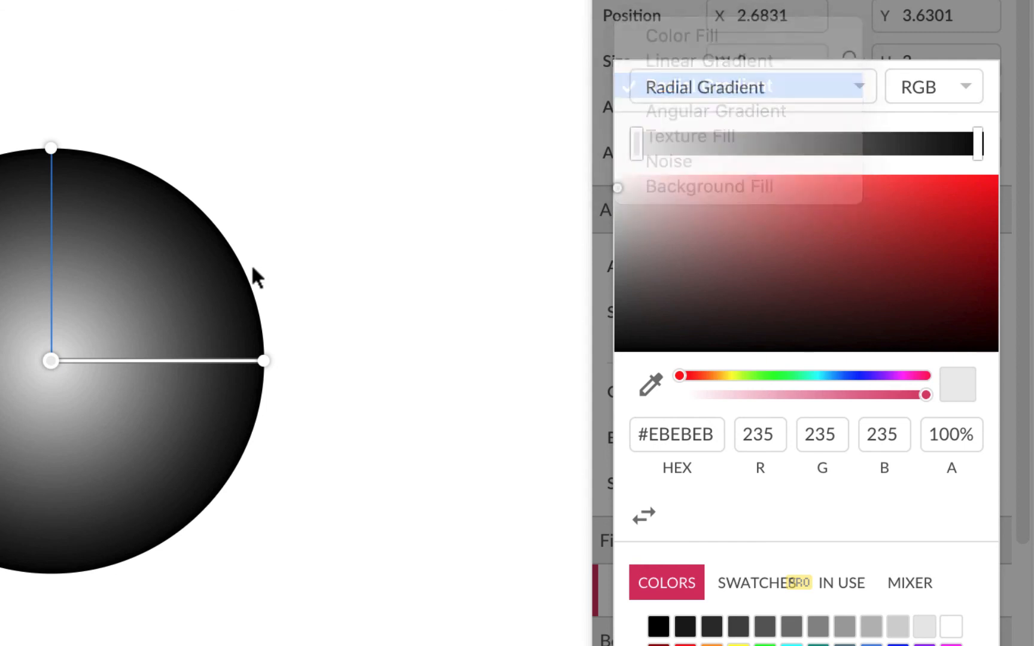
left_click(252, 268)
key("space")
left_click_drag(317, 243, 333, 218)
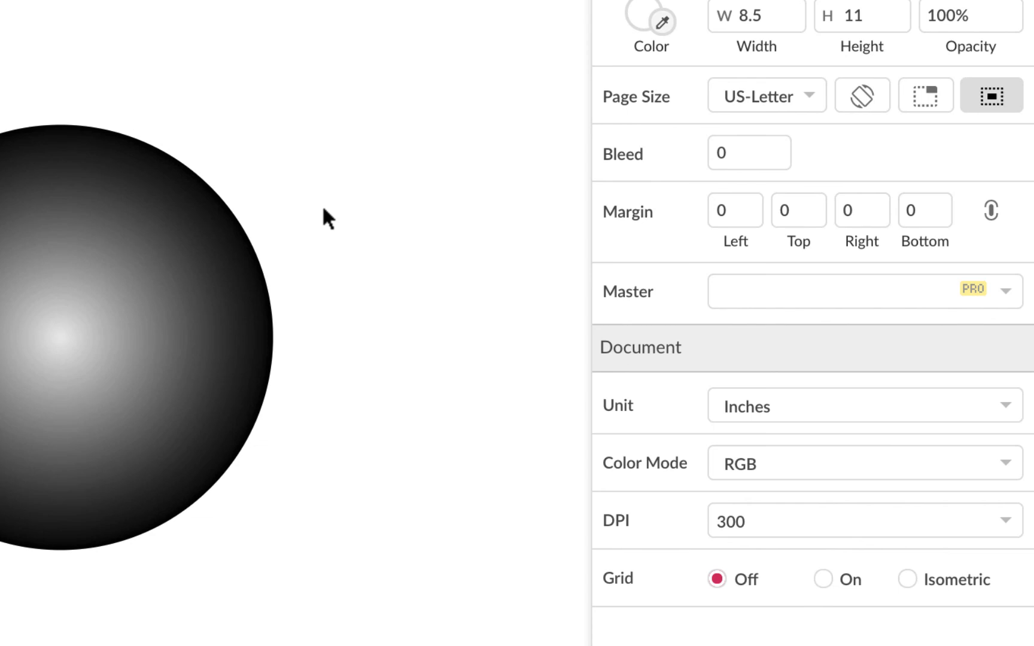
left_click(187, 212)
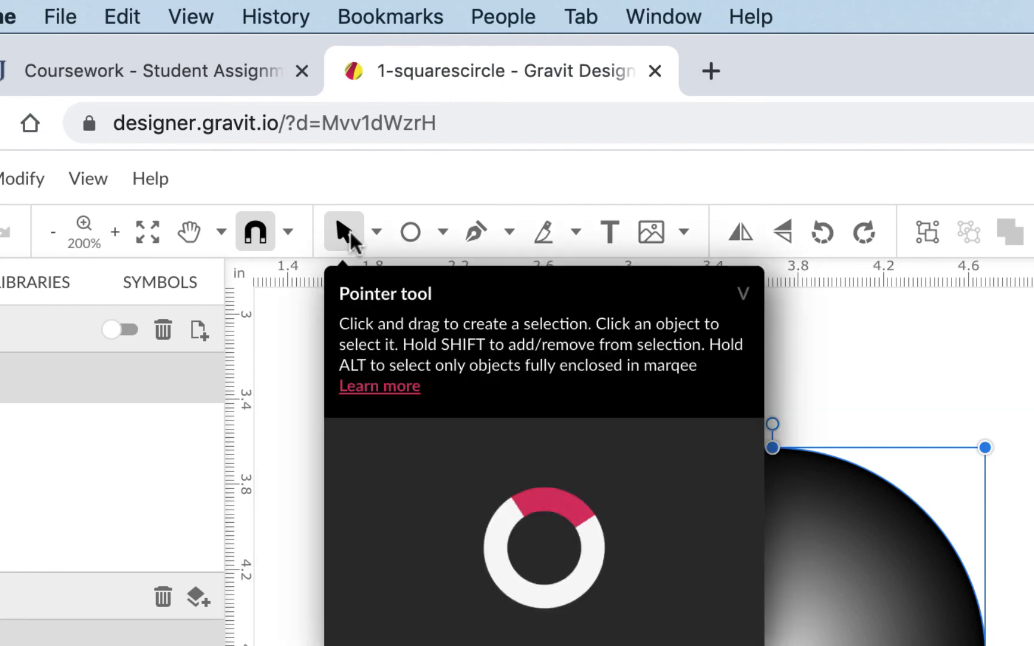
left_click(376, 234)
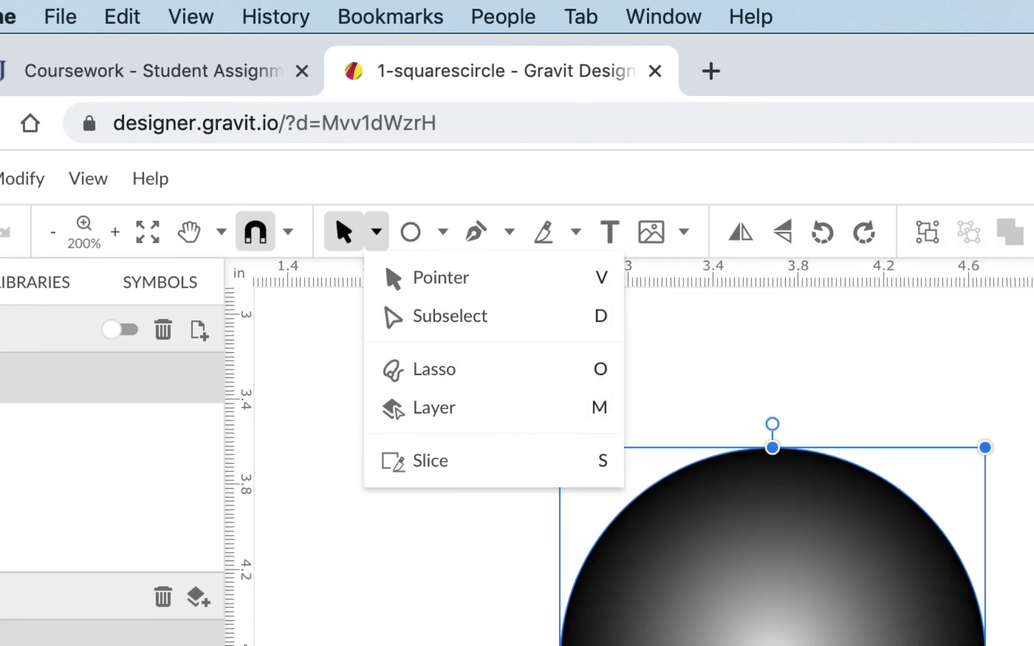
left_click(425, 640)
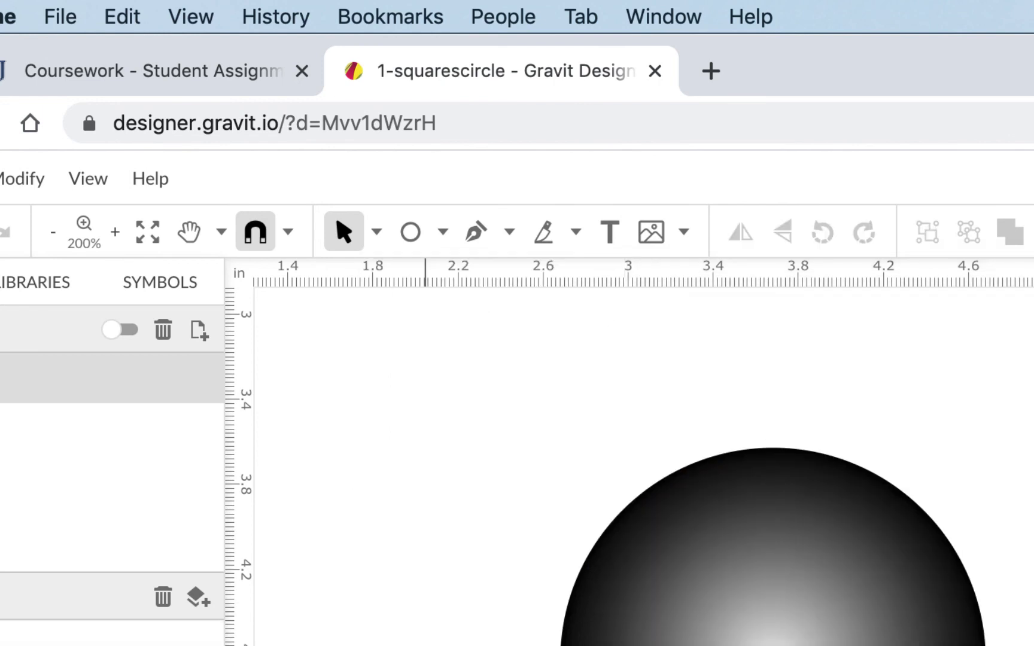
- Set the circle's radial gradient to yellow #FFFF00 at the centre and red #FF0000 at the outer edge
left_click(686, 612)
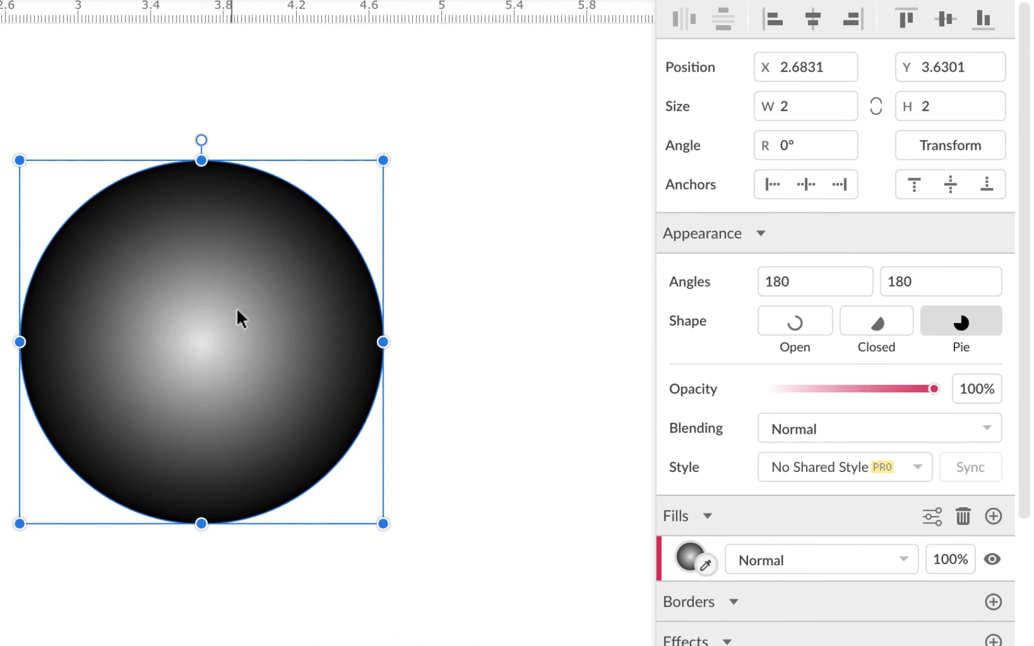
left_click(690, 556)
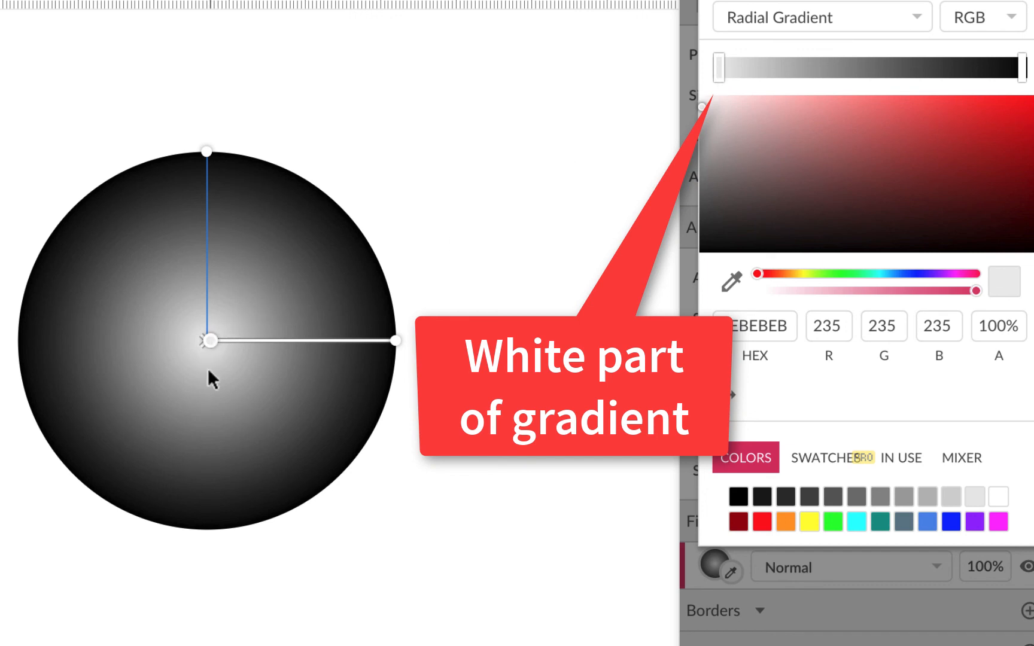
left_click(809, 522)
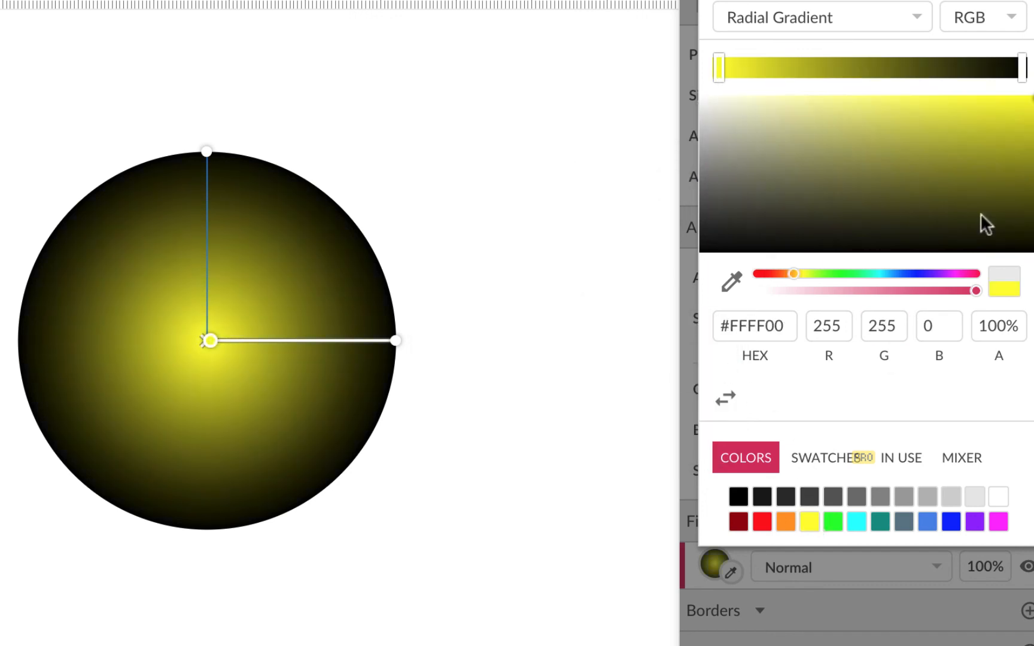
left_click(984, 72)
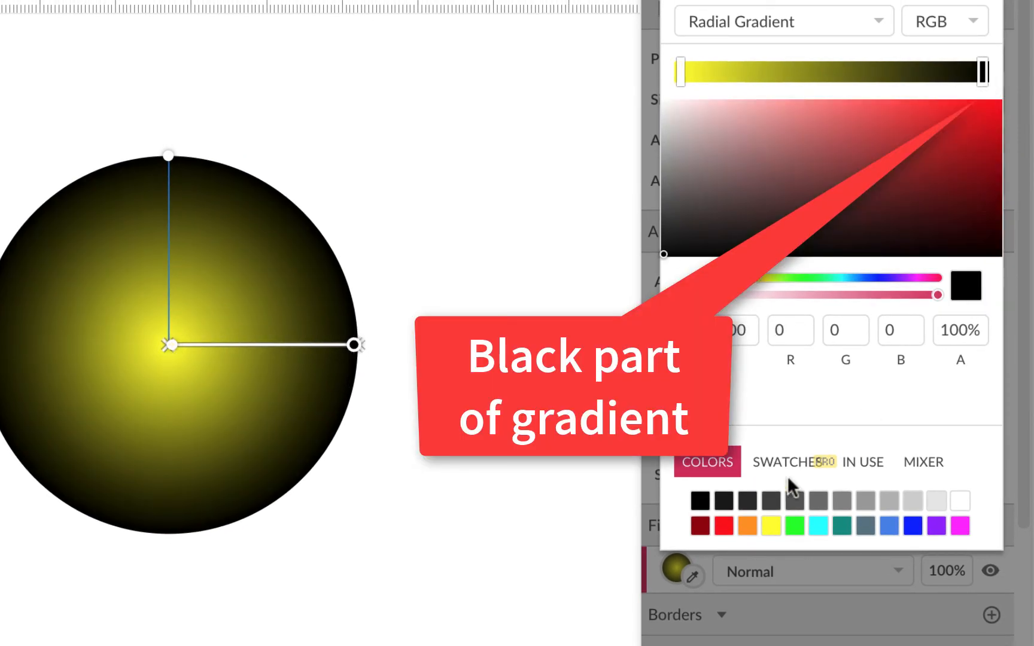
left_click(723, 527)
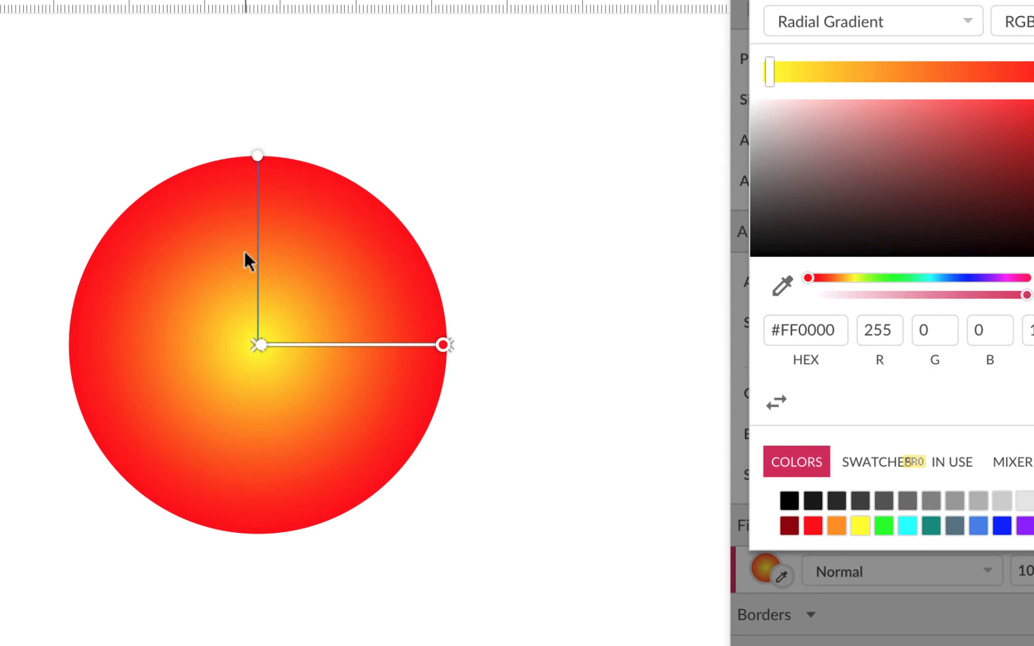
- Shorten both axes of the radial gradient within the circle and shift its yellow centre towards the circle's upper left
left_click(259, 344)
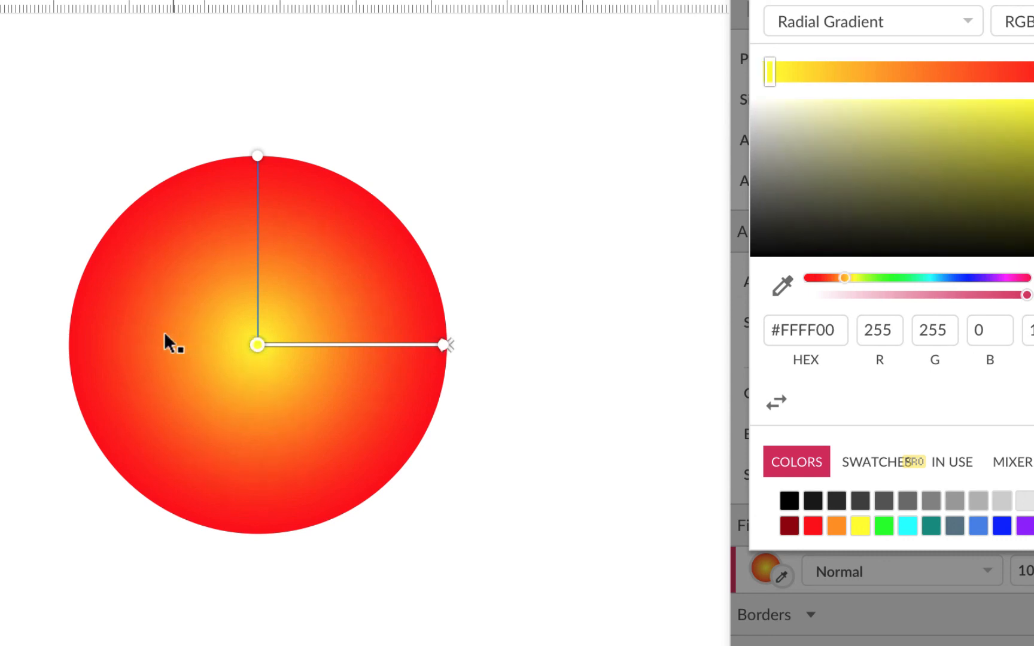
left_click_drag(164, 332, 261, 345)
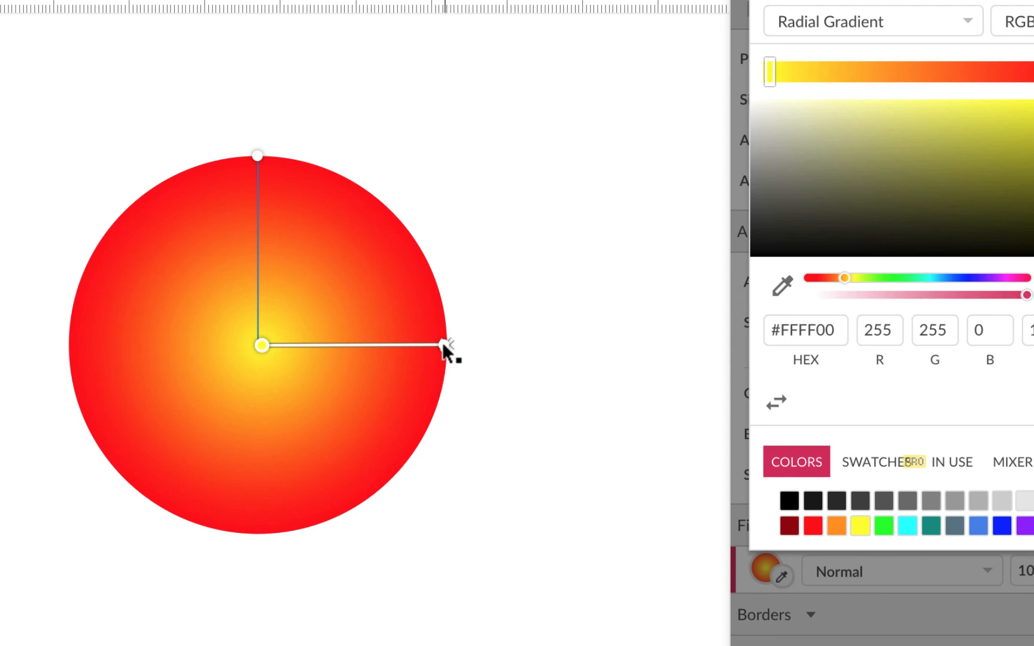
left_click_drag(446, 345, 334, 349)
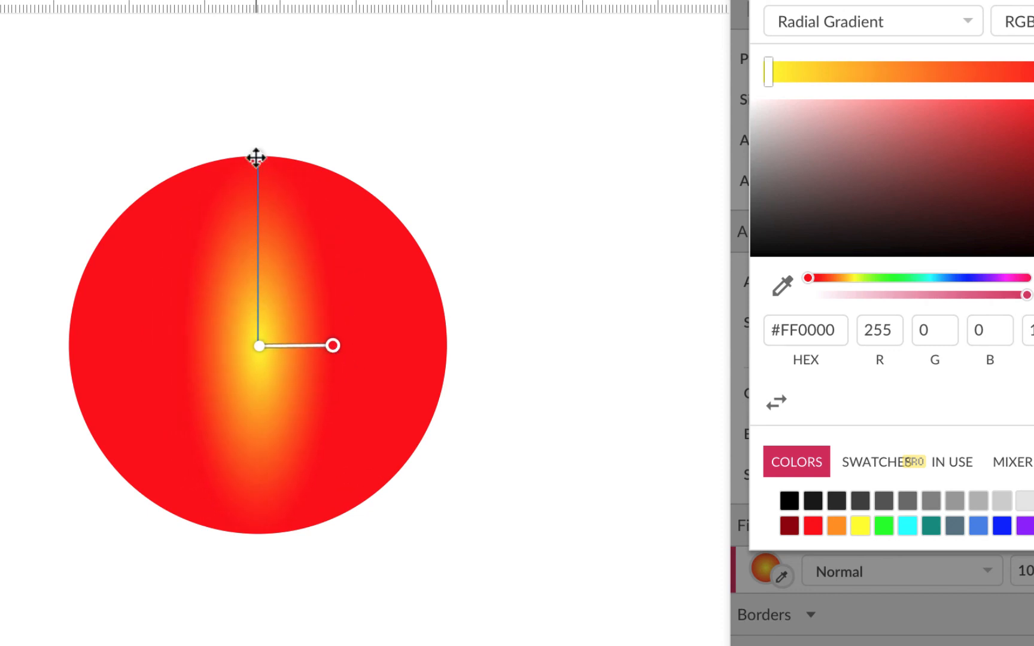
left_click_drag(257, 157, 257, 226)
left_click_drag(332, 346, 401, 344)
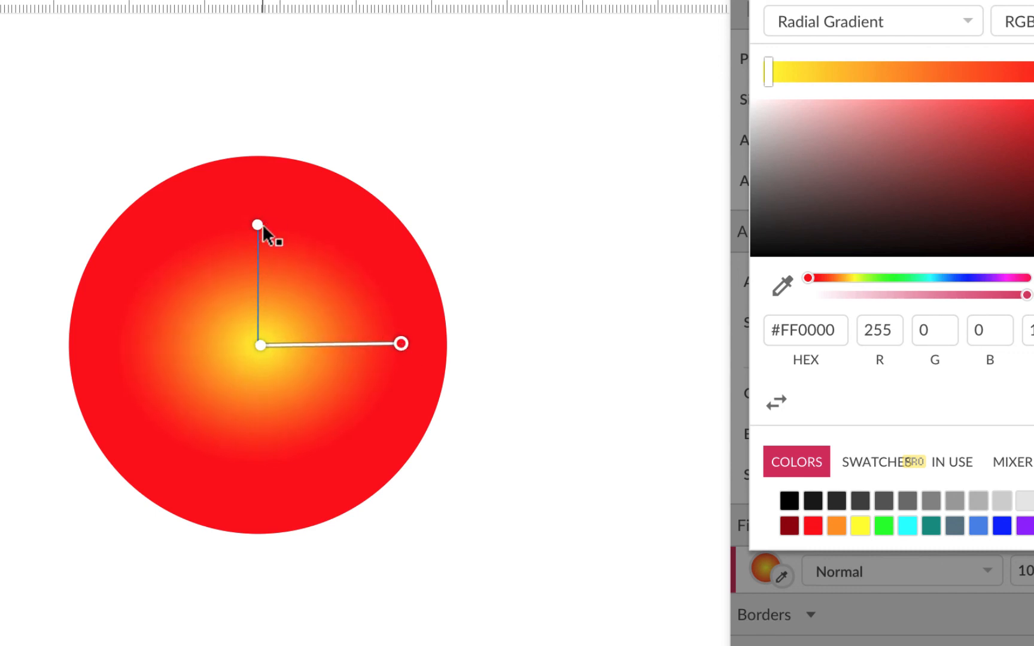
left_click_drag(258, 225, 256, 198)
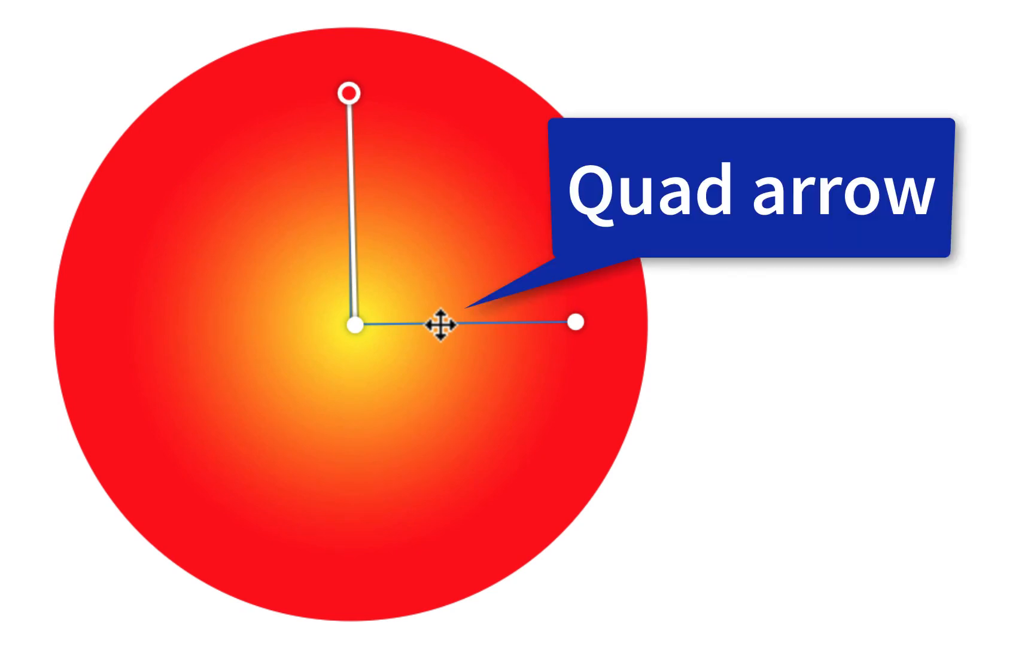
left_click_drag(437, 323, 308, 196)
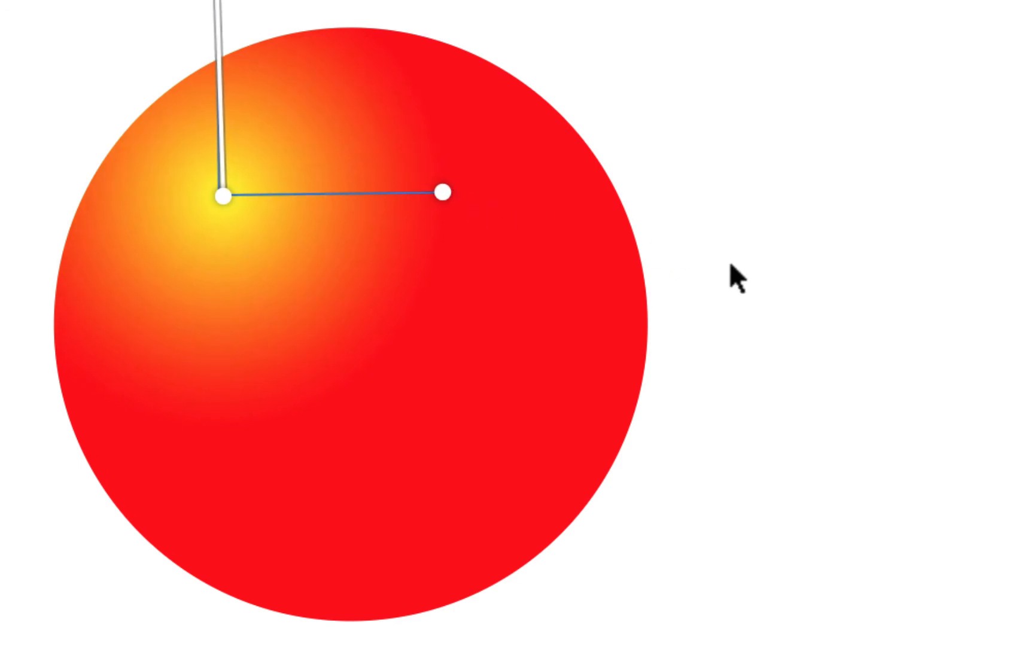
left_click(799, 312)
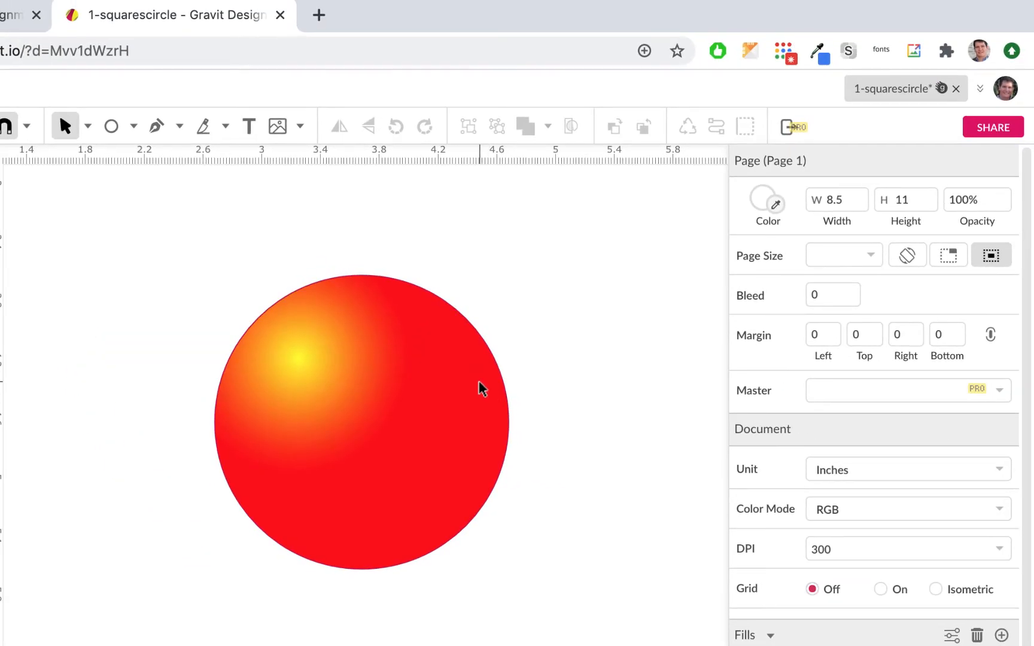
- Add a black border to the gradient circle and set its width to 4 pt
left_click(481, 386)
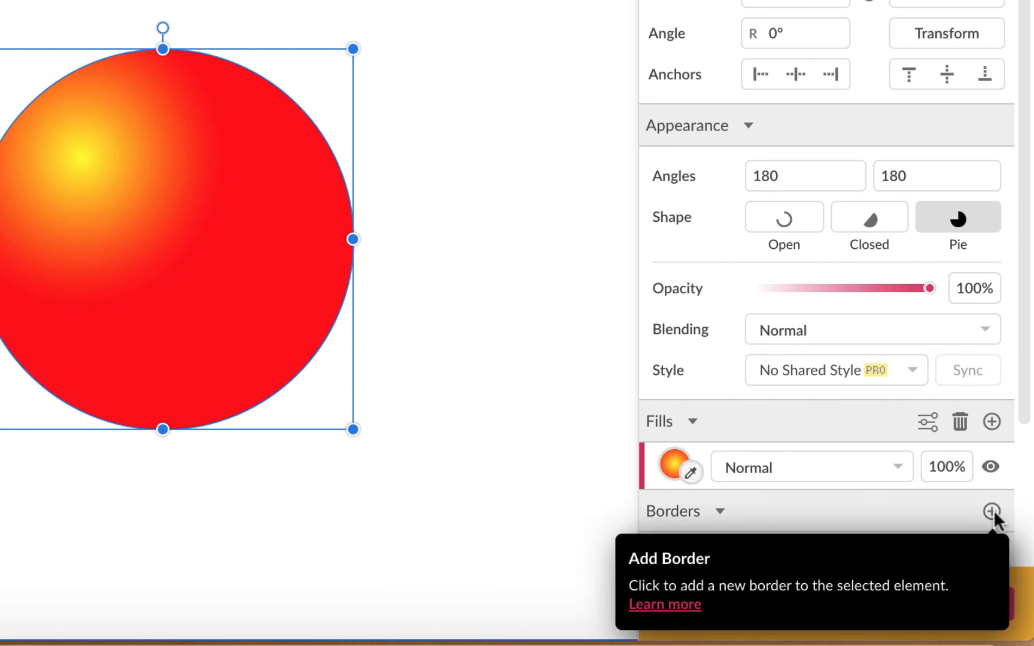
left_click(992, 511)
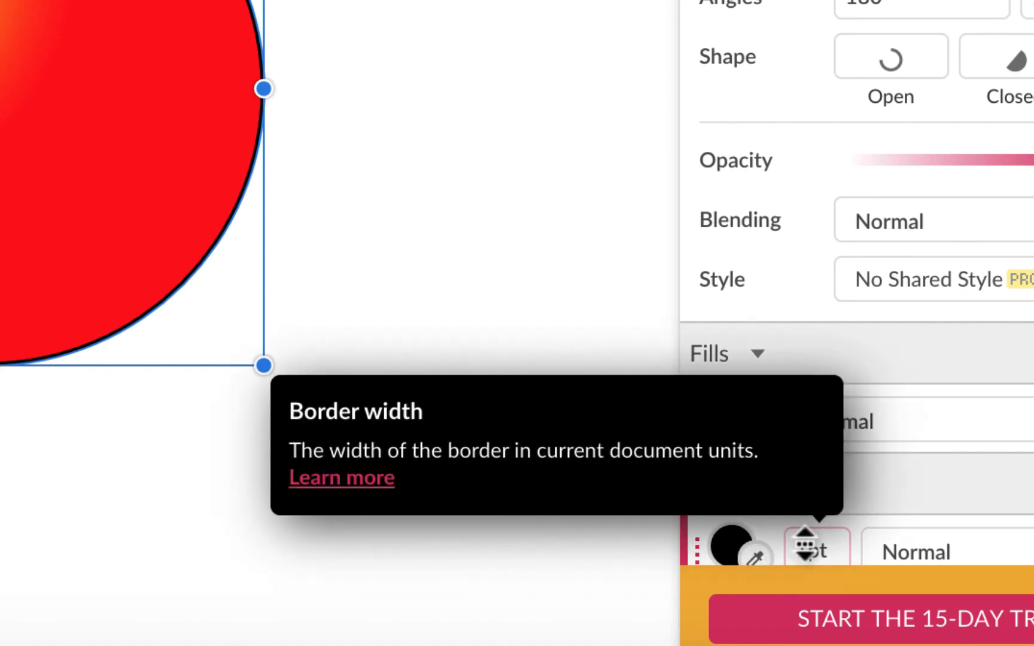
left_click_drag(824, 547, 825, 541)
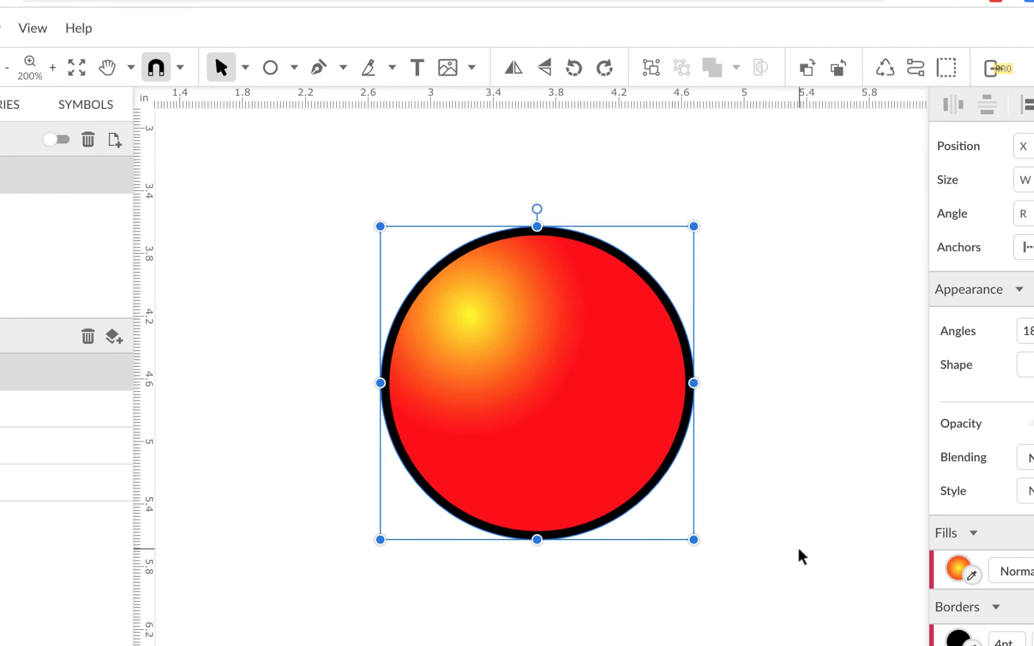
- Align the circle to the centre of the page both horizontally and vertically
key("super+minus")
key("super+minus")
key("super+minus")
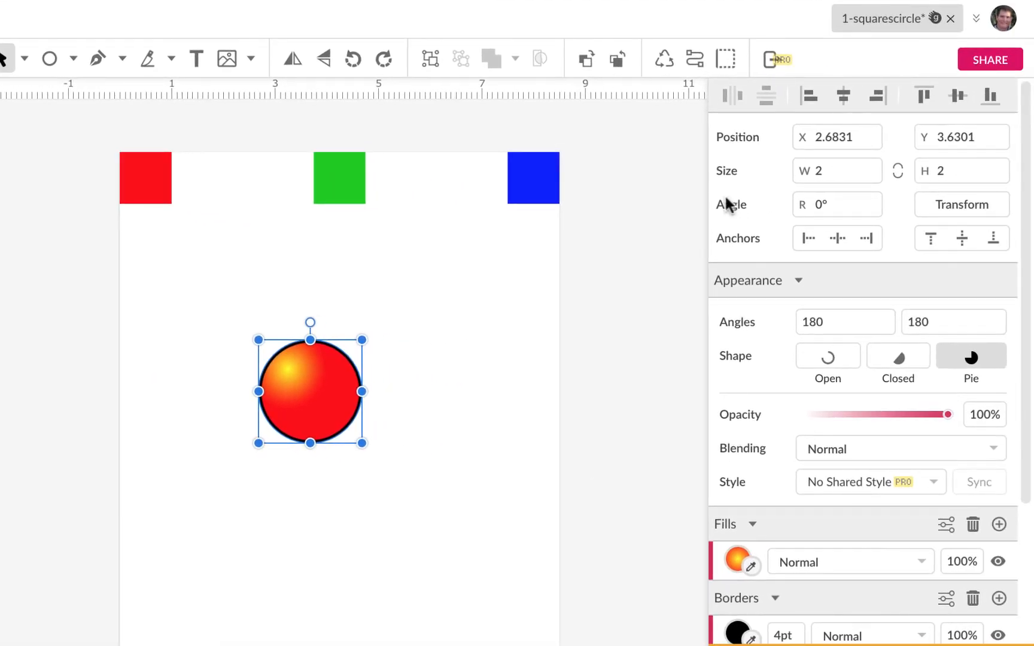
left_click(844, 97)
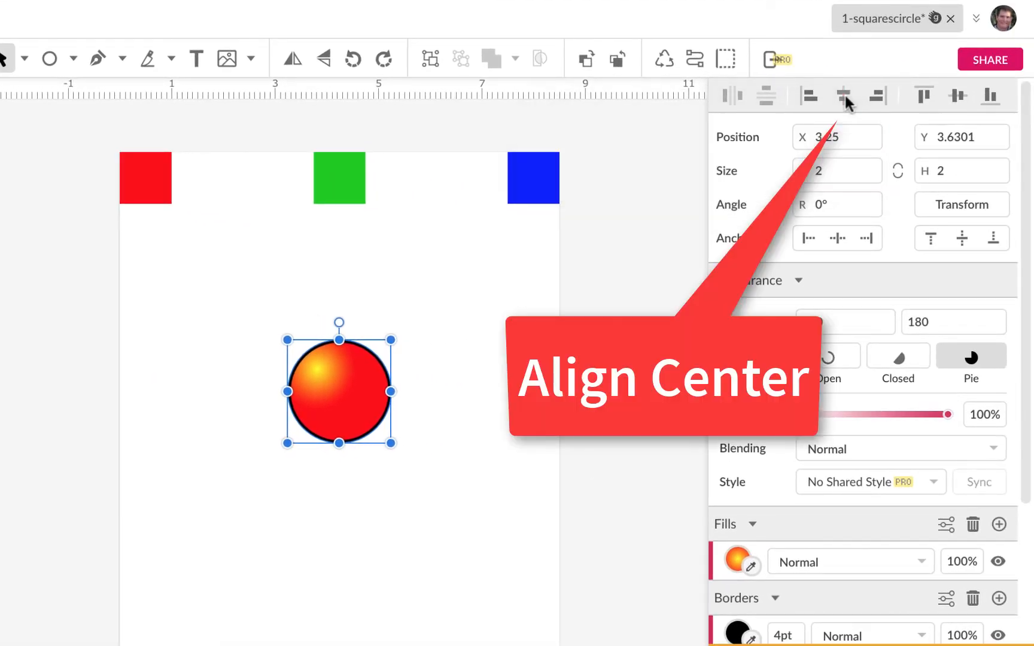
left_click(957, 96)
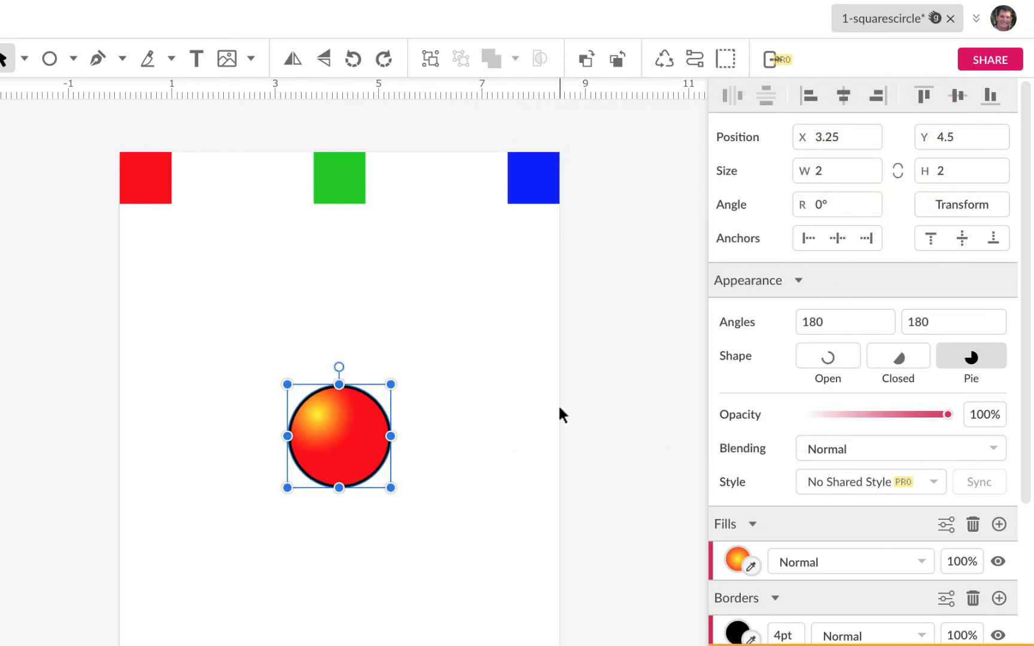
- Save the design and copy its share link
scroll(560, 409, "down", 1)
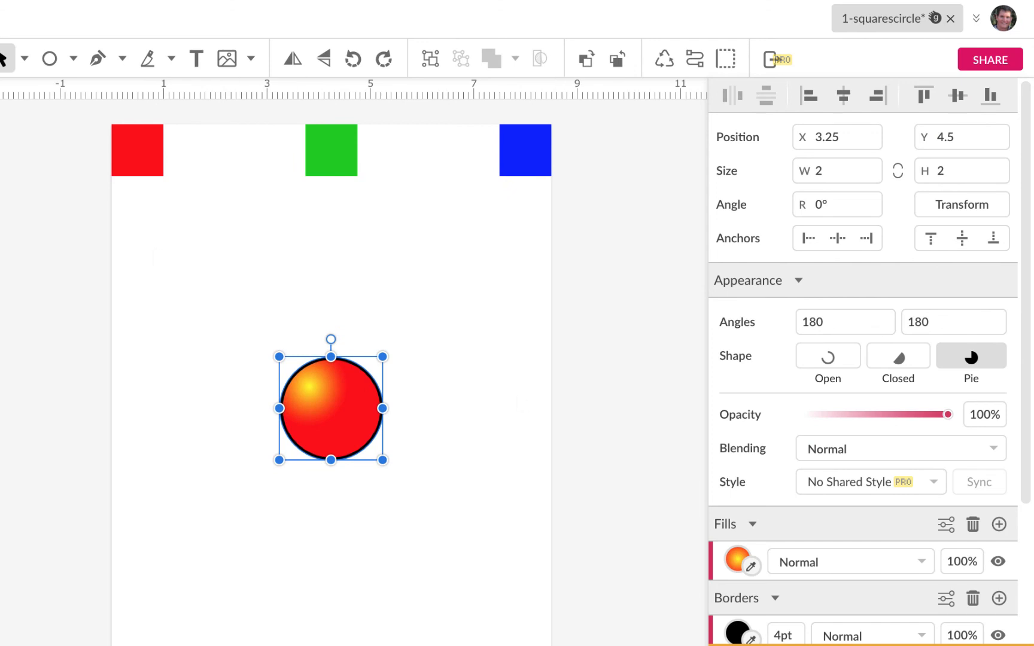
left_click(29, 52)
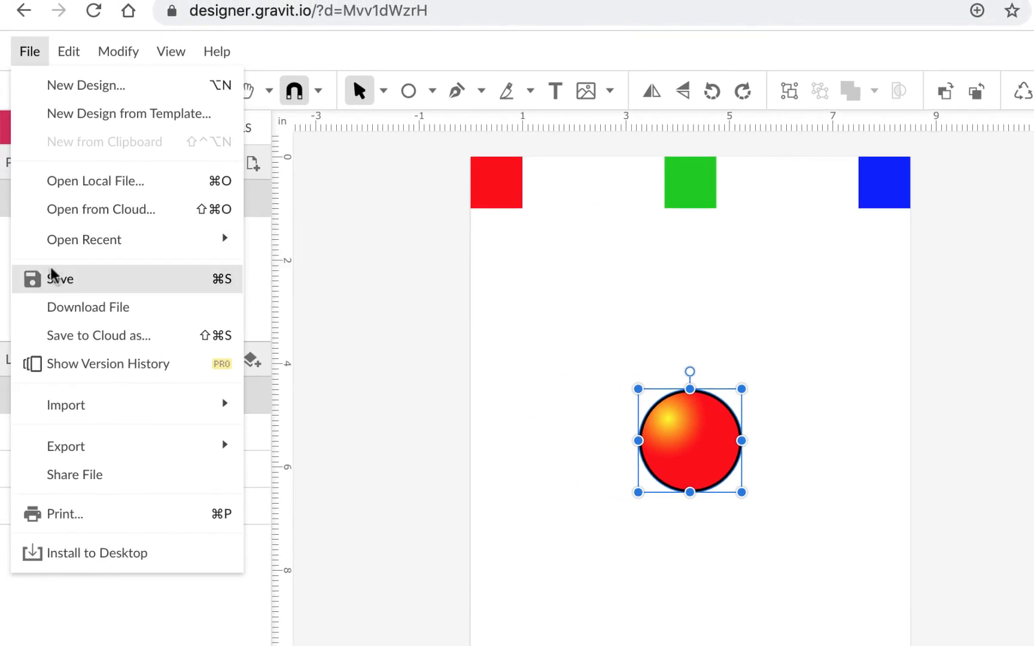
left_click(53, 279)
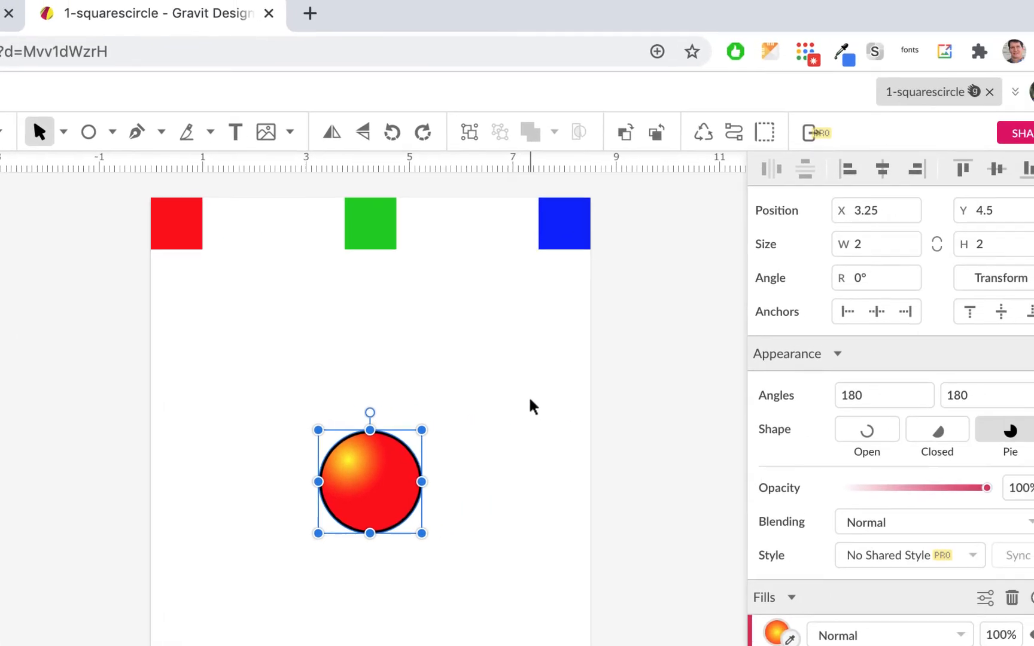
left_click(990, 138)
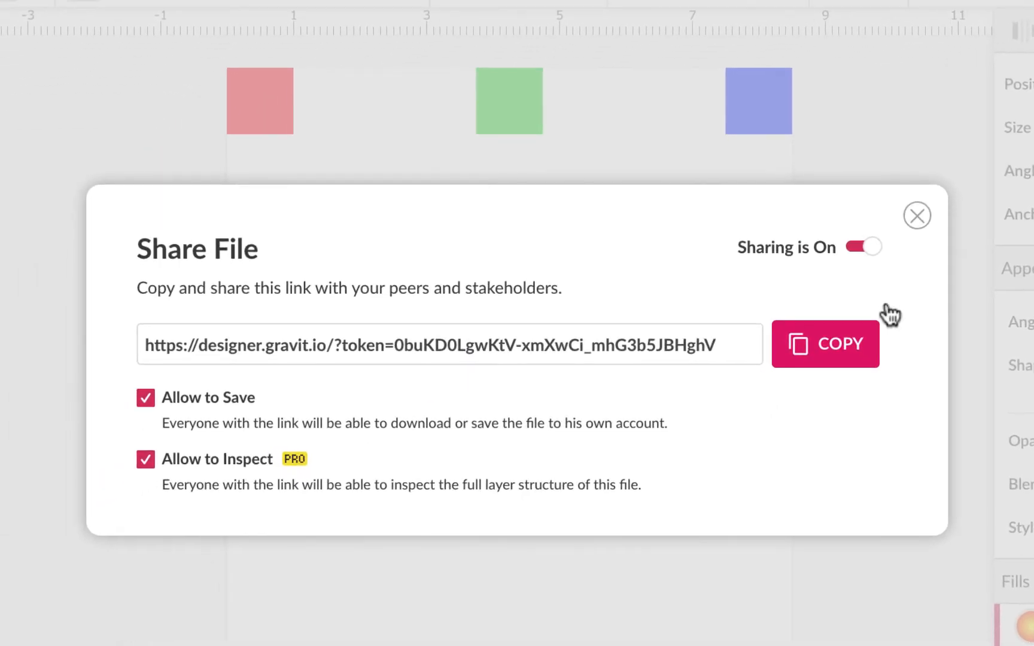
left_click(855, 345)
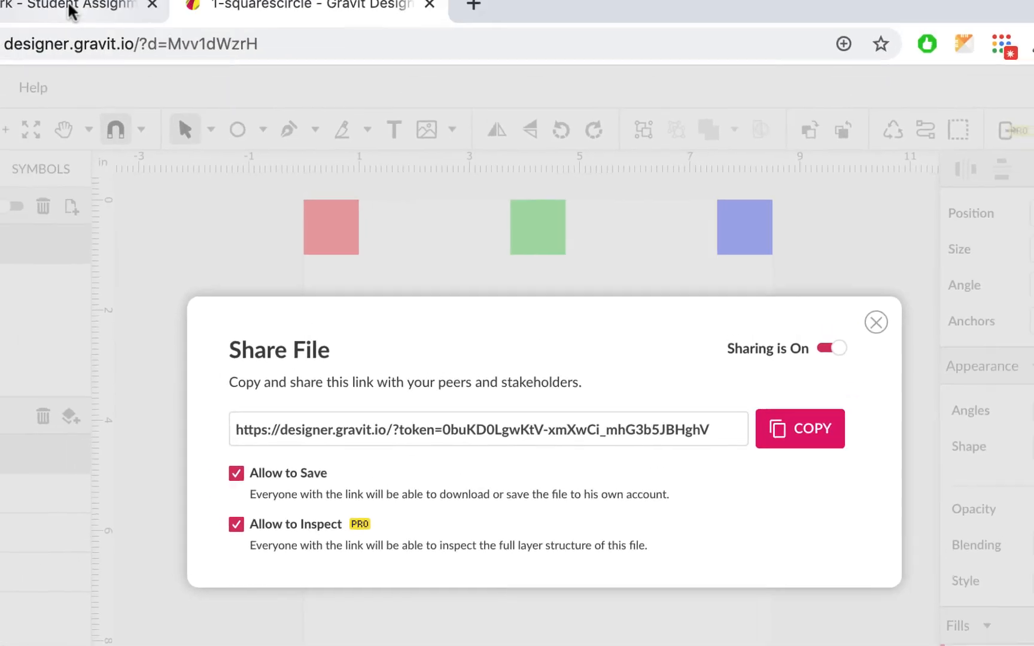
- Switch to the Coursework page of the 1-Gravit Account, Squares Circle Intro assignment in the browser and start a comment
left_click(70, 9)
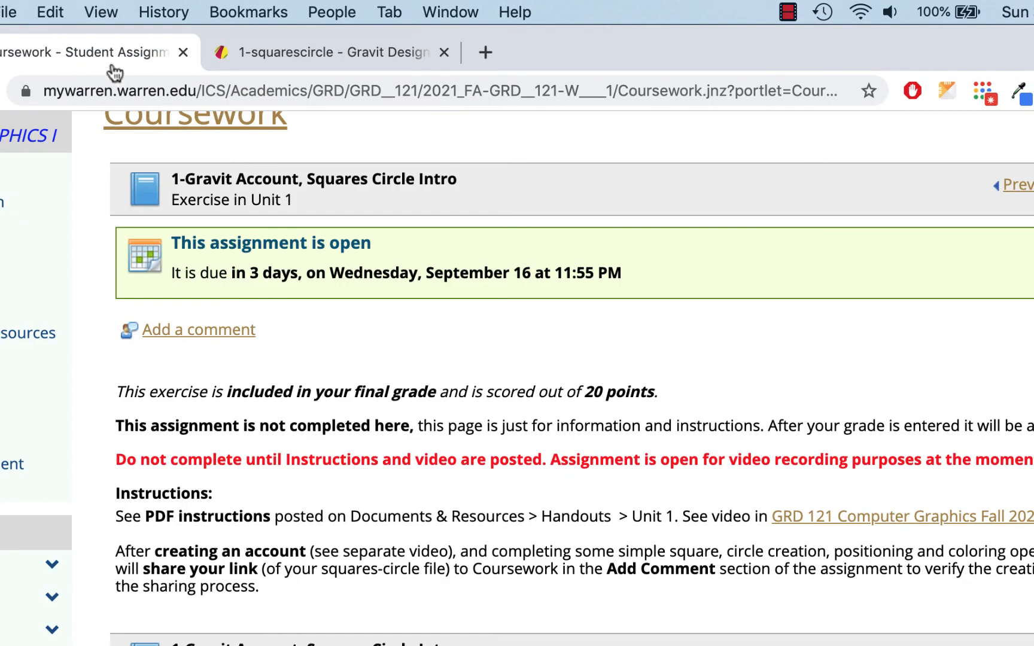
scroll(270, 323, "up", 5)
scroll(269, 323, "down", 4)
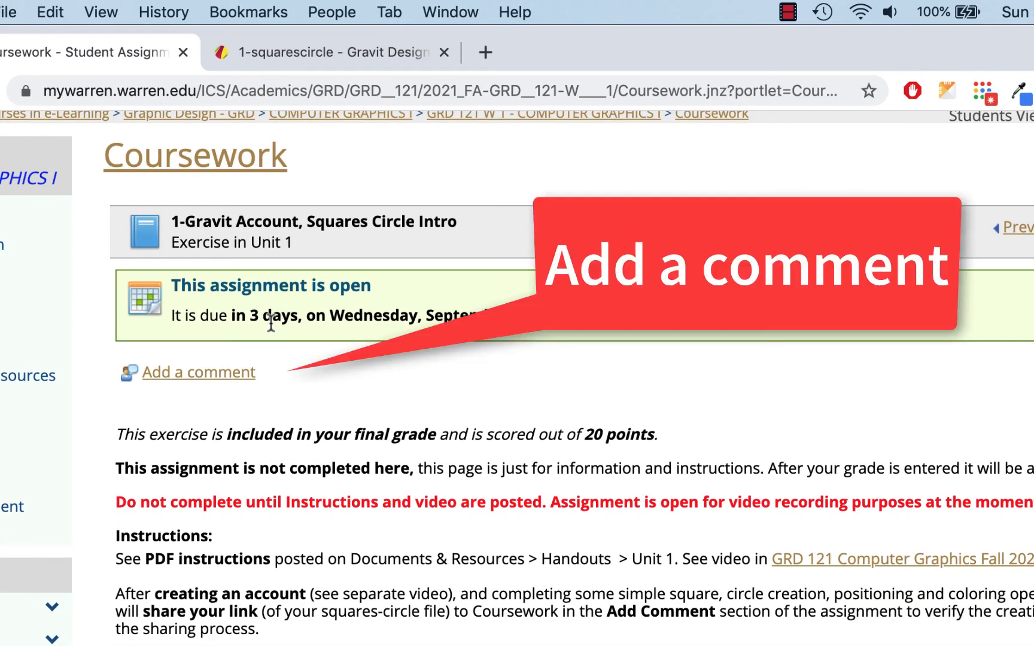
left_click(233, 374)
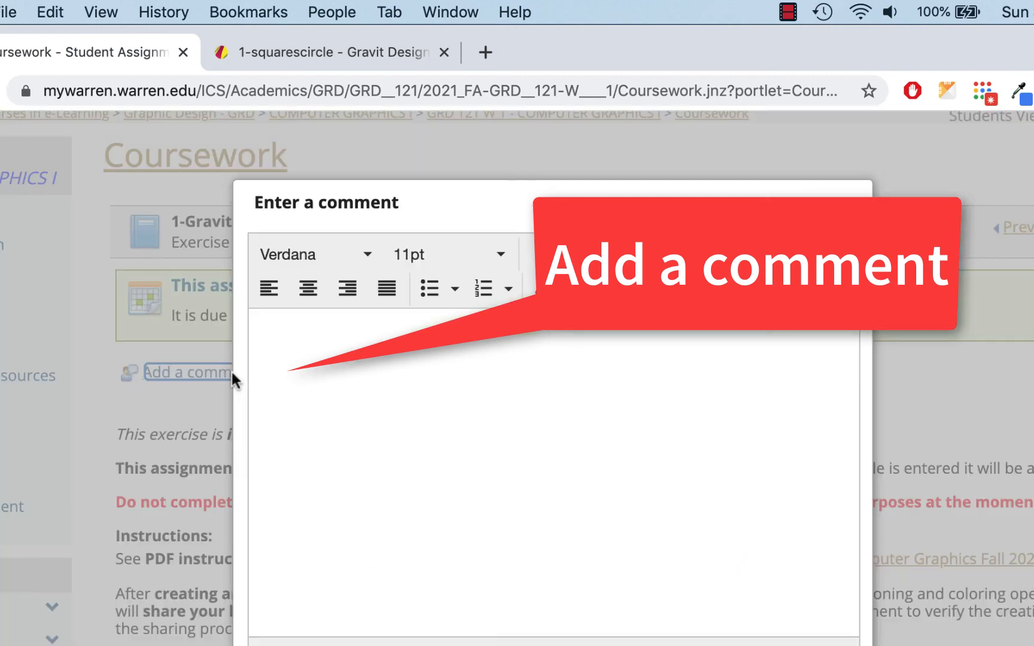
- Insert the copied share link with its access token into the comment, set its target to New window, and save the comment
left_click(543, 288)
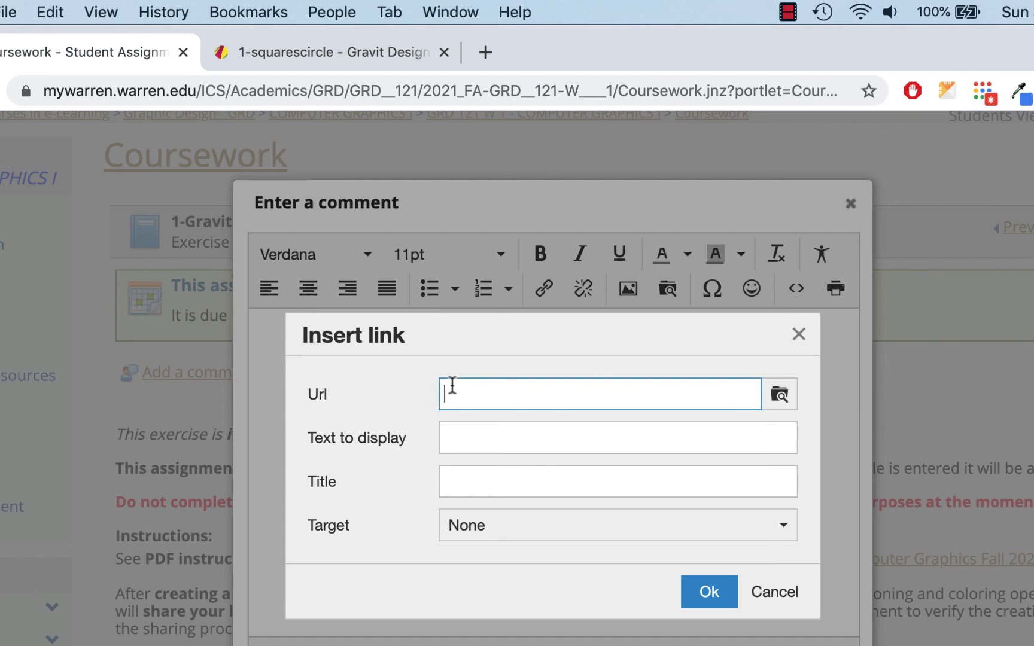
key("super+v")
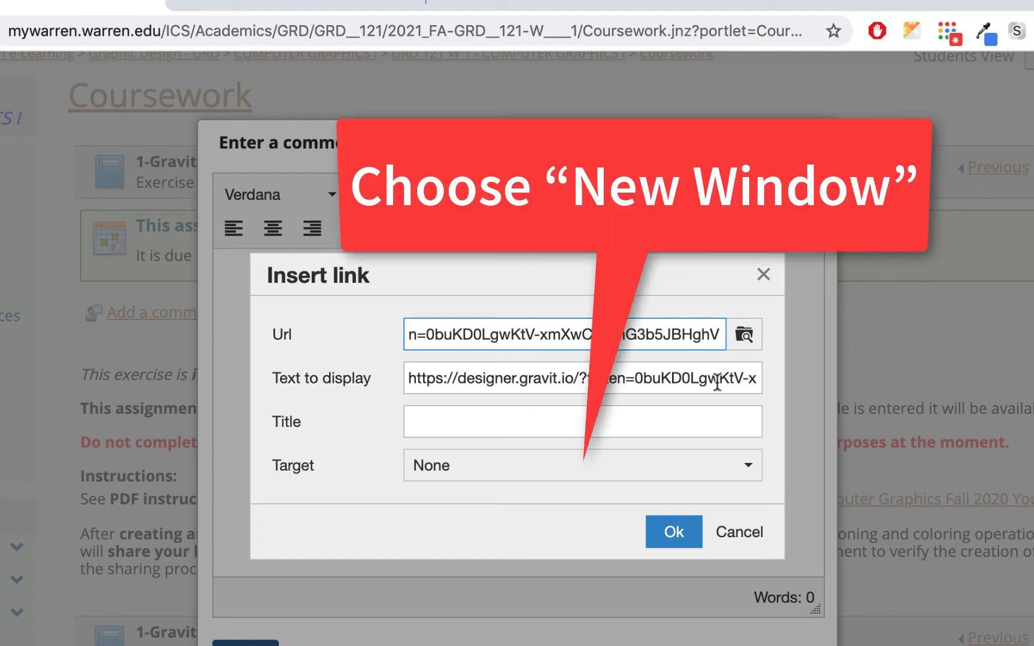
left_click(538, 476)
left_click(518, 535)
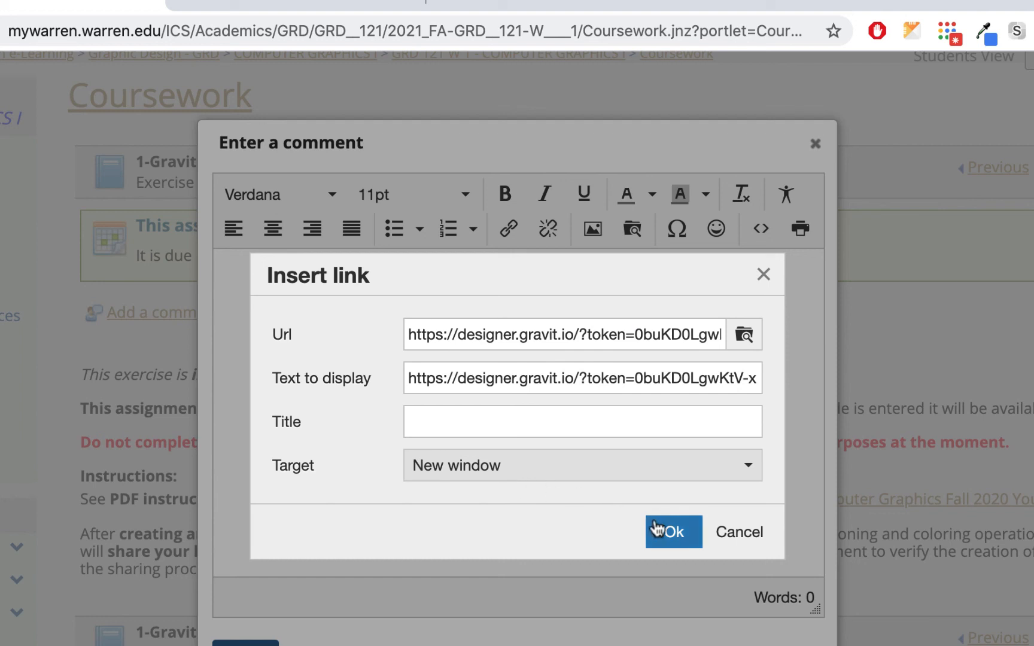
left_click(673, 533)
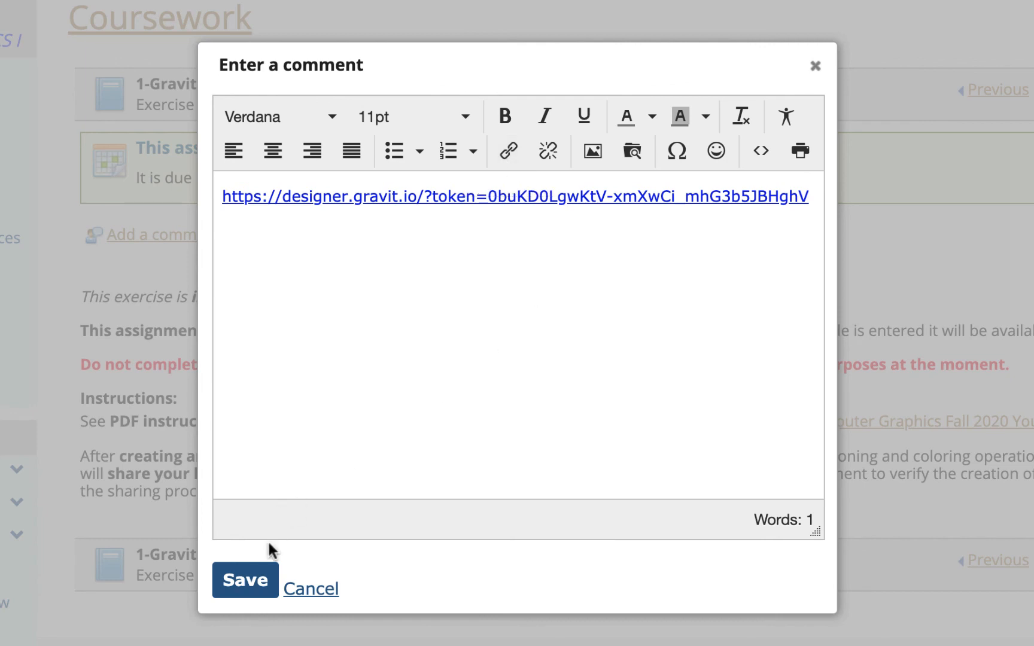
left_click(244, 580)
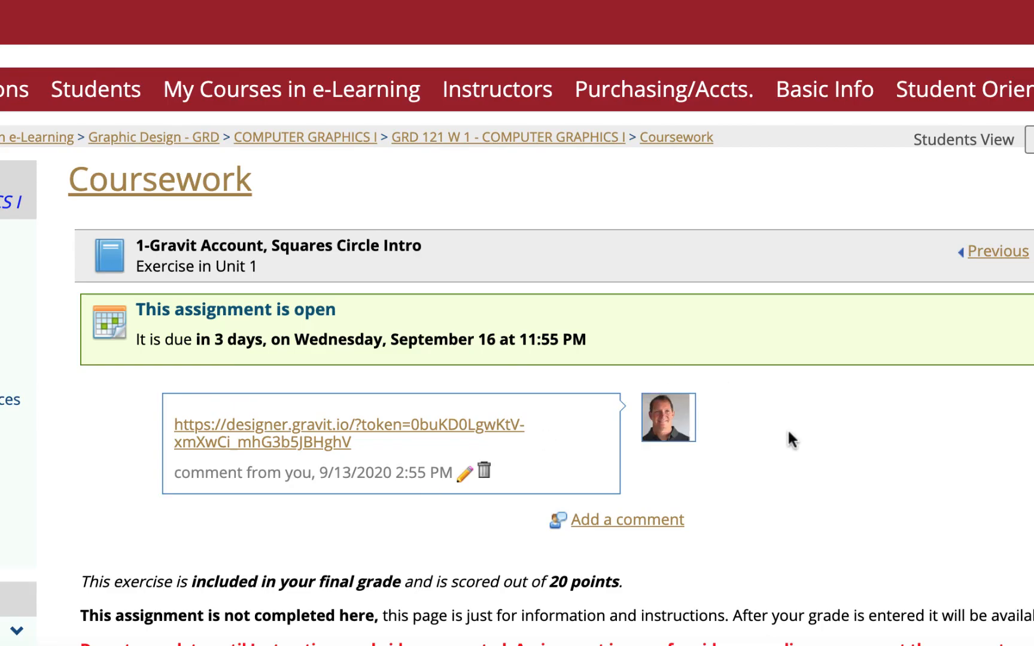
scroll(789, 439, "down", 5)
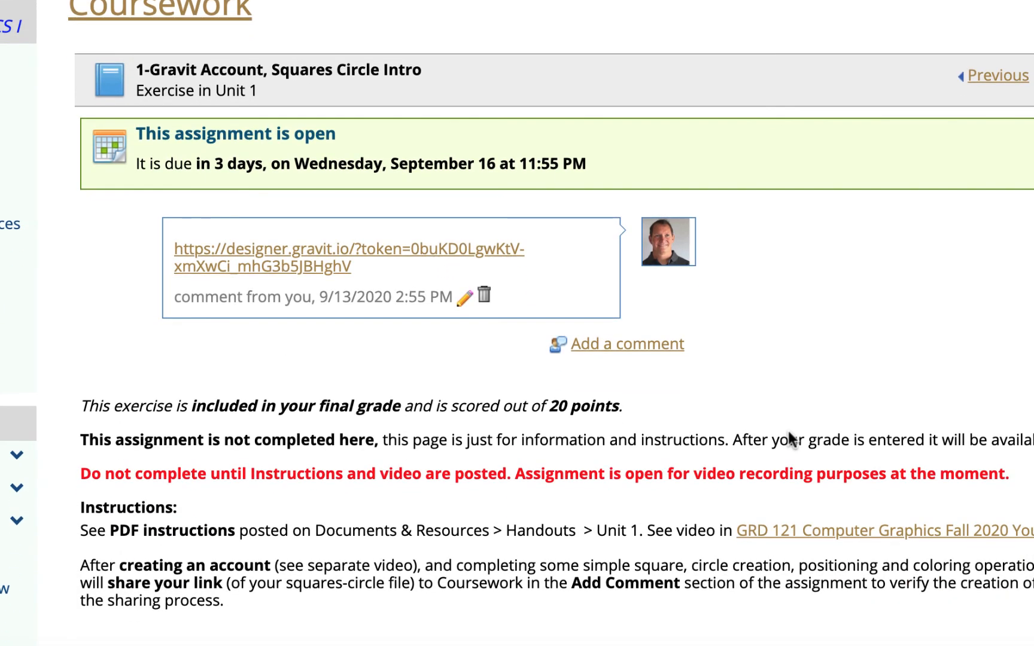